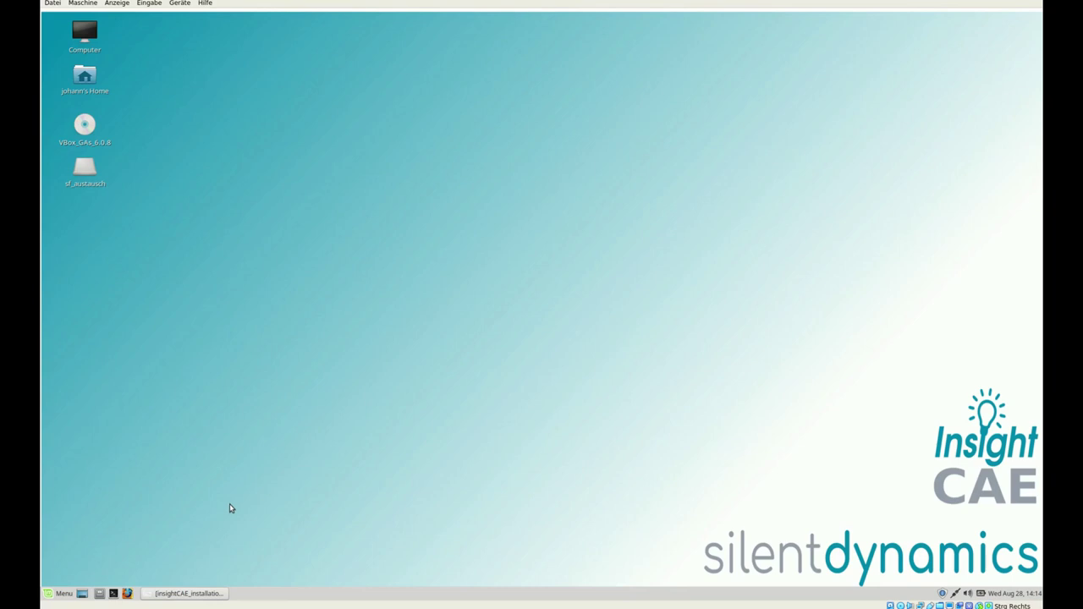
Open a terminal in the home directory and launch the OpenFOAM case builder with the command isofCaseBuilder
left_click(113, 593)
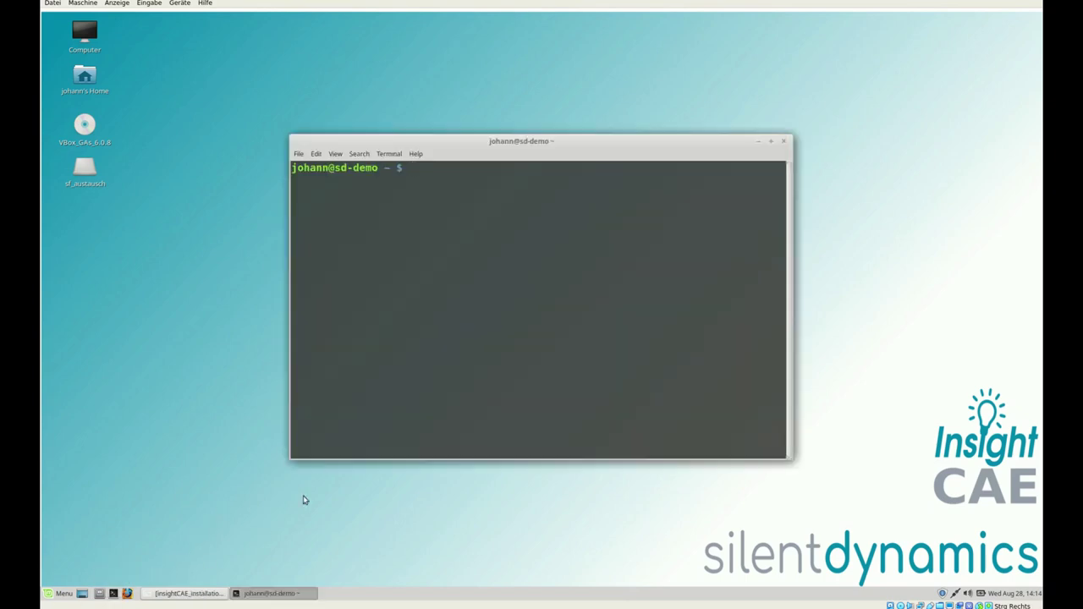
left_click_drag(482, 172, 361, 216)
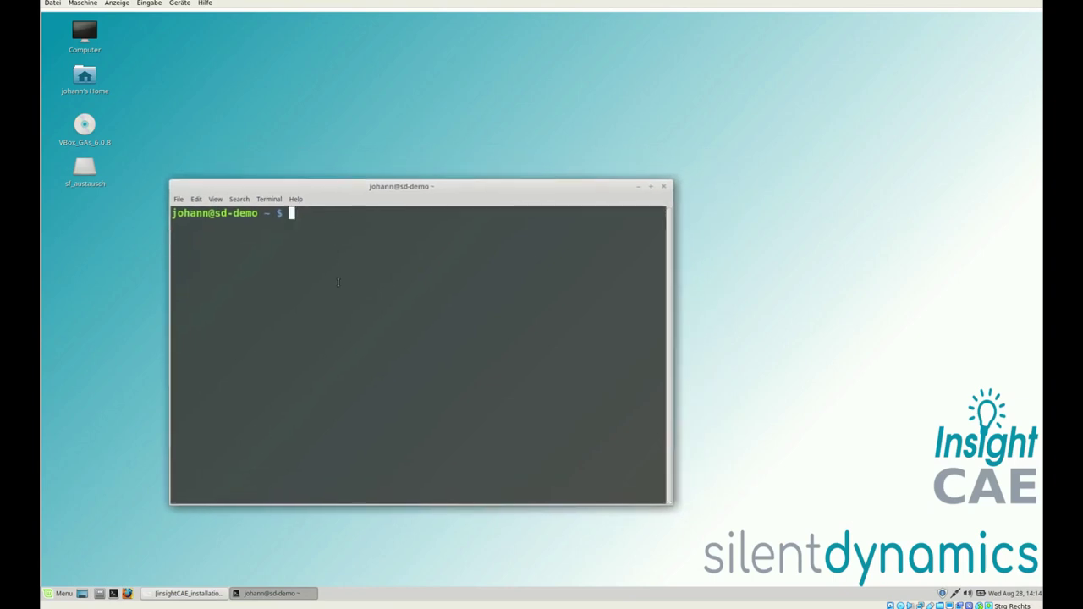
type("isofCas")
key("Tab")
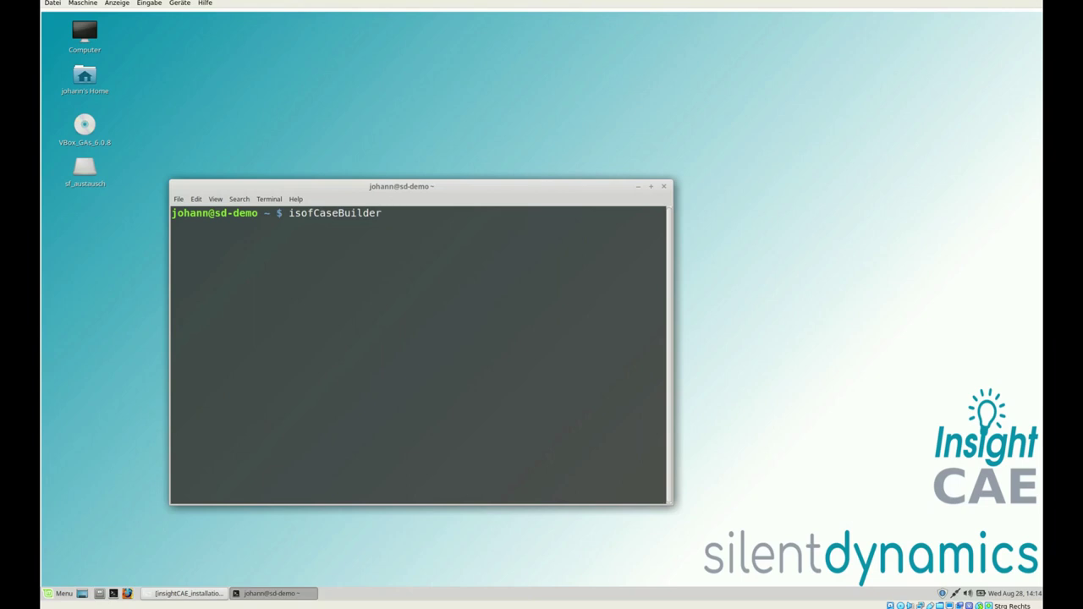
left_click_drag(365, 226, 398, 208)
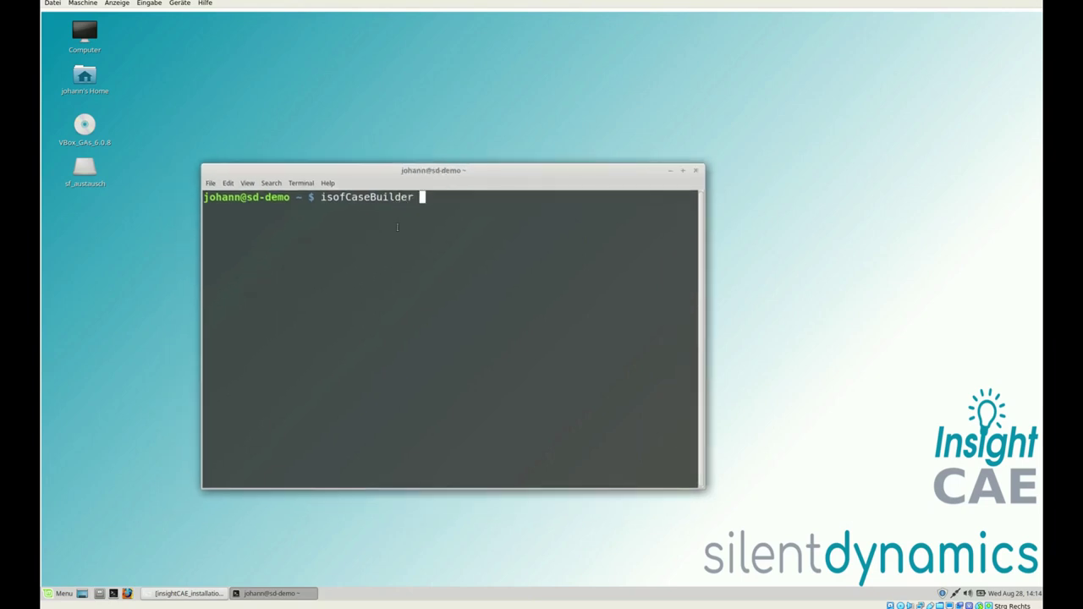
key("Return")
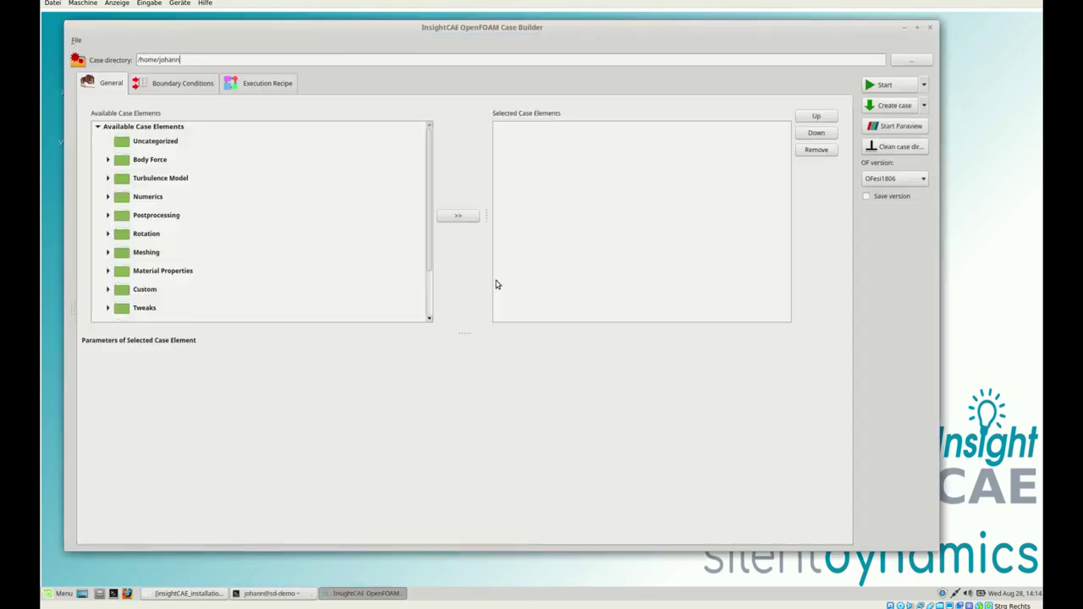
Close the InsightCAE OpenFOAM Case Builder and return to the terminal
left_click_drag(328, 48, 371, 72)
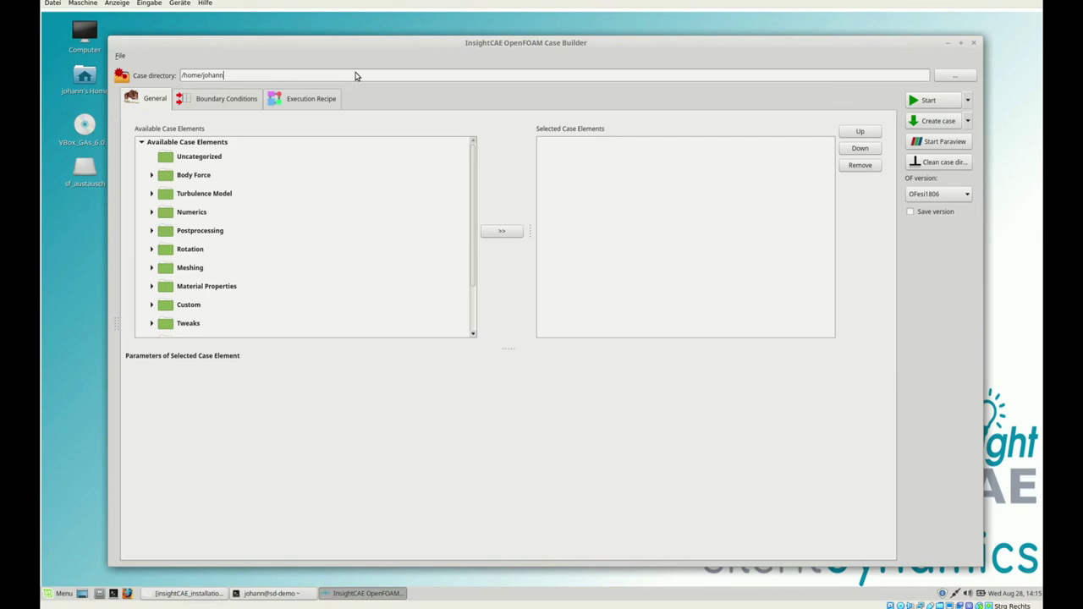
left_click_drag(357, 76, 372, 74)
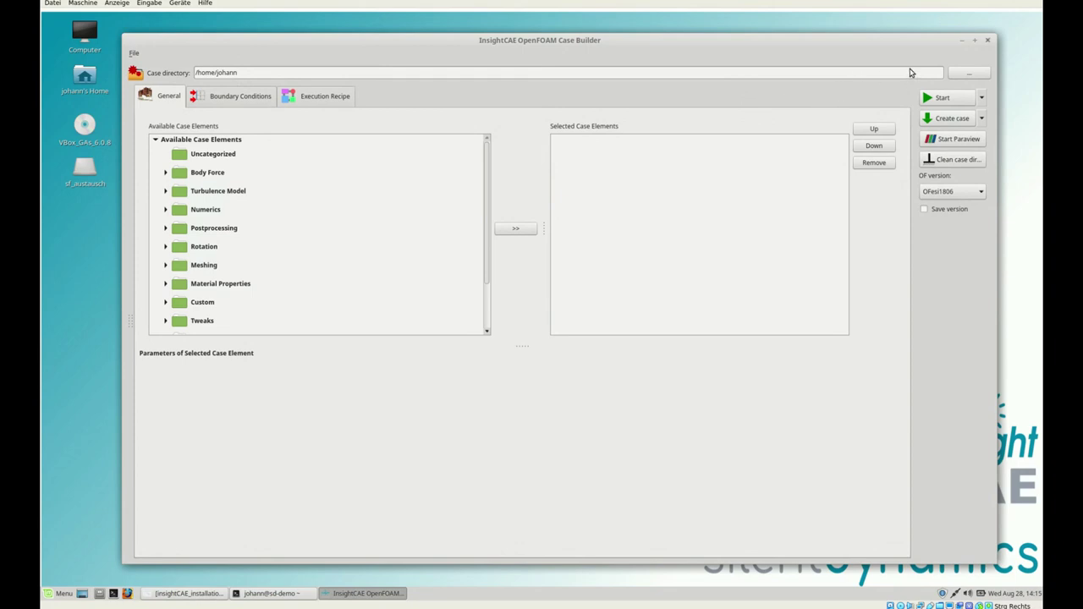
key("alt+F4")
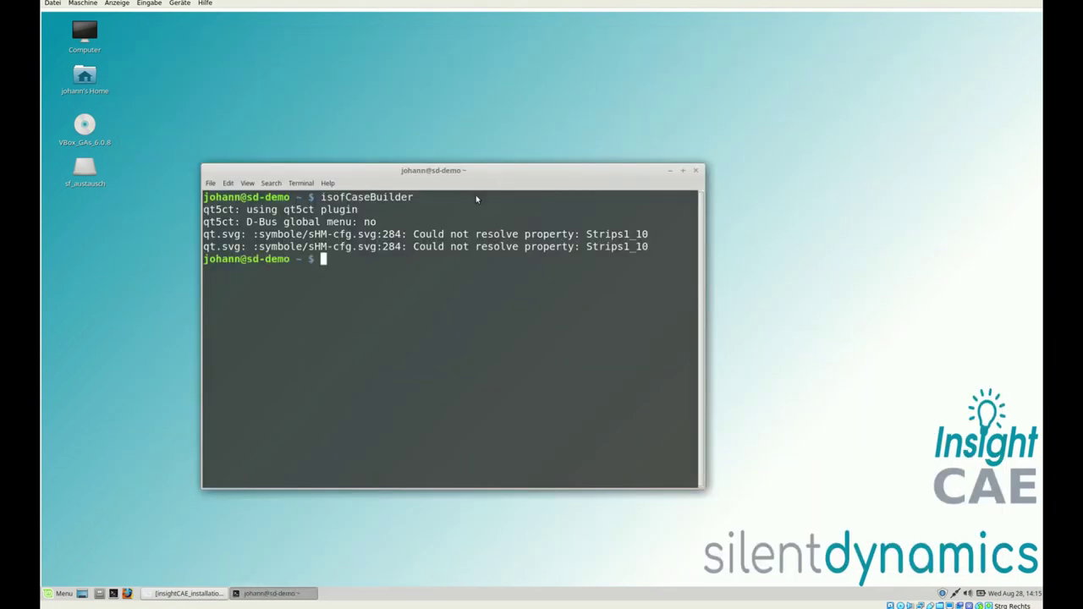
left_click_drag(477, 197, 636, 137)
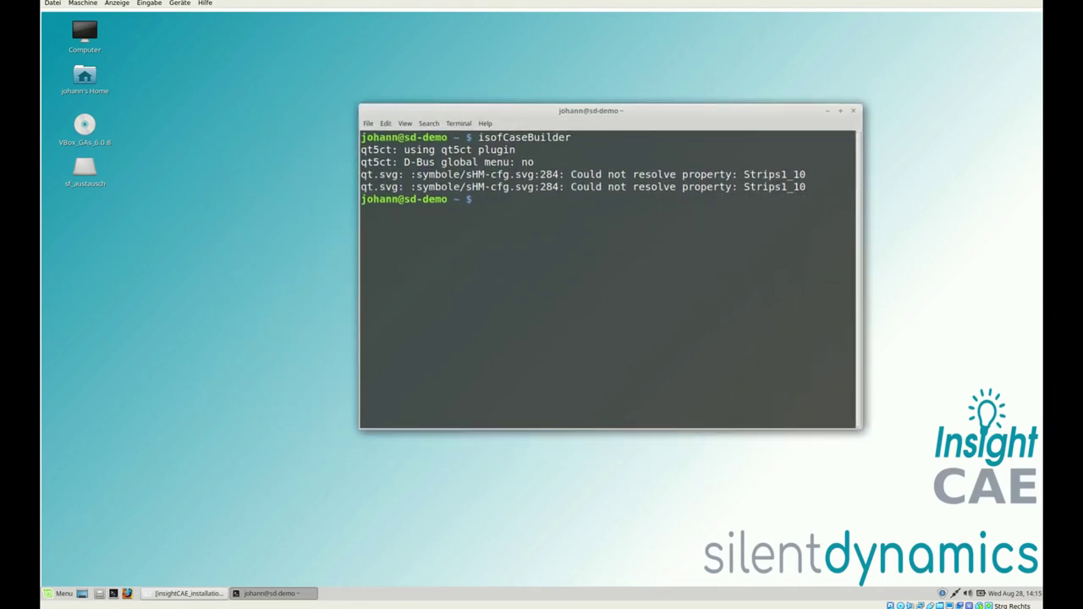
Switch to the file manager and open the geometry folder inside exhaustPipe
left_click(99, 593)
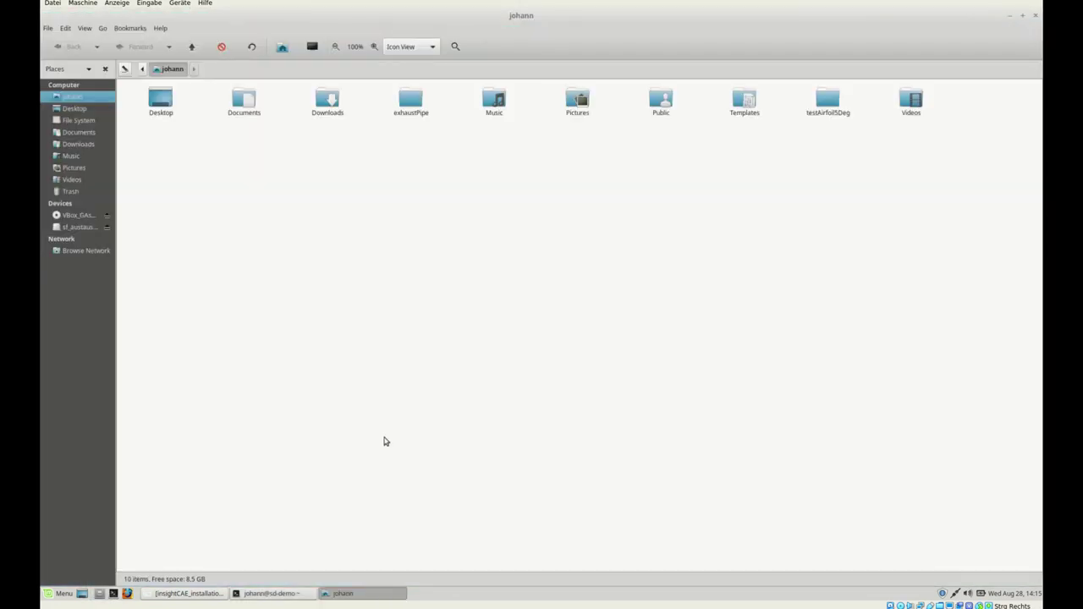
double_click(411, 102)
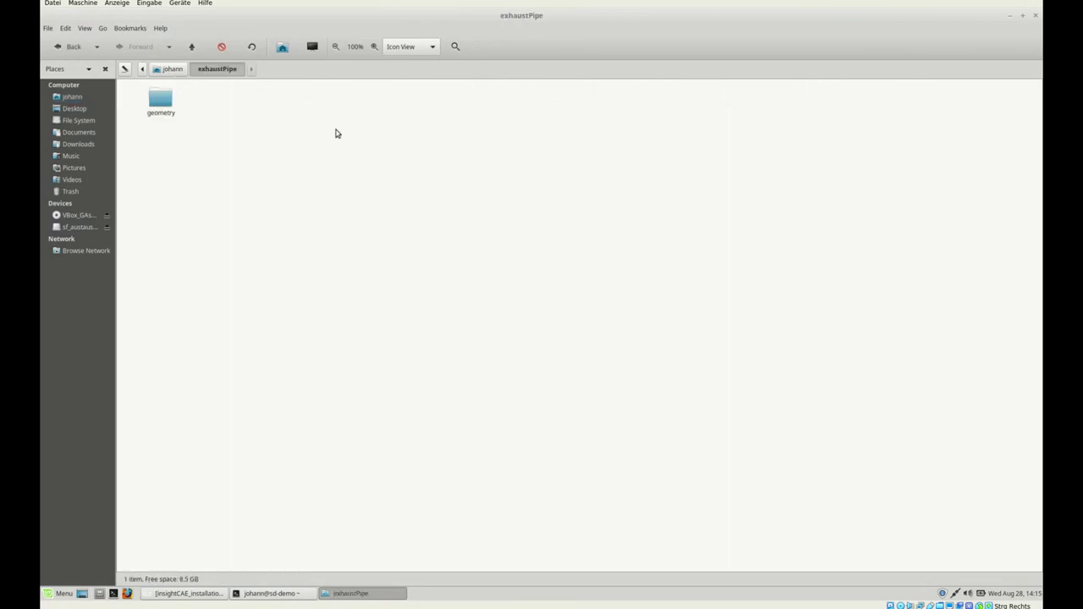
key("g")
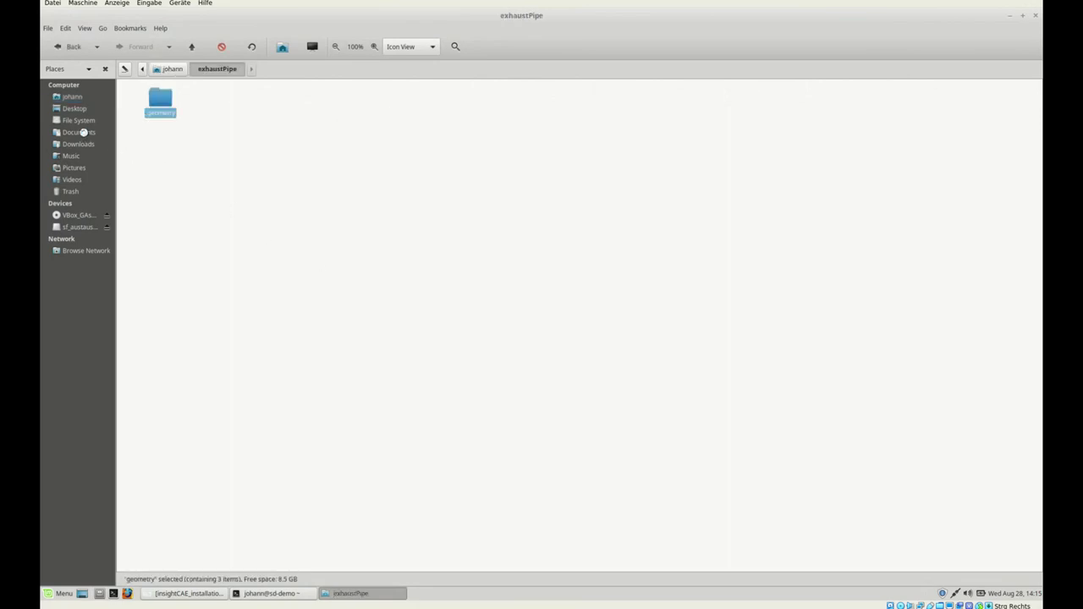
key("Return")
Open a terminal in the geometry folder and start ParaView from it with the command paraview
right_click(239, 243)
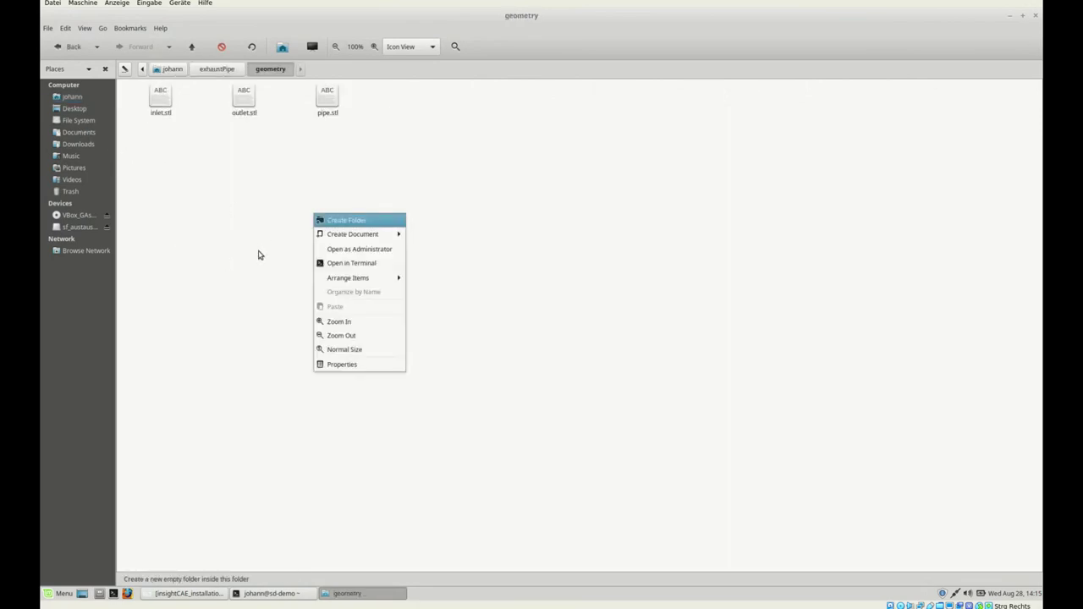
key("Return")
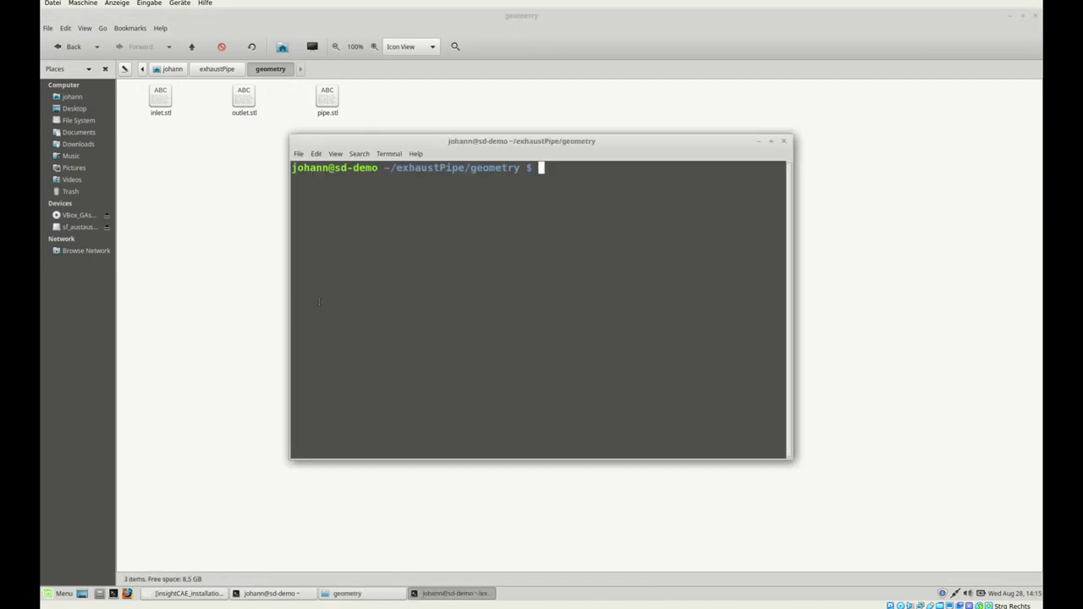
type("paraview")
key("Return")
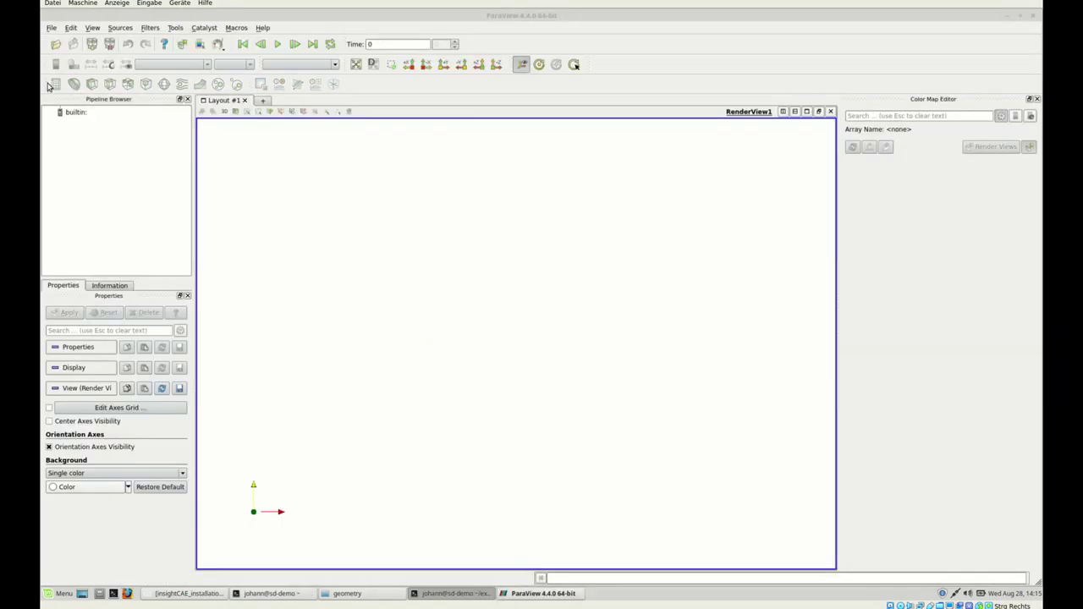
Load inlet.stl, outlet.stl and pipe.stl from the geometry folder into ParaView and display them
key("ctrl+o")
left_click_drag(467, 192, 447, 212)
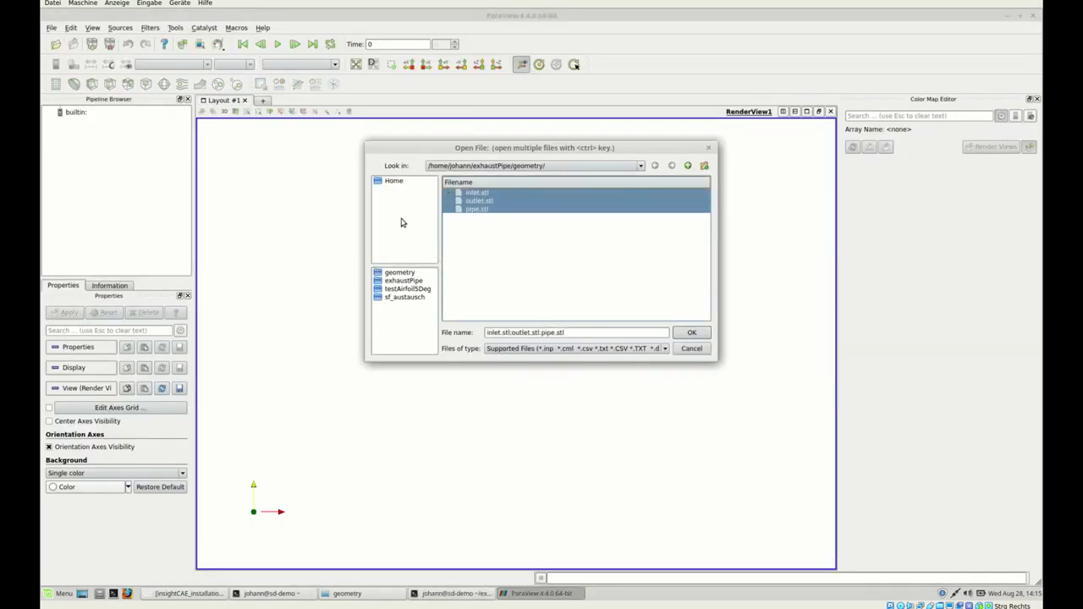
key("Return")
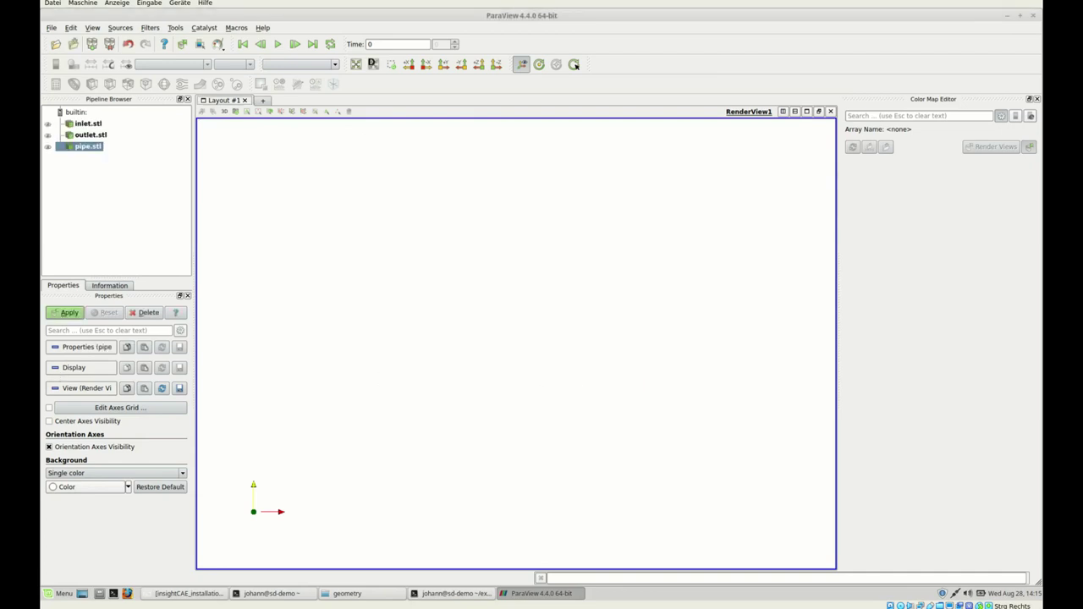
left_click(69, 312)
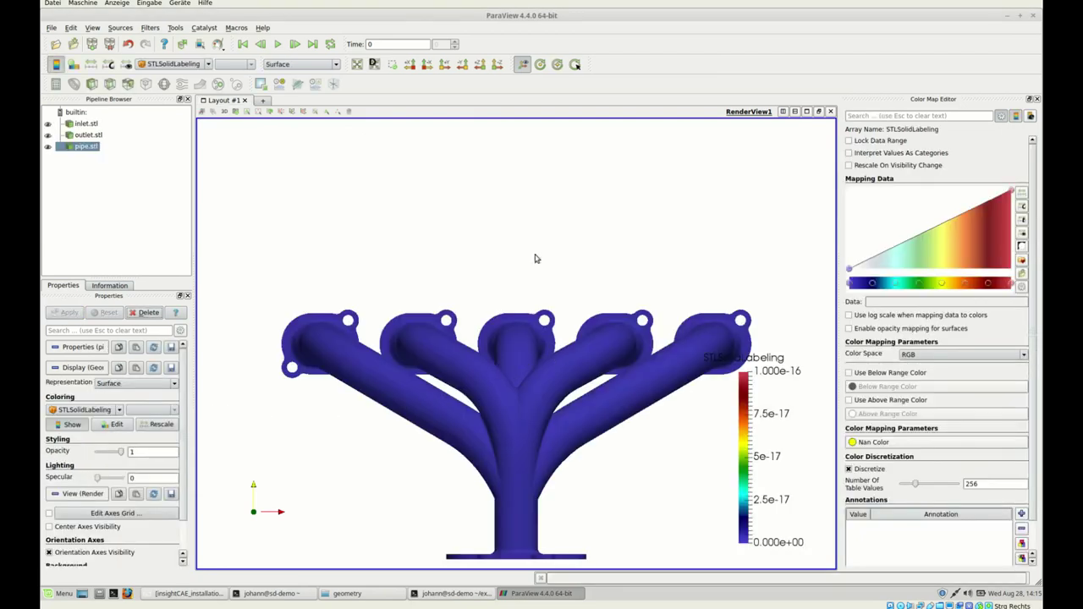
Set the colouring of inlet.stl to Solid Color to distinguish the inlet faces from the pipe
left_click_drag(373, 293, 375, 165)
left_click(356, 63)
left_click_drag(522, 441, 401, 377)
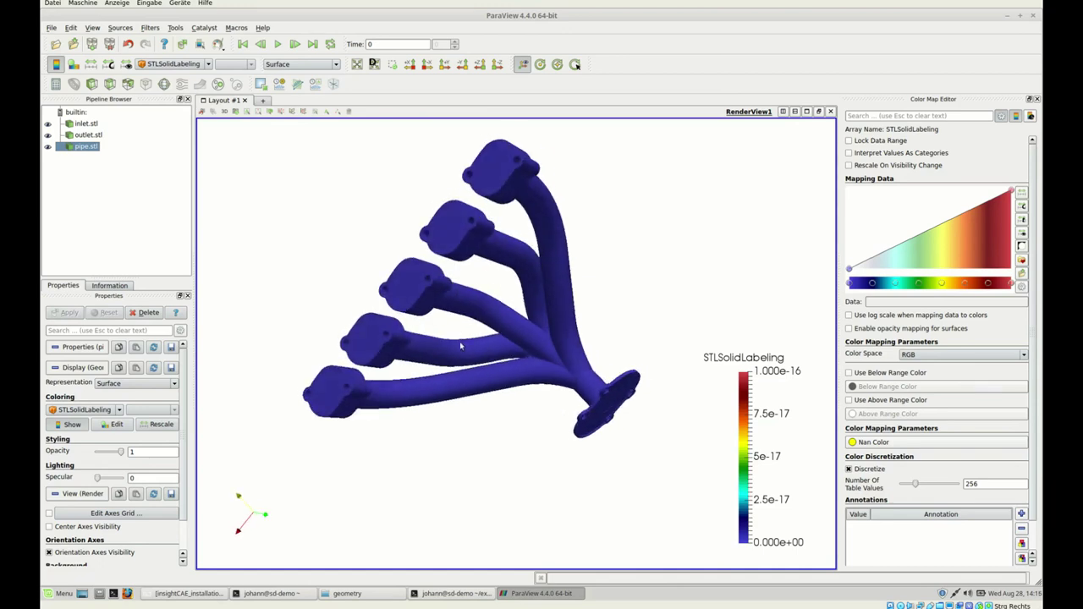
left_click_drag(496, 333, 569, 402)
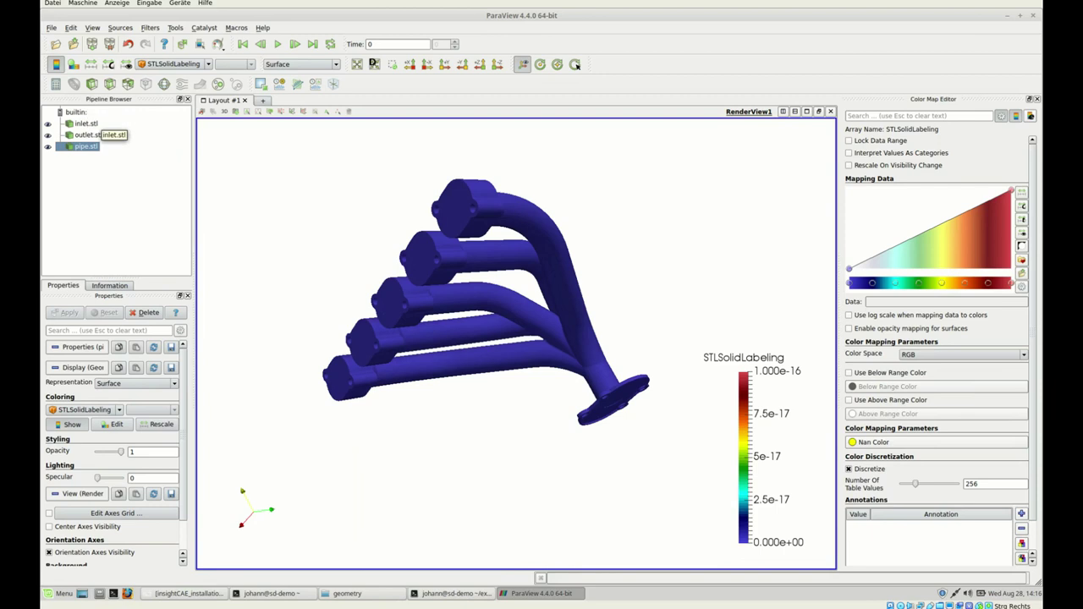
left_click(85, 124)
left_click(173, 64)
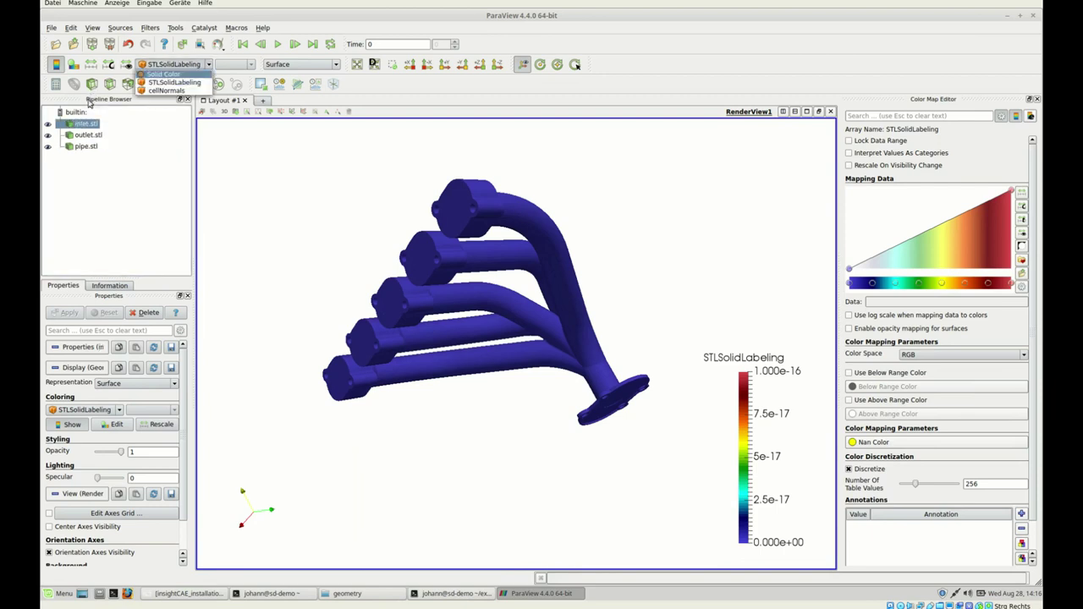
left_click(164, 73)
left_click_drag(209, 217, 243, 244)
left_click_drag(313, 215, 330, 299)
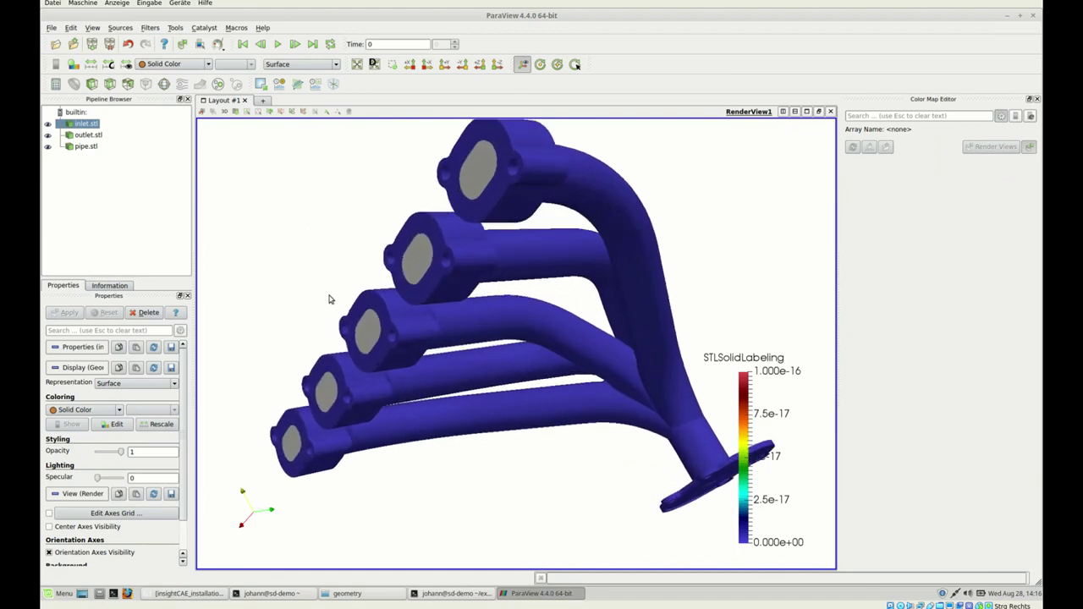
Set the colouring of outlet.stl to Solid Color to distinguish the outlet face on the flange
scroll(328, 301, "up", 2)
left_click_drag(566, 435, 708, 493)
left_click(88, 134)
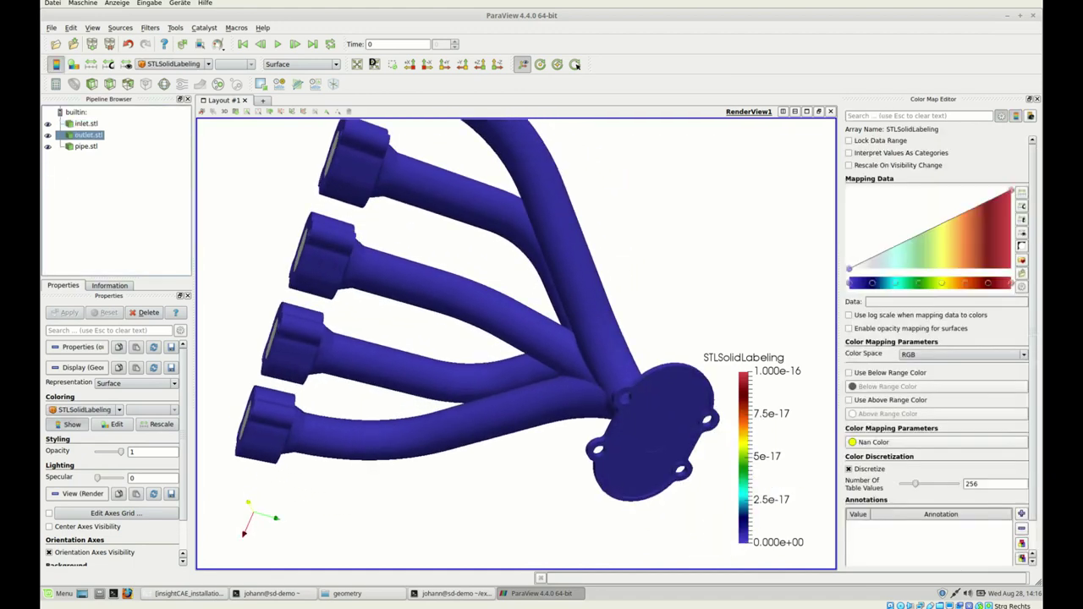
left_click(174, 64)
left_click(164, 74)
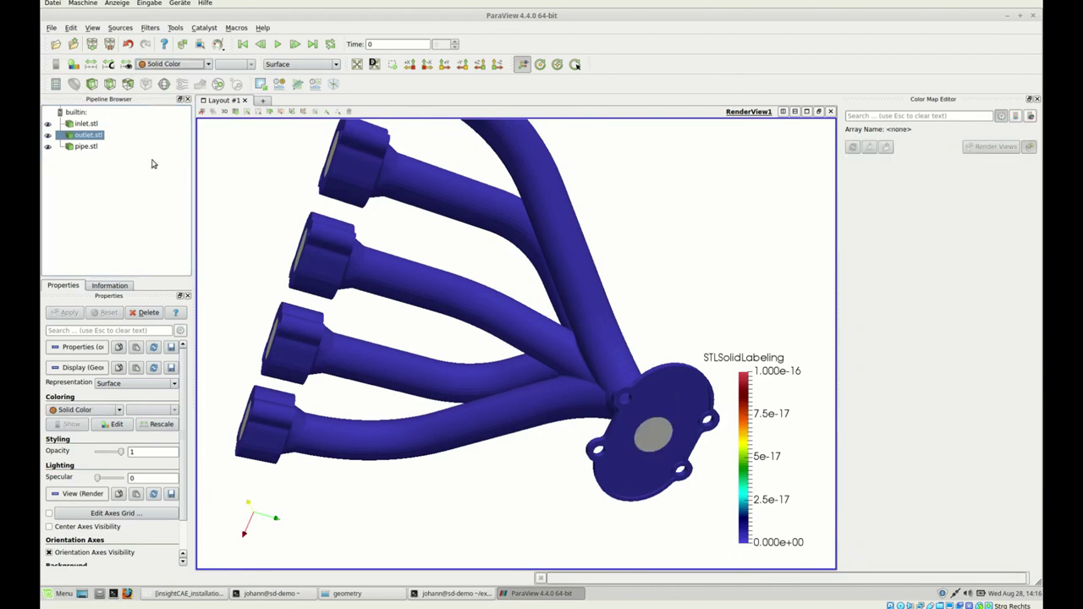
Inspect the exhaust pipe geometry from several angles, checking the inlet faces and the outlet face
scroll(368, 340, "down", 4)
left_click_drag(292, 306, 285, 353)
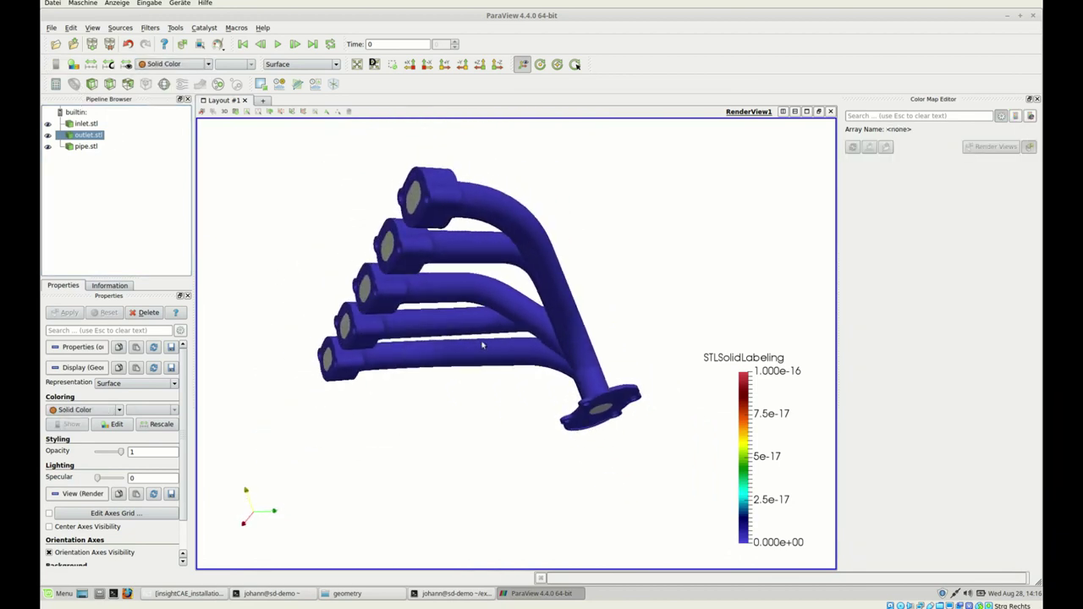
left_click_drag(459, 347, 528, 408)
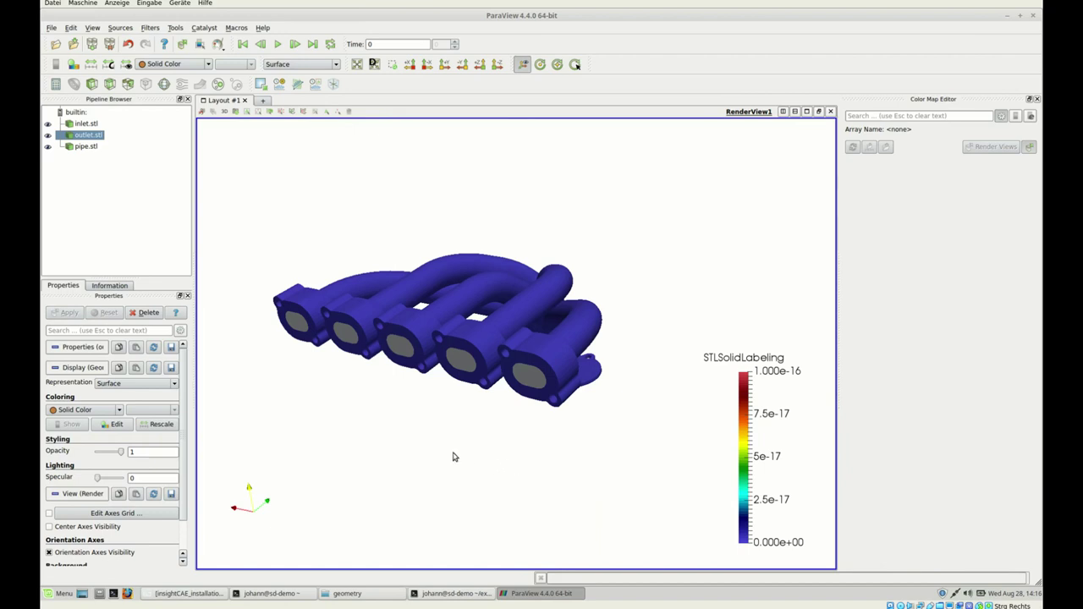
left_click_drag(466, 455, 476, 418)
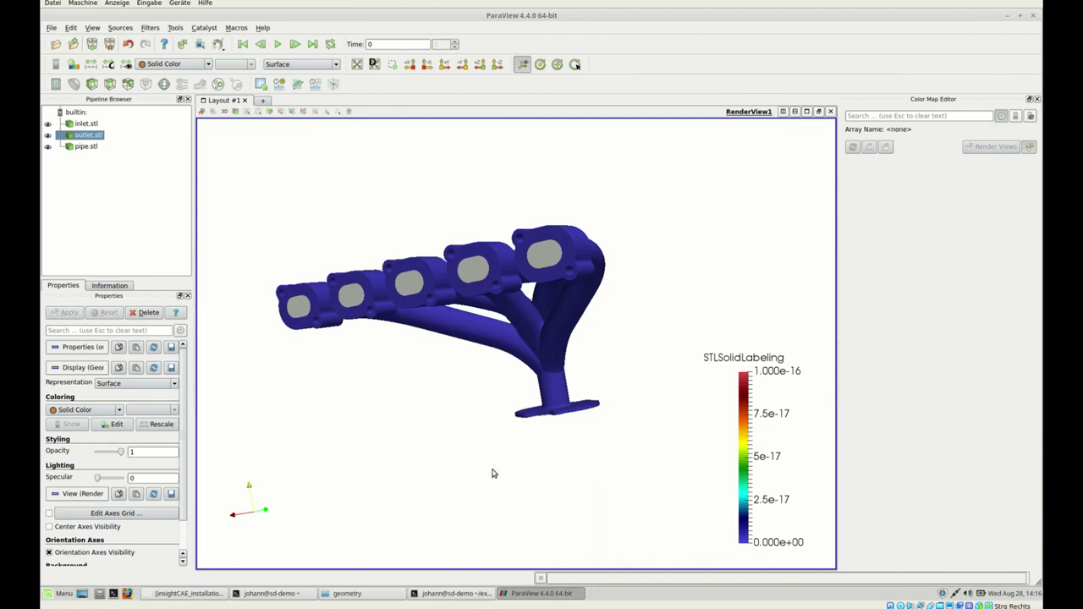
left_click_drag(490, 437, 464, 390)
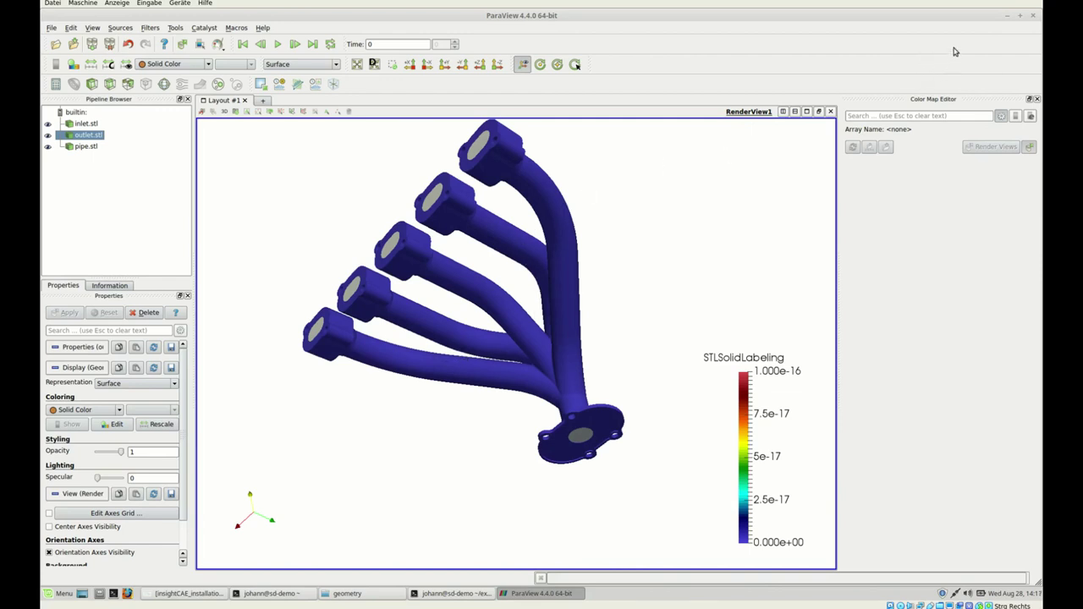
Quit ParaView and close the terminal opened in the geometry folder
key("ctrl+q")
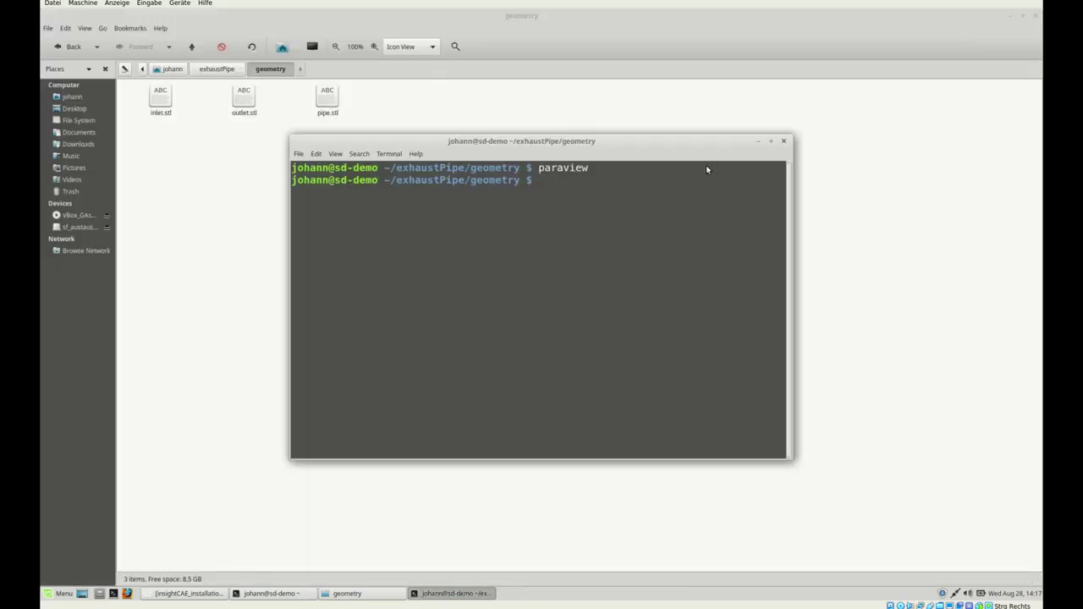
left_click_drag(636, 171, 645, 176)
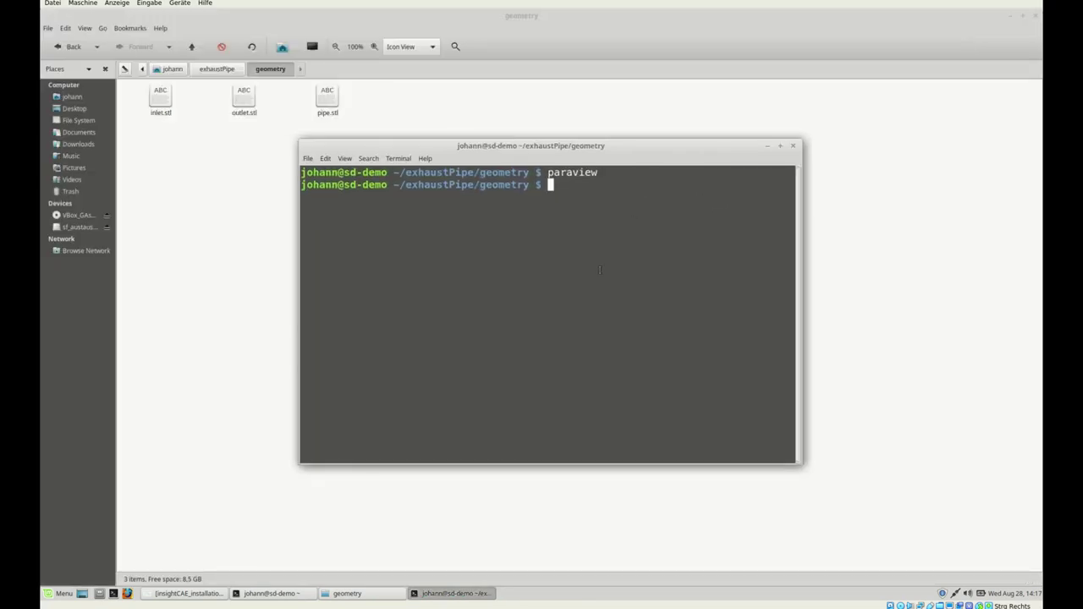
key("ctrl+d")
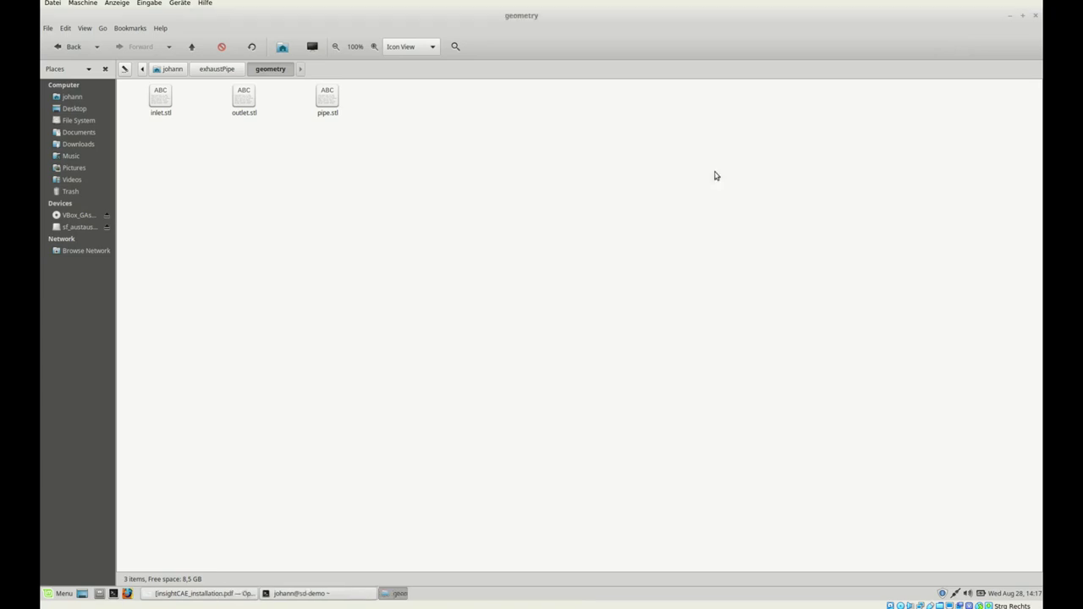
Go back to the exhaustPipe folder, open a terminal there and launch isofCaseBuilder from it
key("alt+Left")
left_click(378, 284)
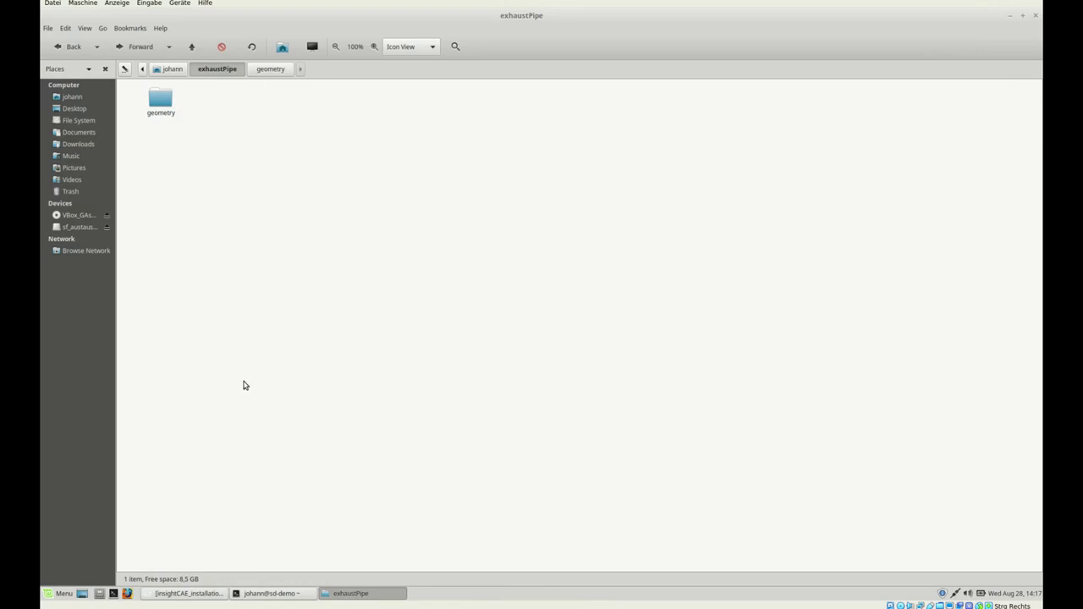
right_click(174, 247)
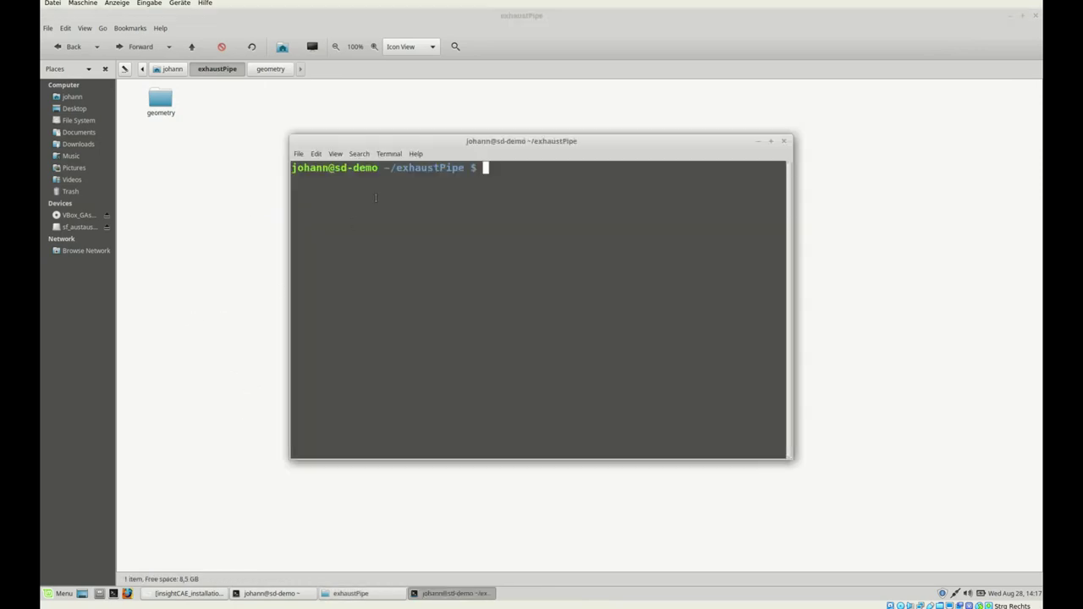
left_click_drag(393, 168, 213, 203)
type("isof")
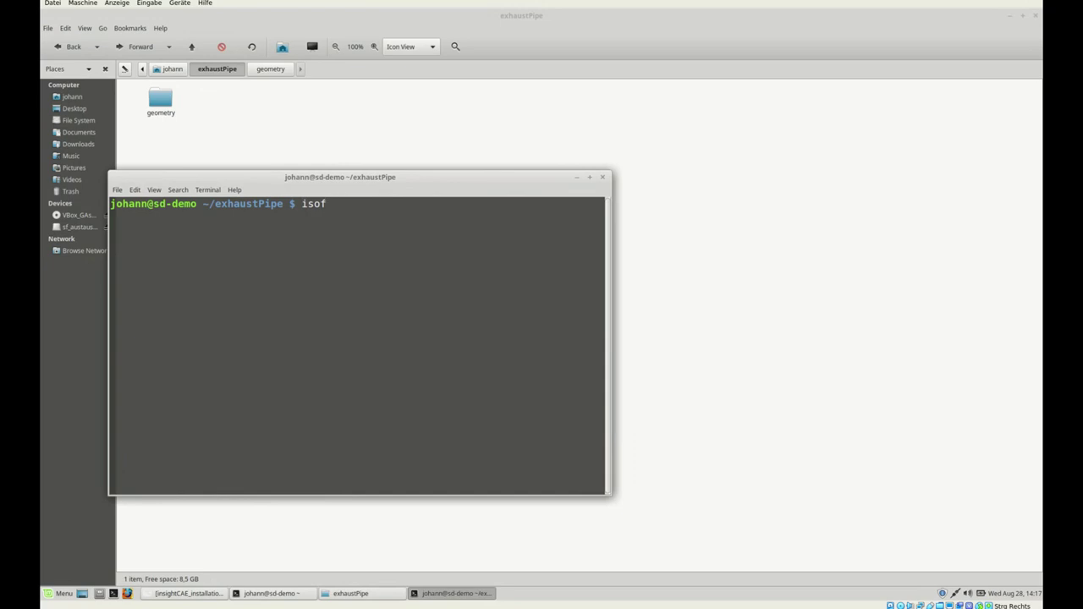
type("Ca")
key("Tab")
key("Return")
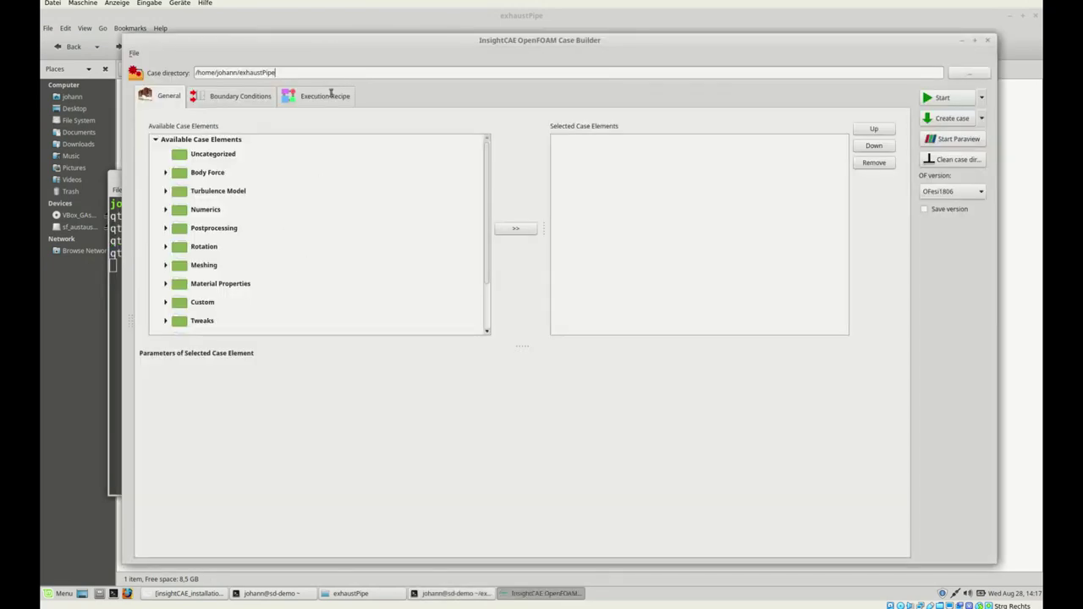
Maximize the case builder window and look through the Boundary Conditions and Execution Recipe pages before returning to the General page
key("alt+F10")
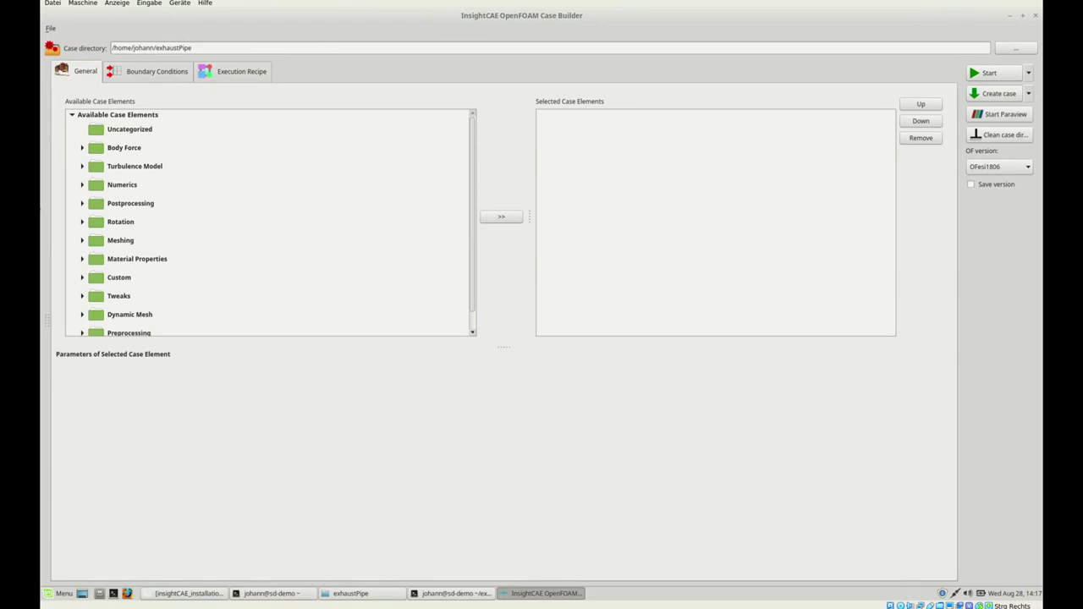
key("ctrl+Tab")
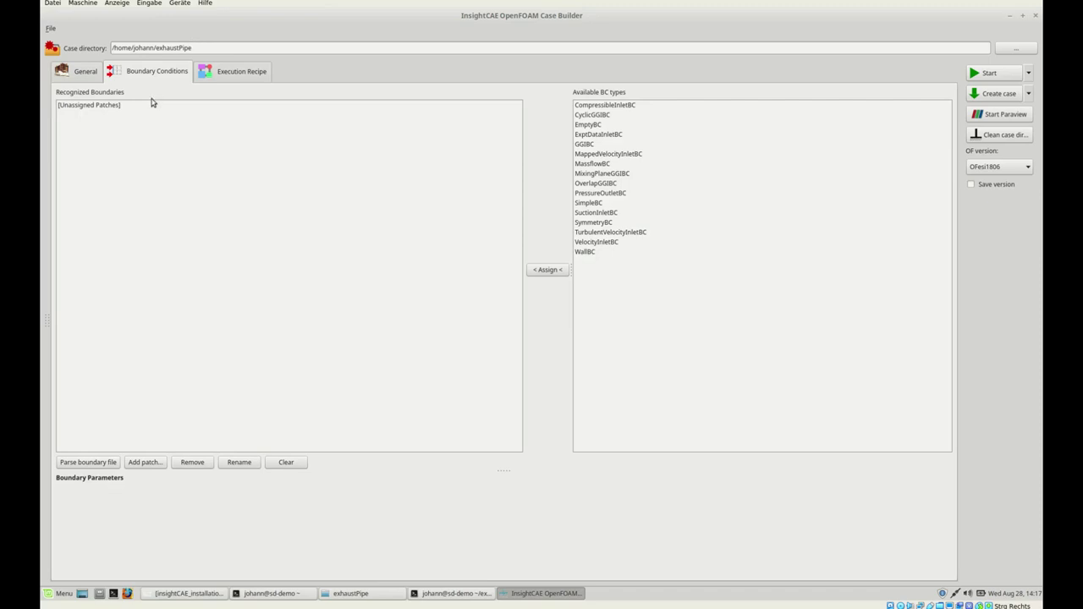
key("ctrl+Tab")
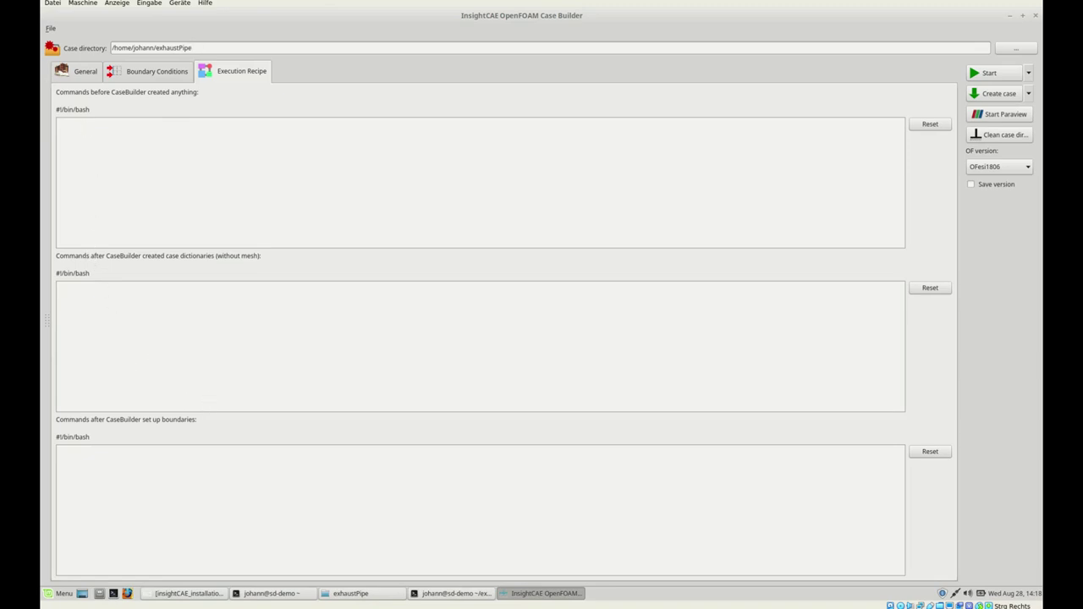
left_click(84, 71)
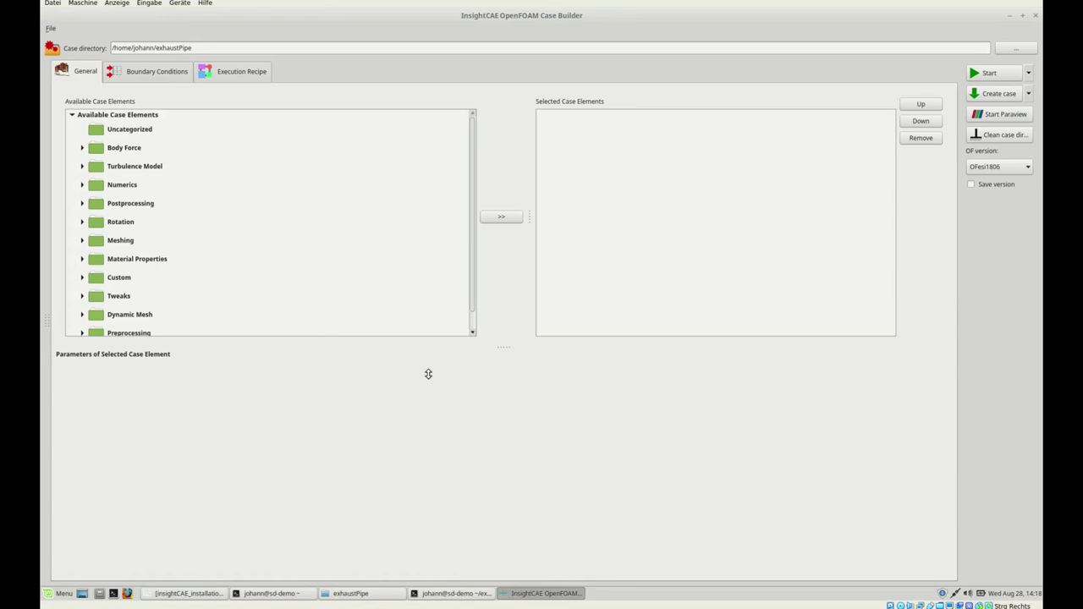
Enlarge the case element lists and add the kOmegaSST turbulence model to the selected case elements
left_click_drag(428, 374, 423, 464)
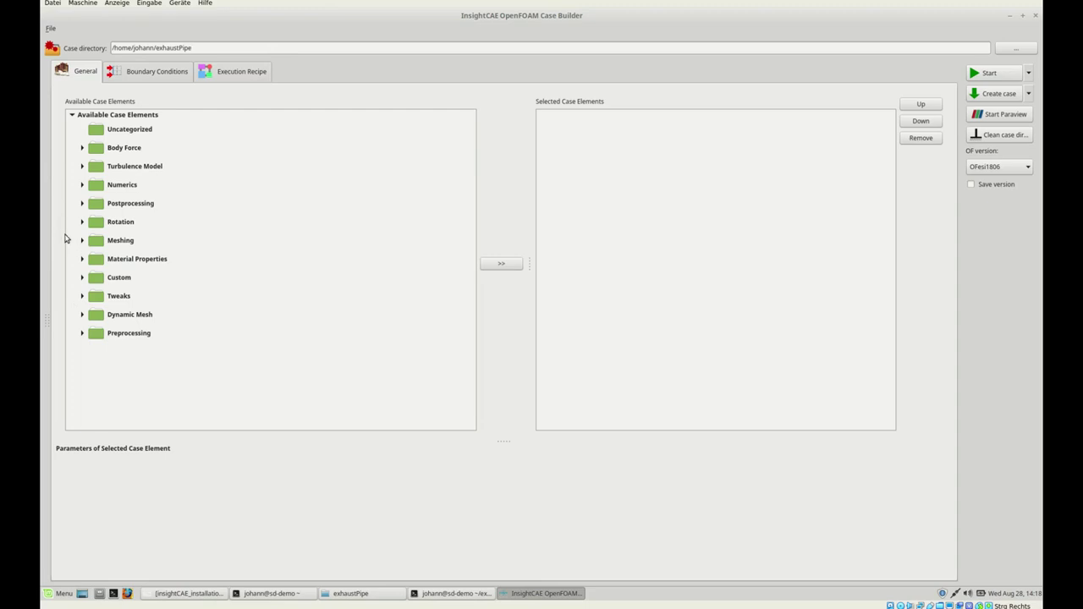
left_click(82, 165)
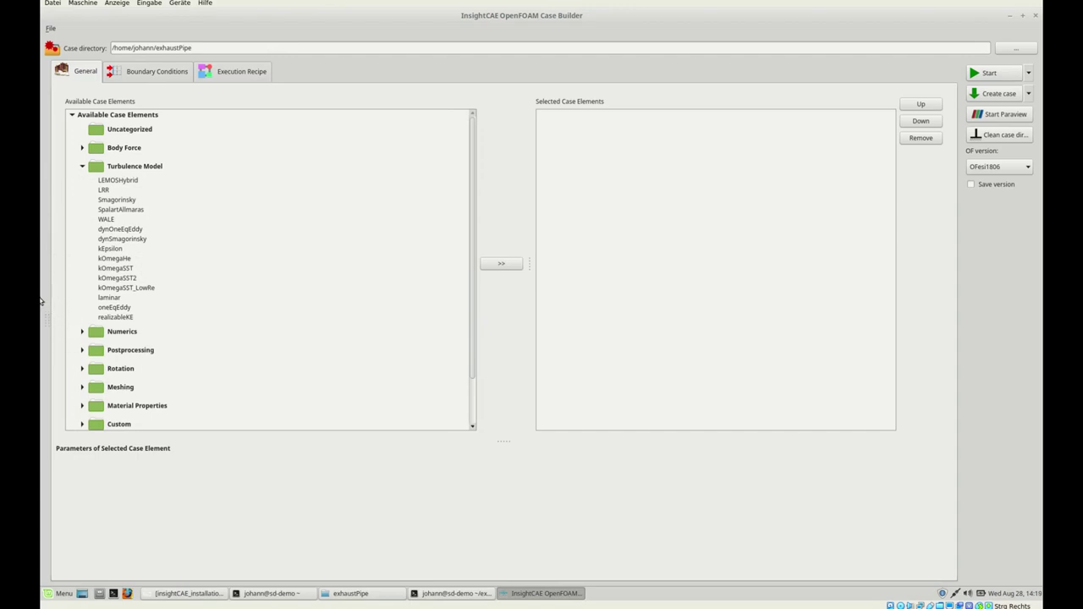
left_click(115, 268)
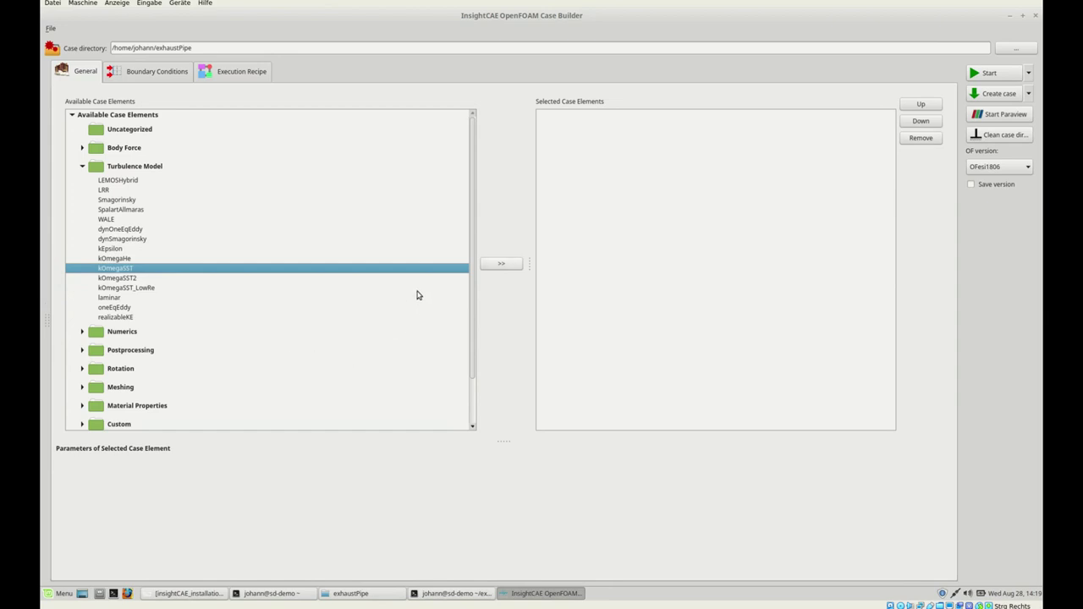
key("Return")
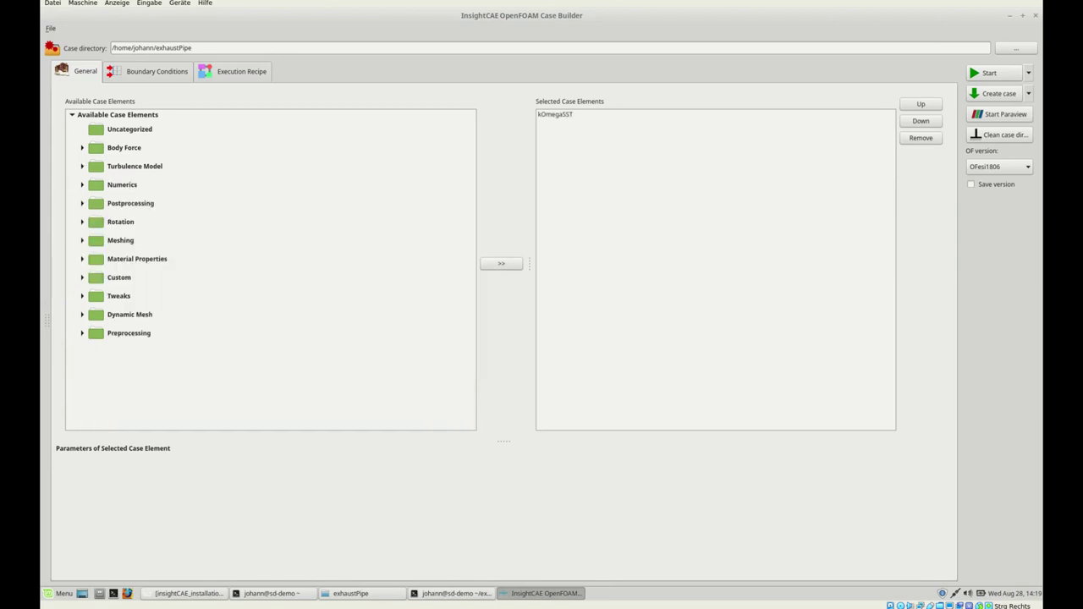
Add simpleFoamNumerics from the Numerics category to the selected case elements
left_click(82, 184)
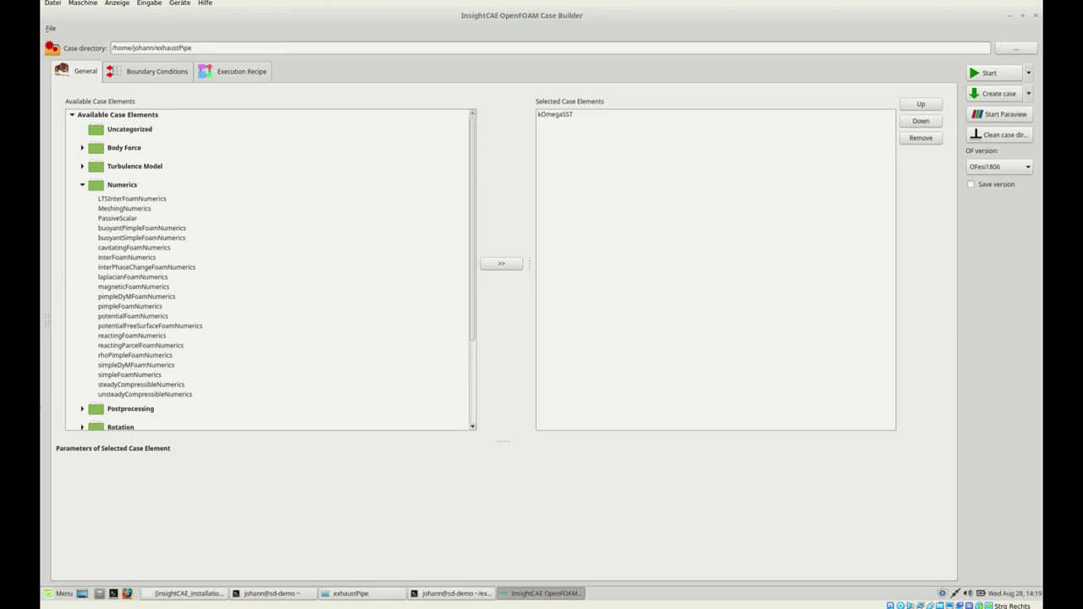
left_click(72, 375)
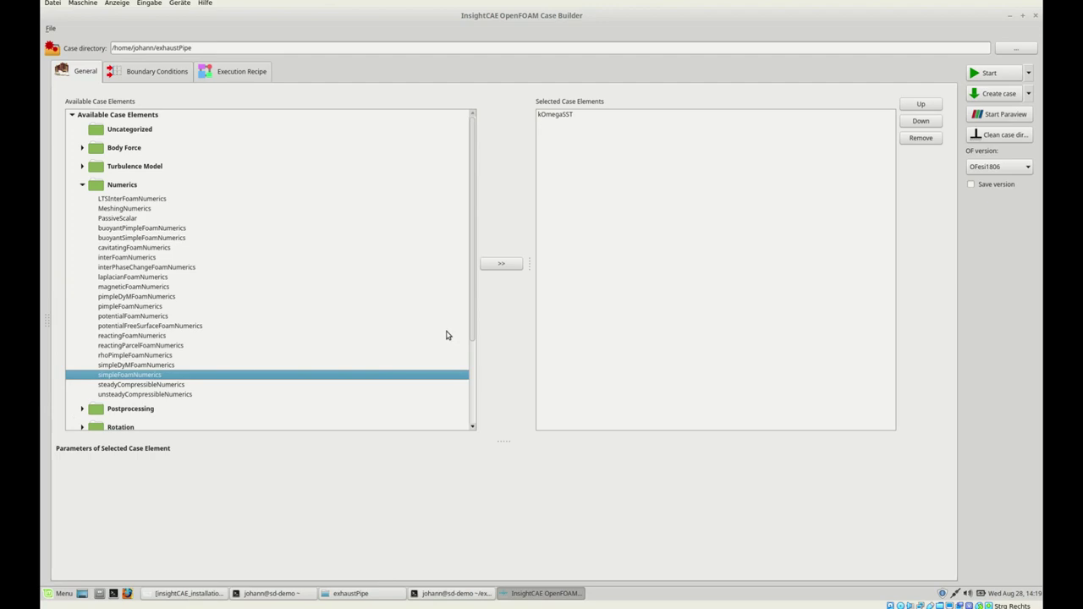
key("Return")
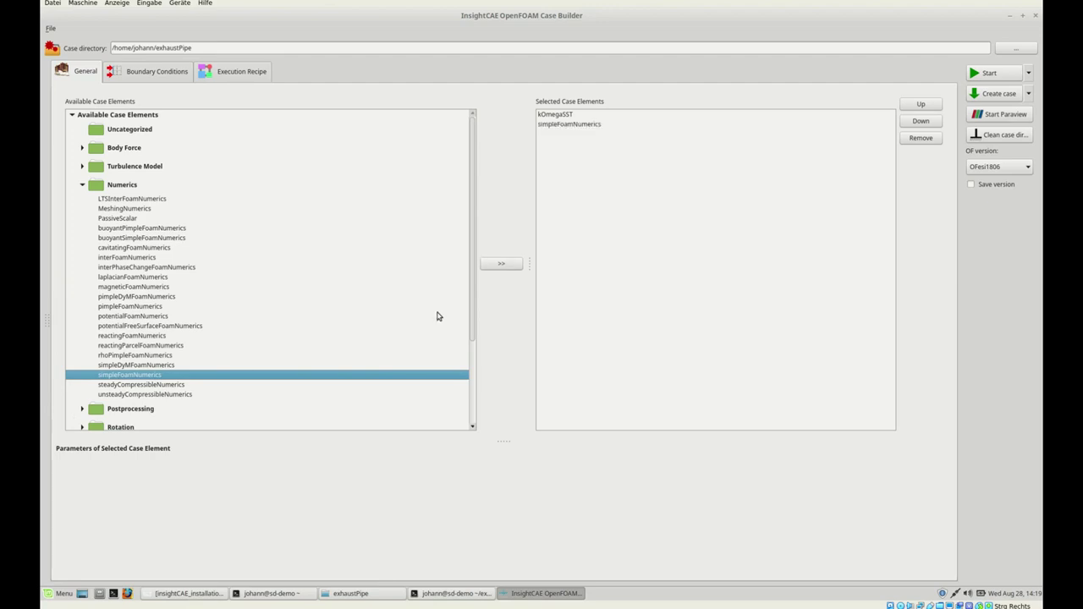
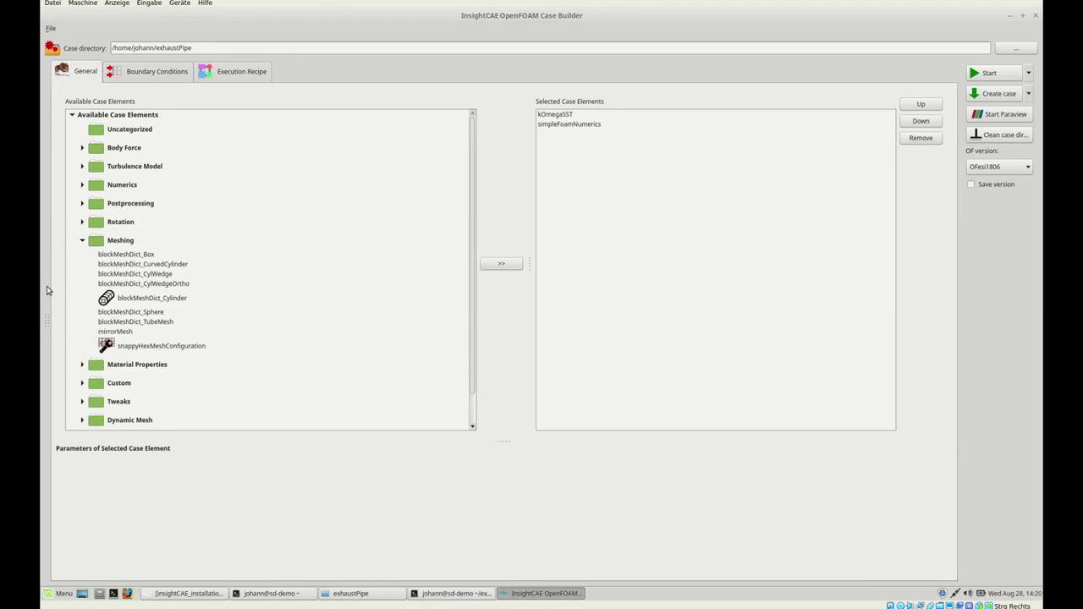
Add the blockMeshDict_Box meshing element to the case and resize the 3D view so the element lists are readable
key("Down")
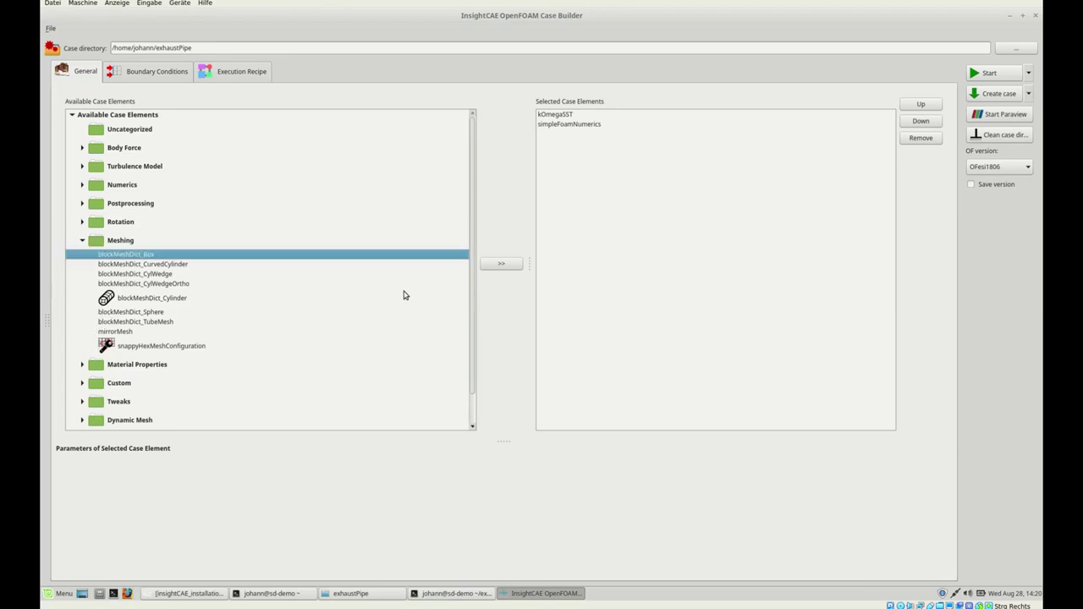
key("Return")
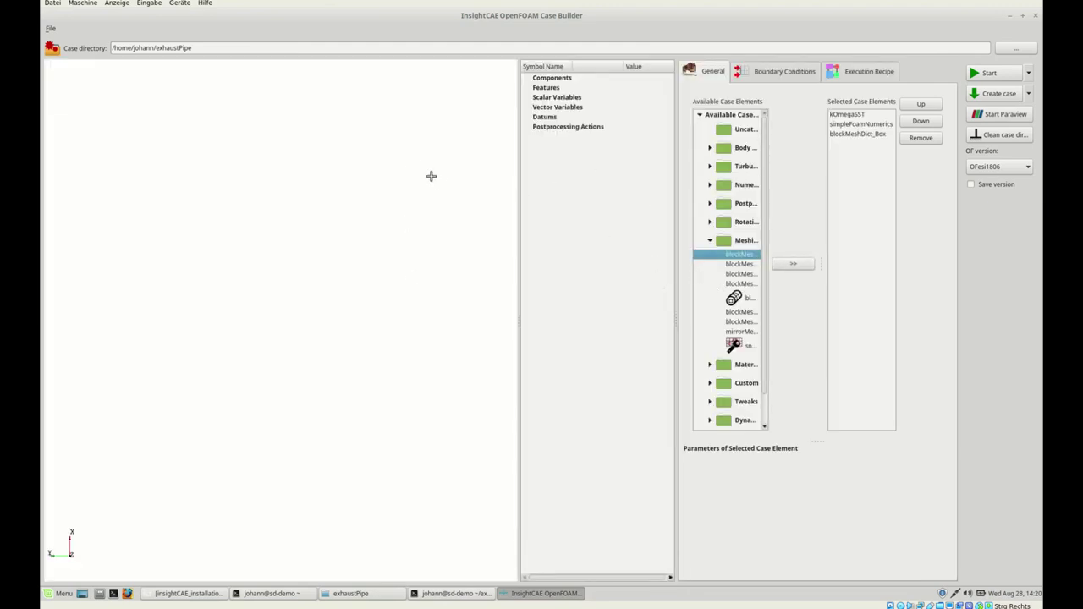
left_click_drag(440, 183, 218, 192)
left_click_drag(599, 222, 64, 184)
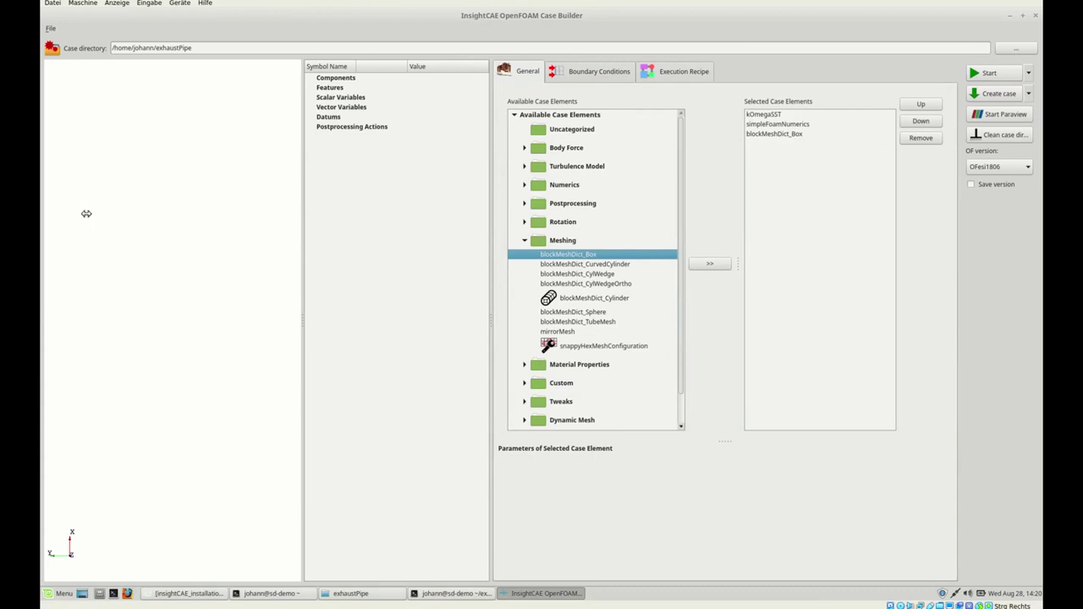
right_click(158, 173)
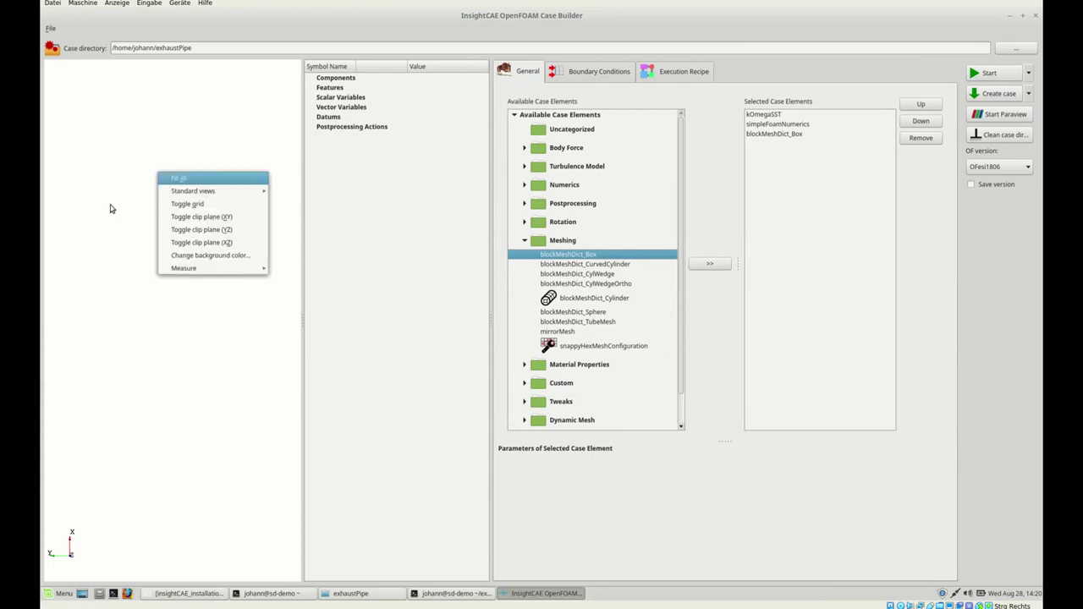
key("Return")
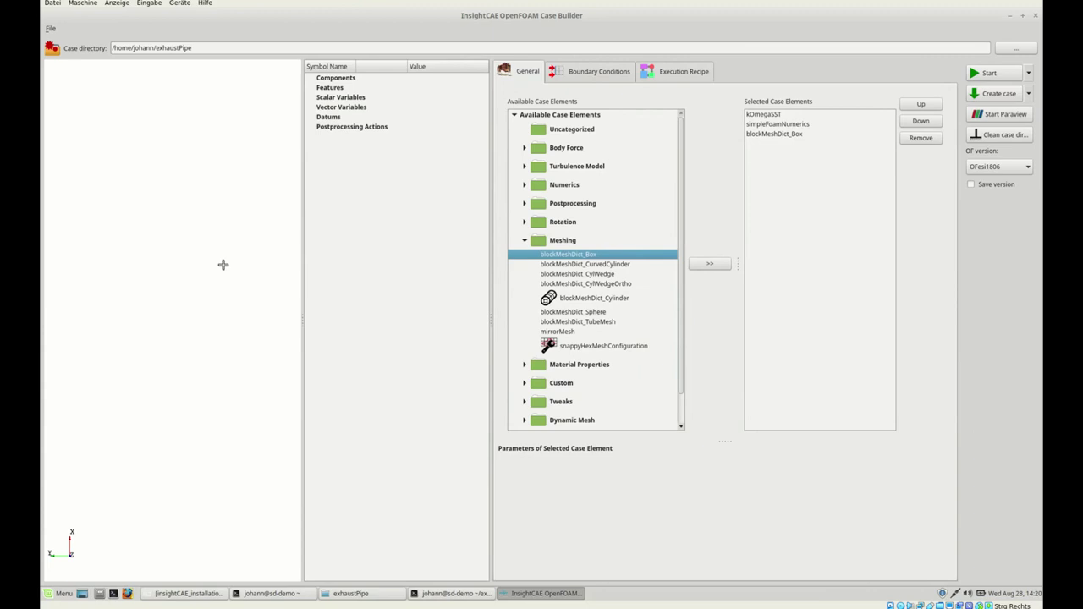
left_click_drag(228, 265, 297, 268)
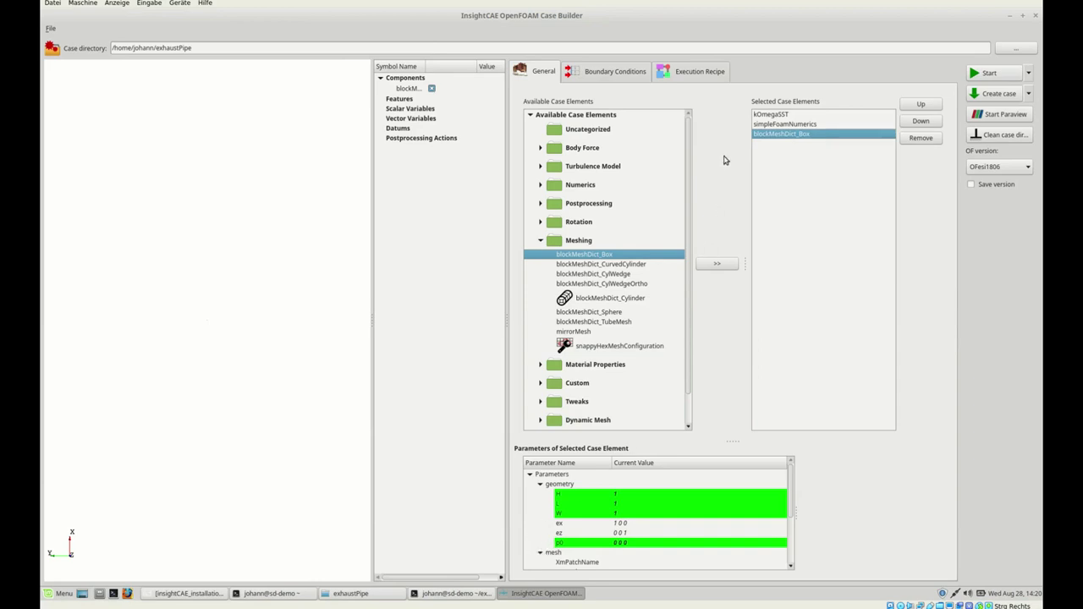
Select the added blockMeshDict_Box element, fit its box in the 3D view and examine it from an oblique angle
key("Up")
left_click(782, 134)
right_click(185, 200)
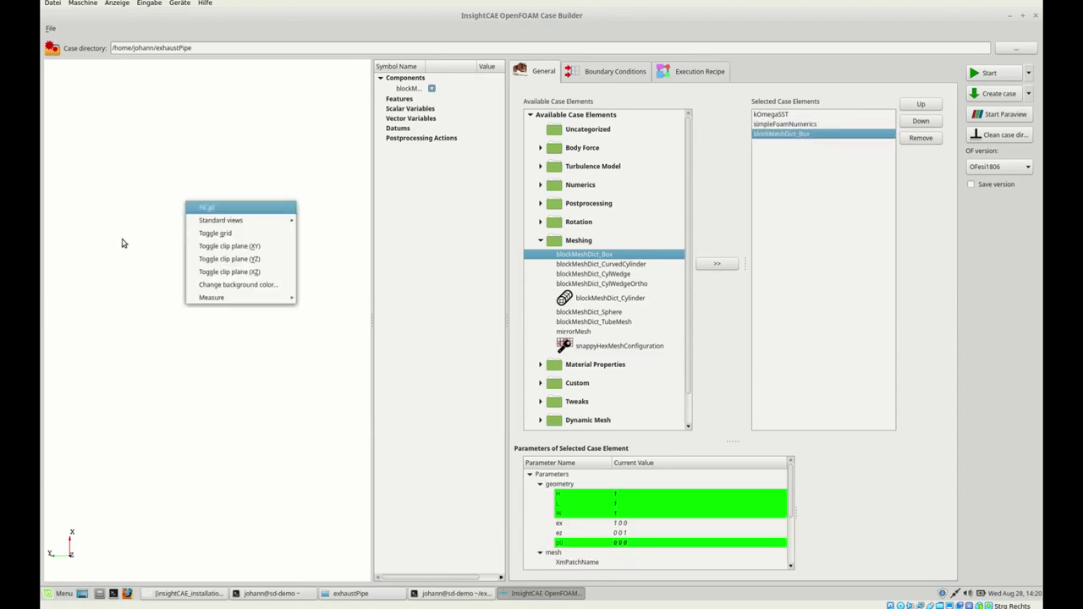
left_click(206, 207)
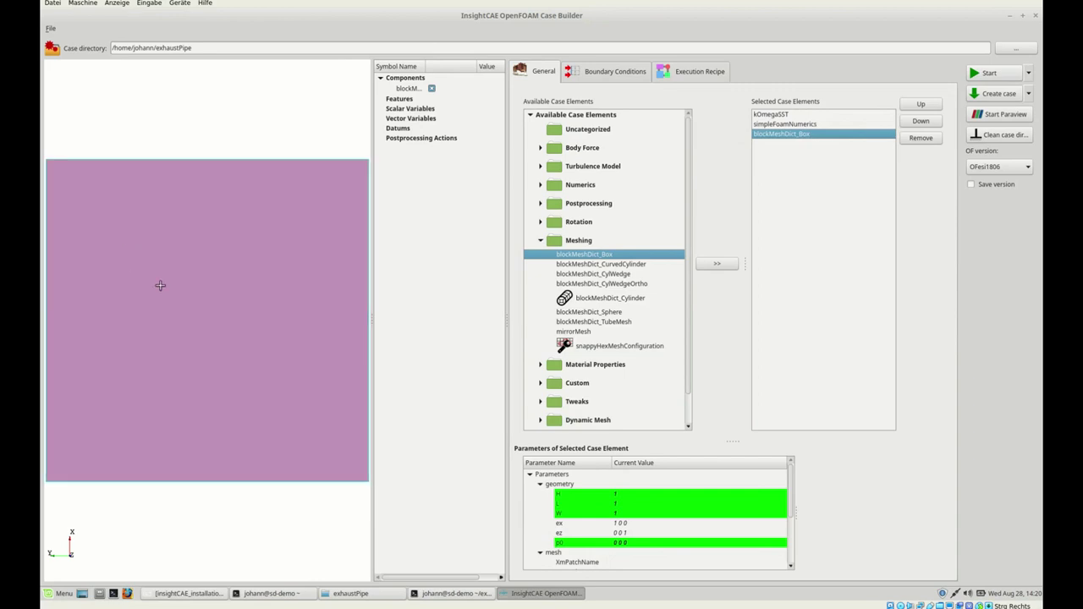
left_click_drag(160, 285, 102, 339)
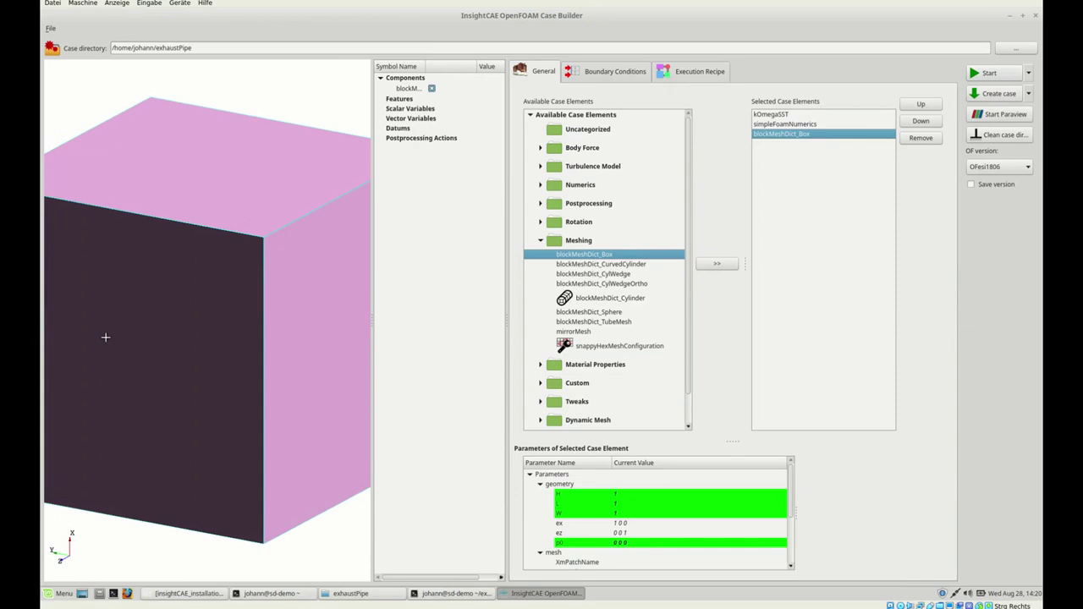
scroll(125, 320, "down", 5)
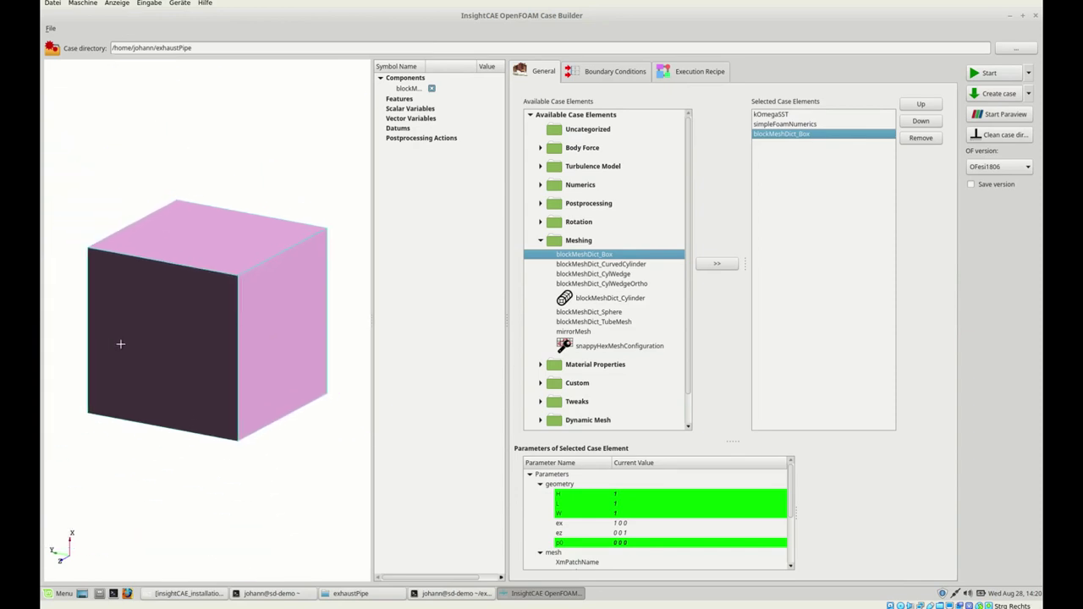
scroll(127, 334, "up", 2)
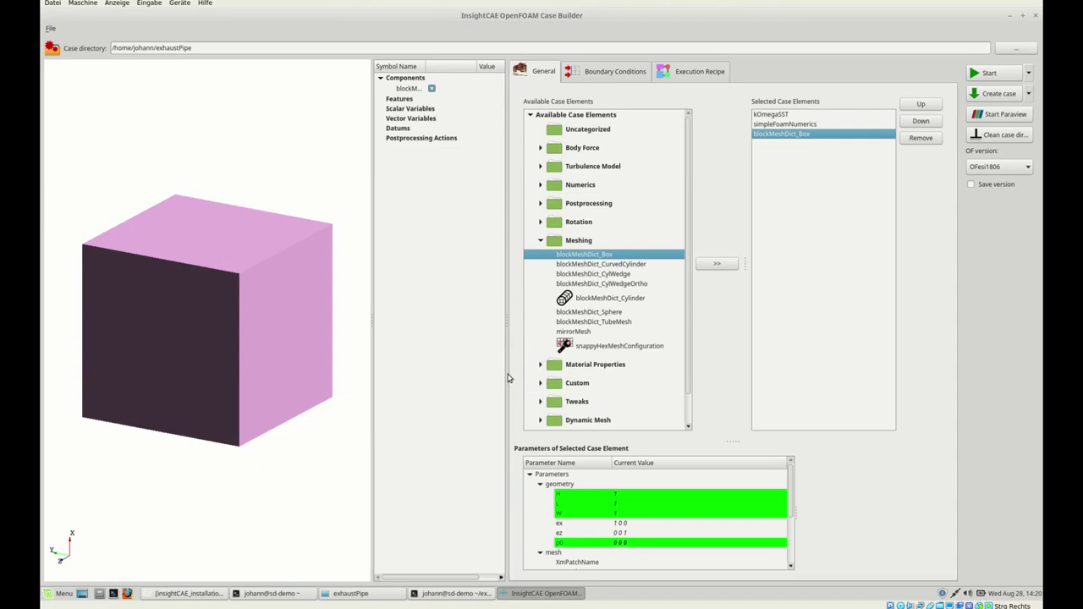
Add snappyHexMeshConfiguration to the selected case elements and enlarge the element lists' width and the parameter area
left_click(572, 350)
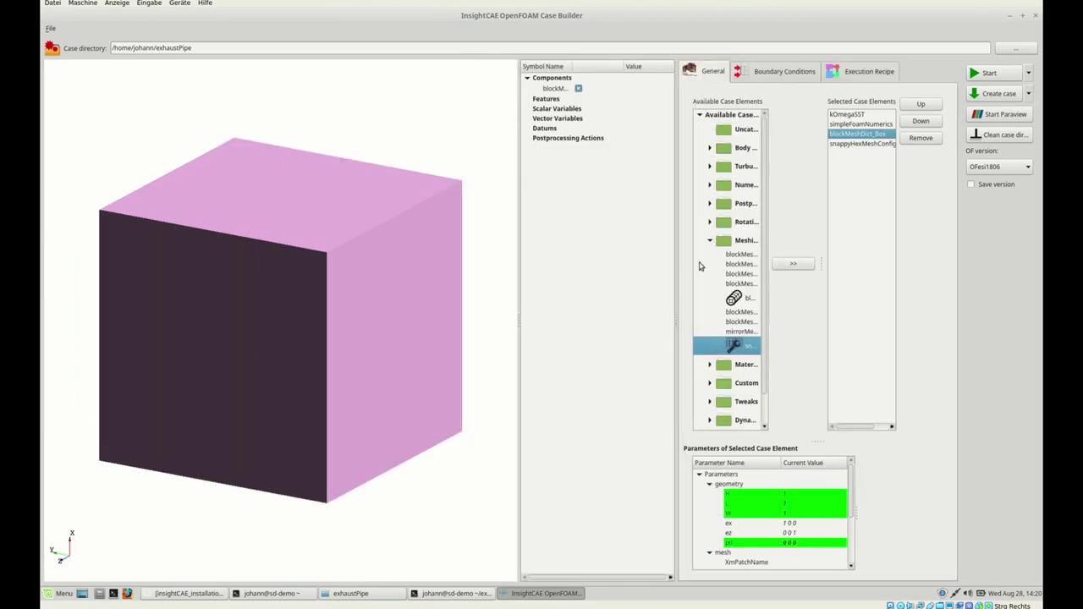
left_click_drag(441, 215, 341, 228)
left_click_drag(600, 223, 479, 232)
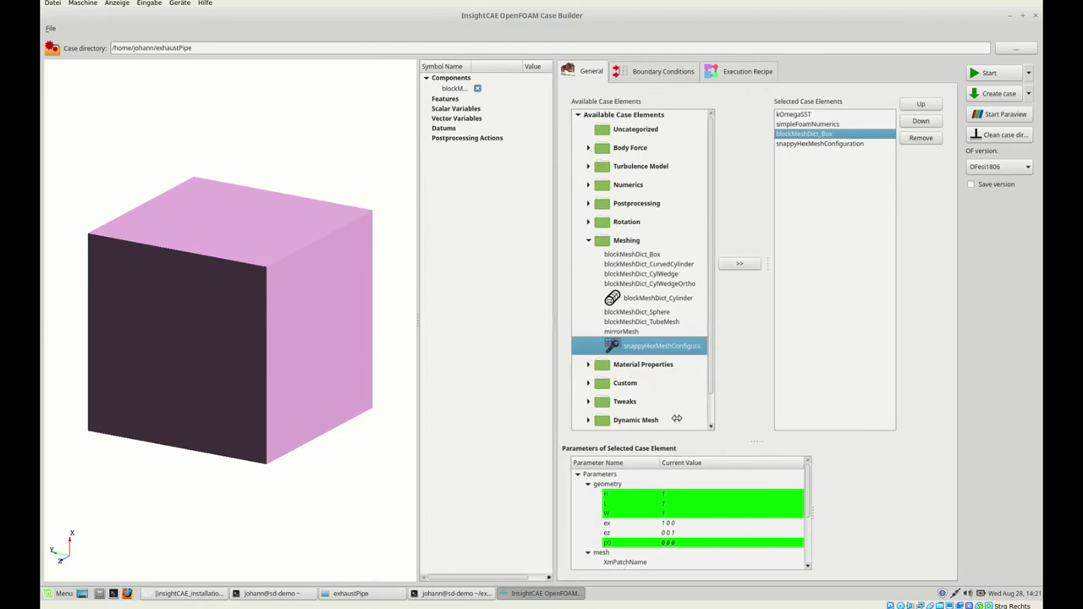
left_click_drag(679, 441, 686, 364)
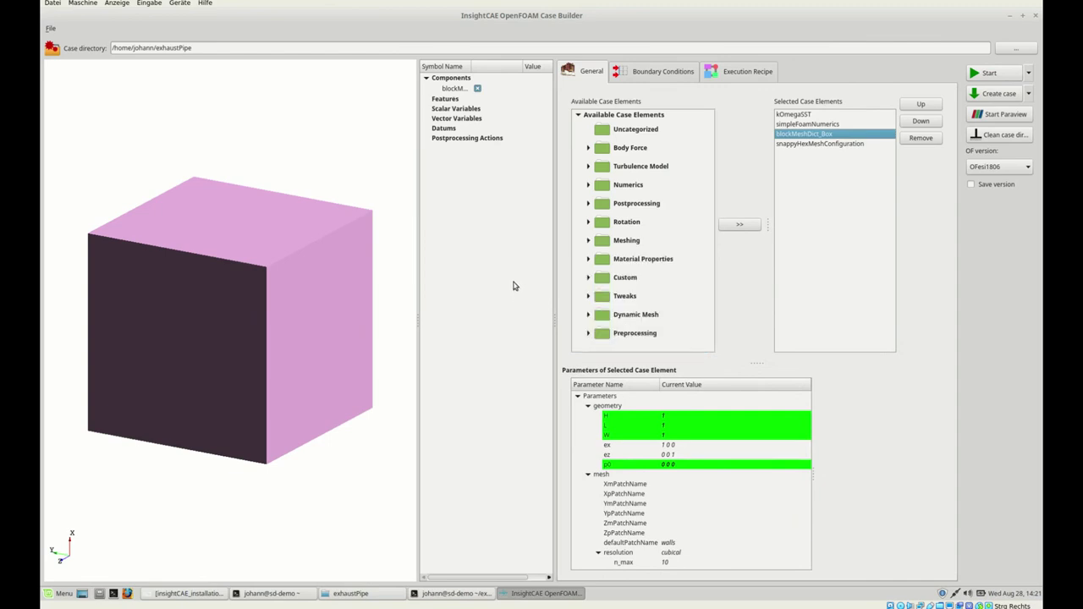
Add singlePhaseTransportProperties from the Material Properties category to the selected case elements
double_click(633, 258)
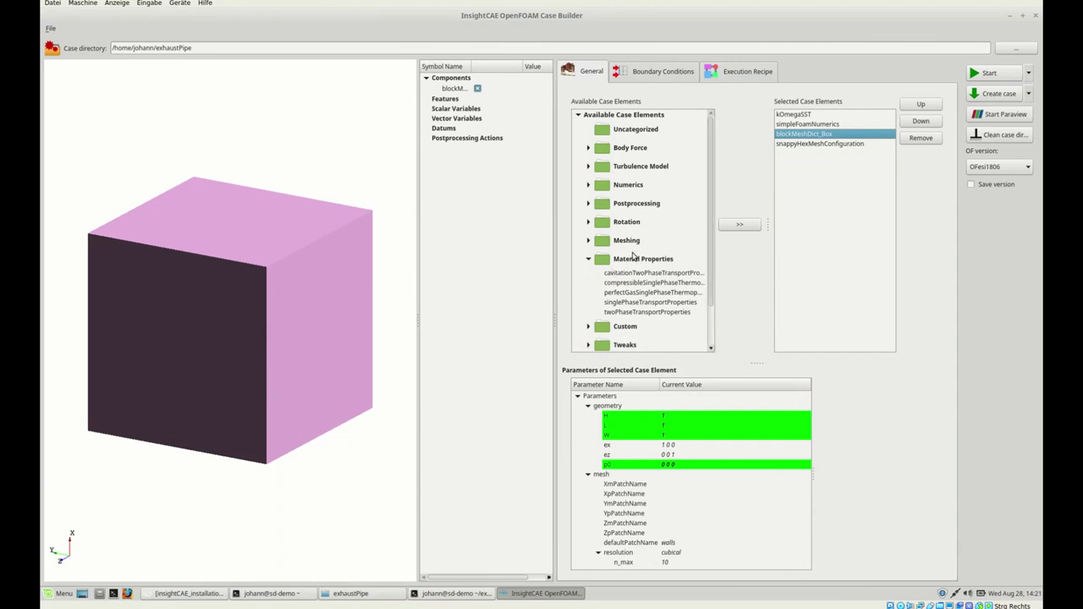
scroll(628, 269, "down", 1)
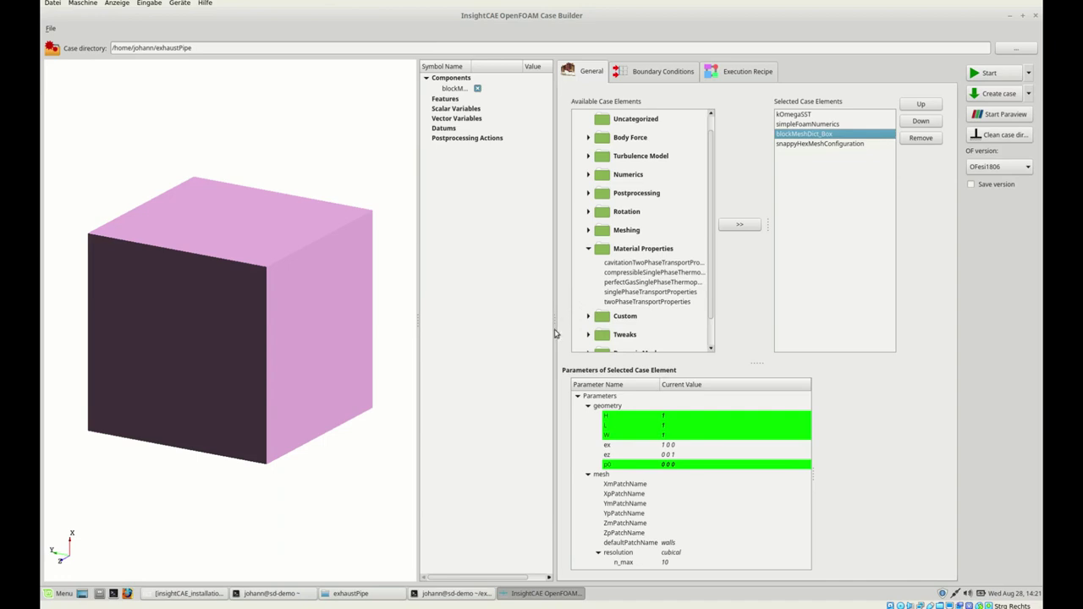
key("Down")
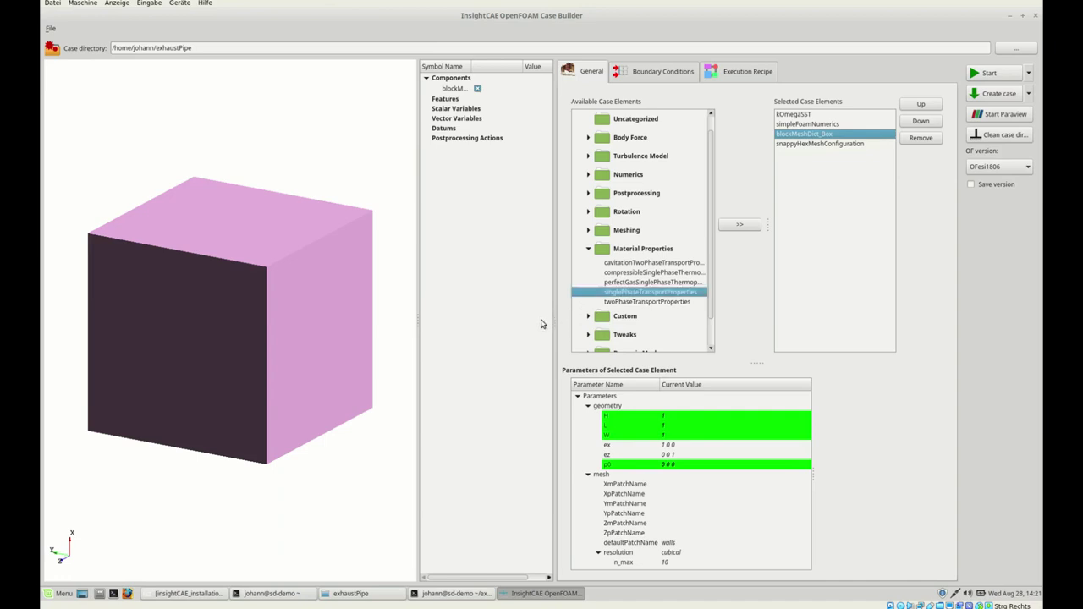
key("Return")
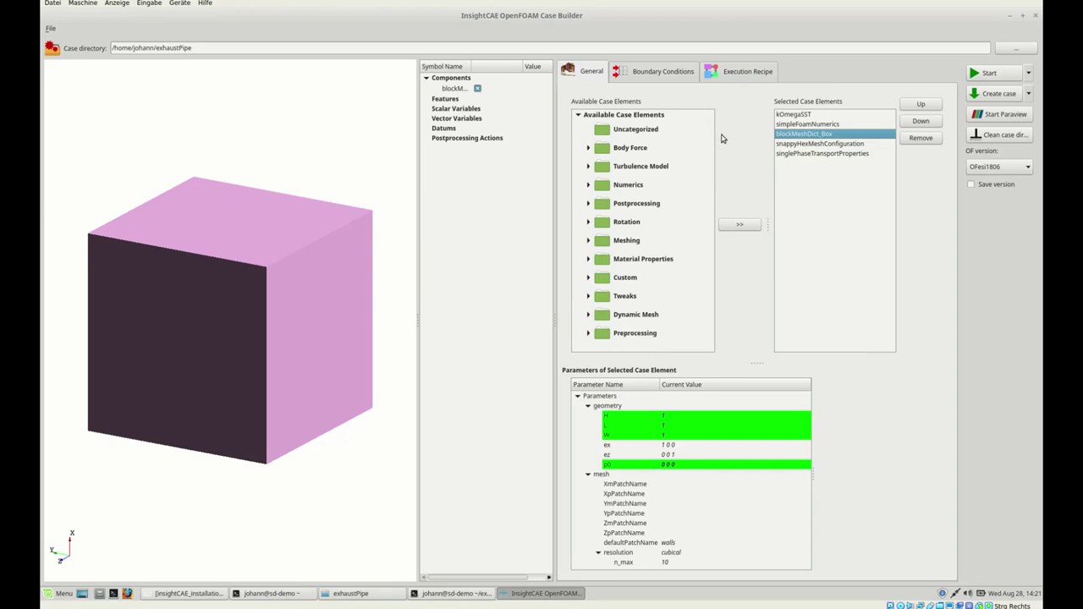
Review the parameters of simpleFoamNumerics, including np and purgeWrite, followed by those of blockMeshDict_Box and snappyHexMeshConfiguration
key("Up")
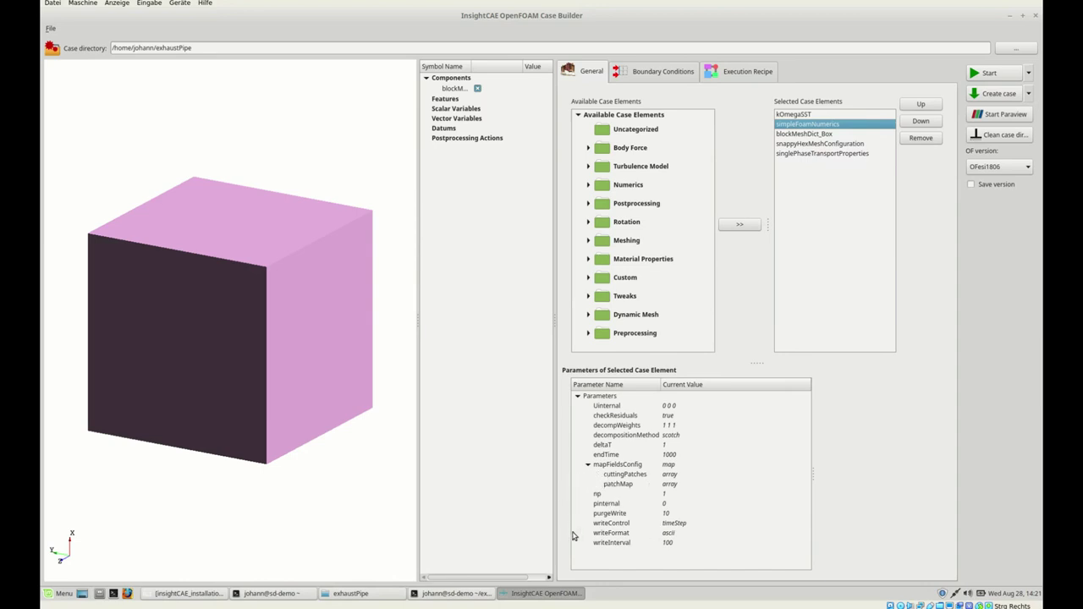
left_click(597, 494)
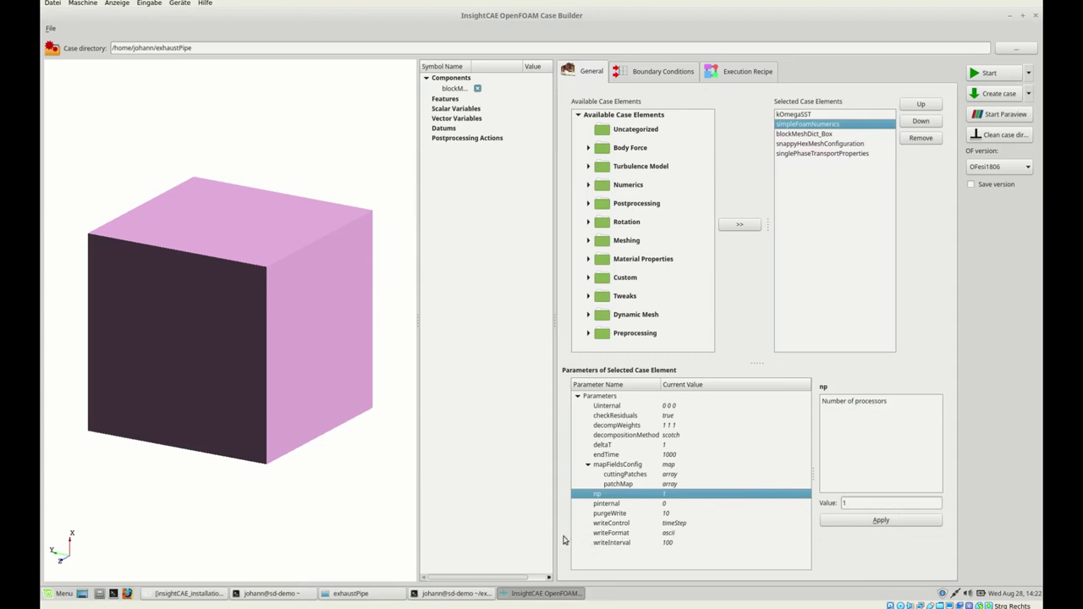
key("Down")
key("Down")
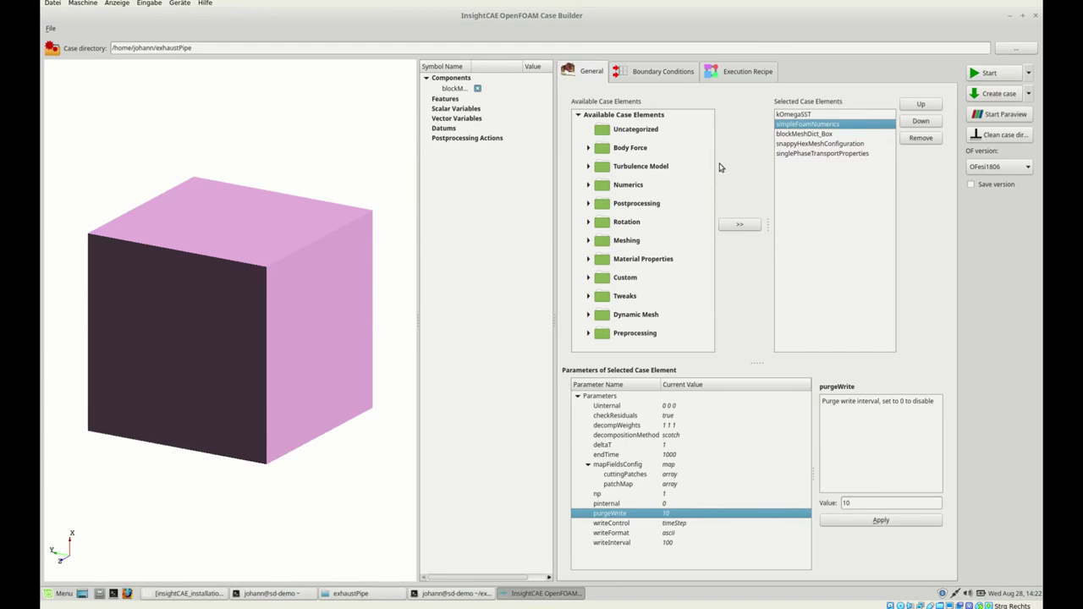
key("Down")
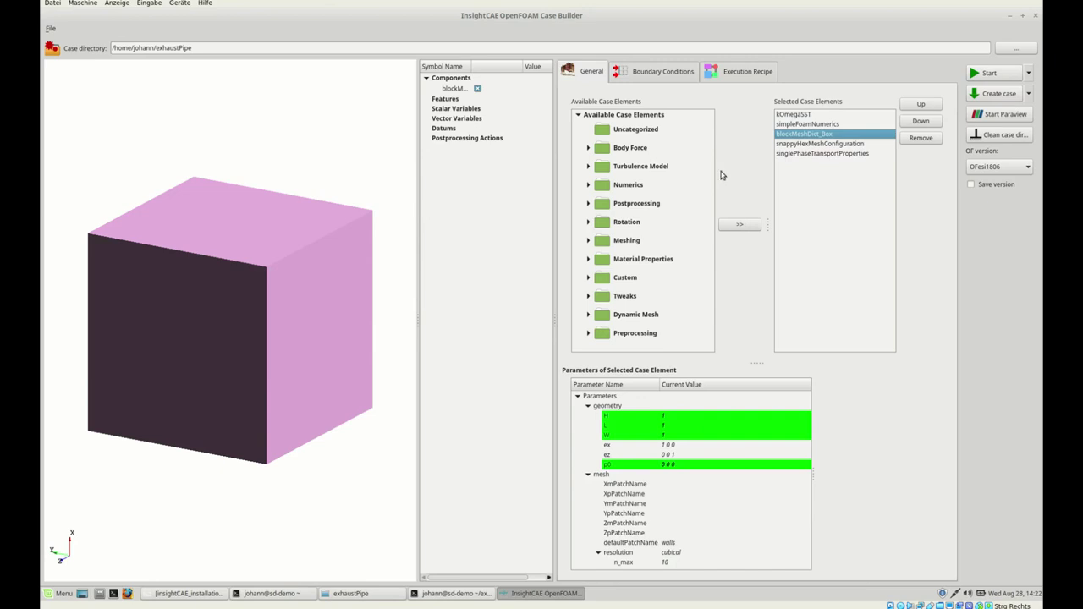
key("Down")
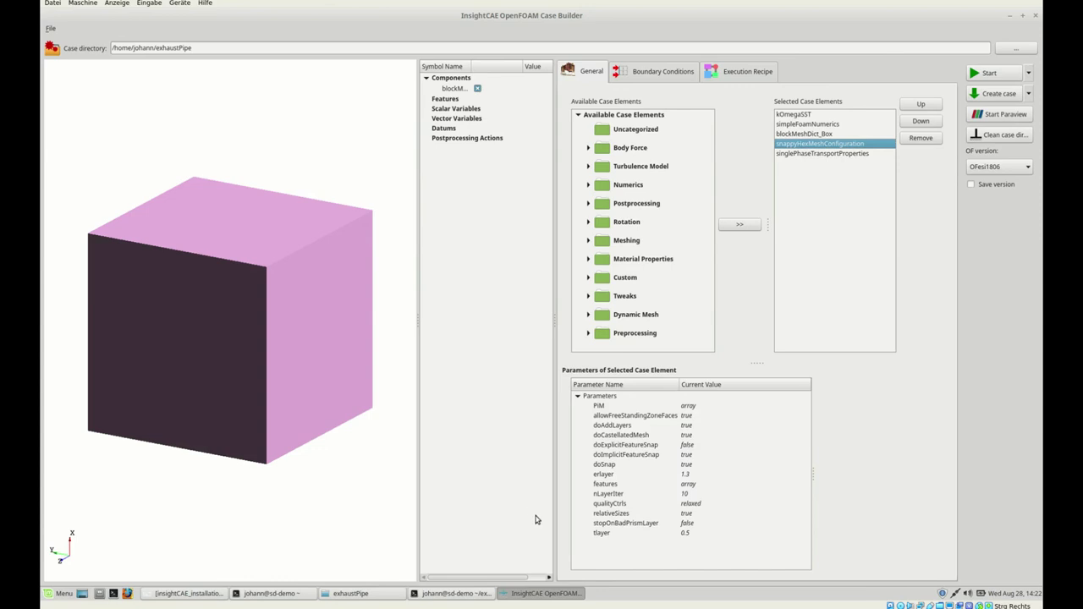
Add three geometry entries to the features array of snappyHexMeshConfiguration and enlarge the parameter area
key("f")
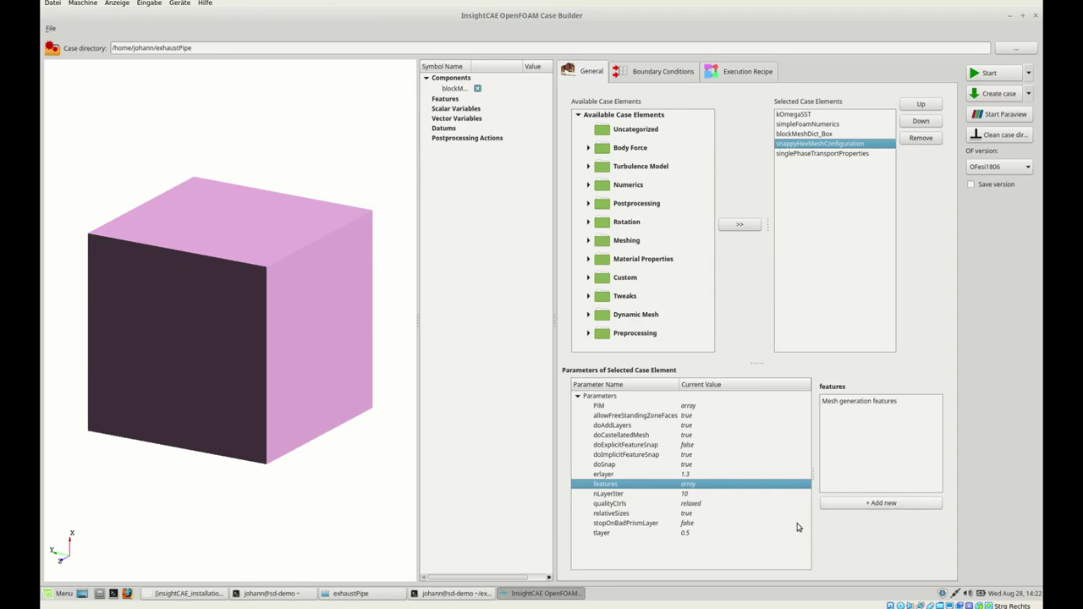
key("space")
key("space")
key("space")
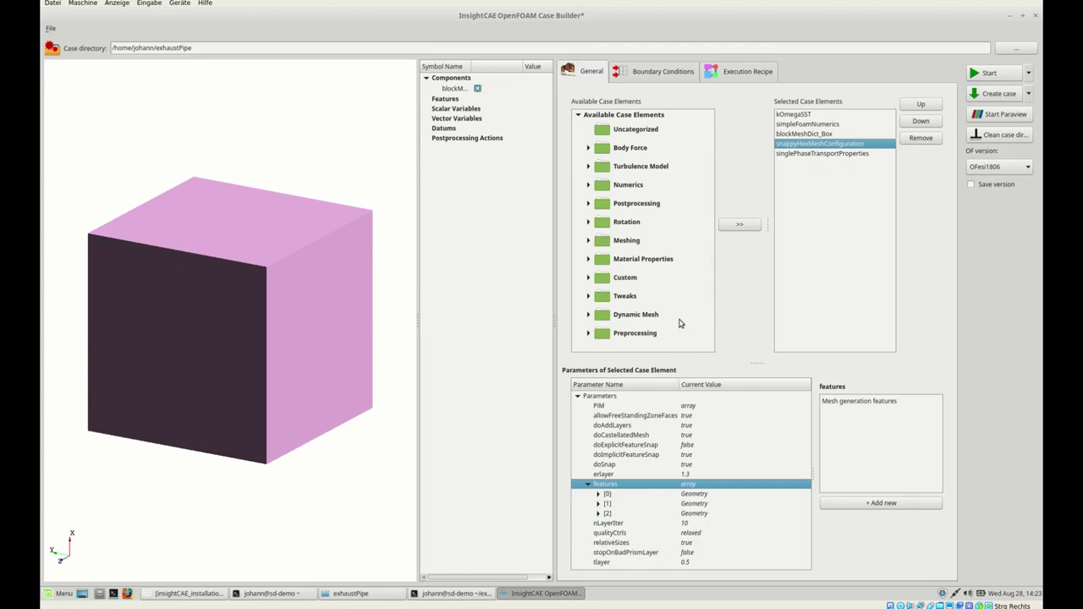
left_click_drag(683, 387, 686, 298)
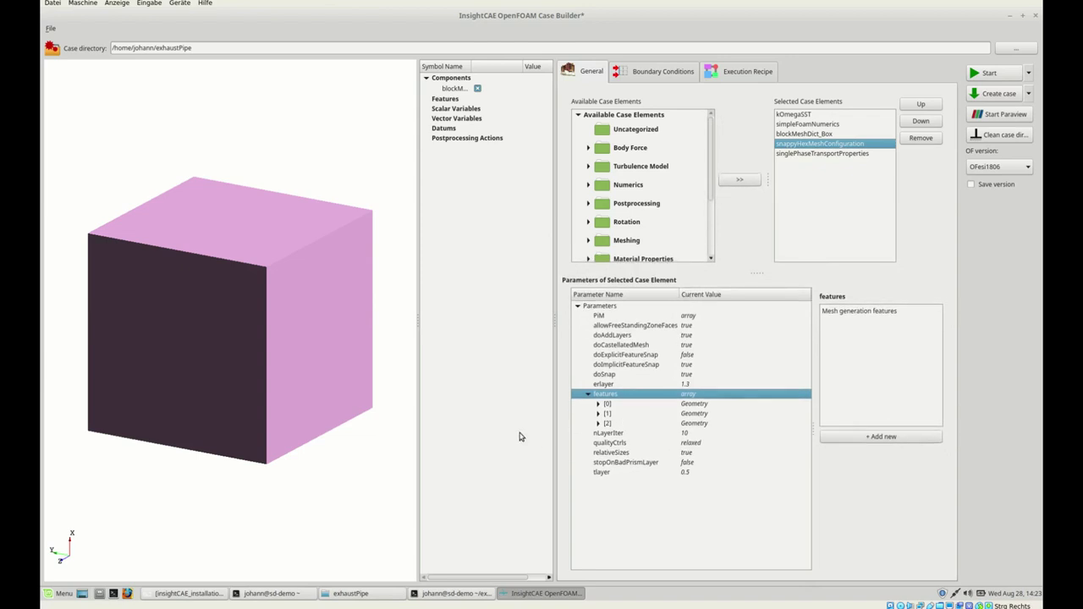
Assign pipe.stl from the case's geometry folder as the fileName of feature [0]
left_click(630, 413)
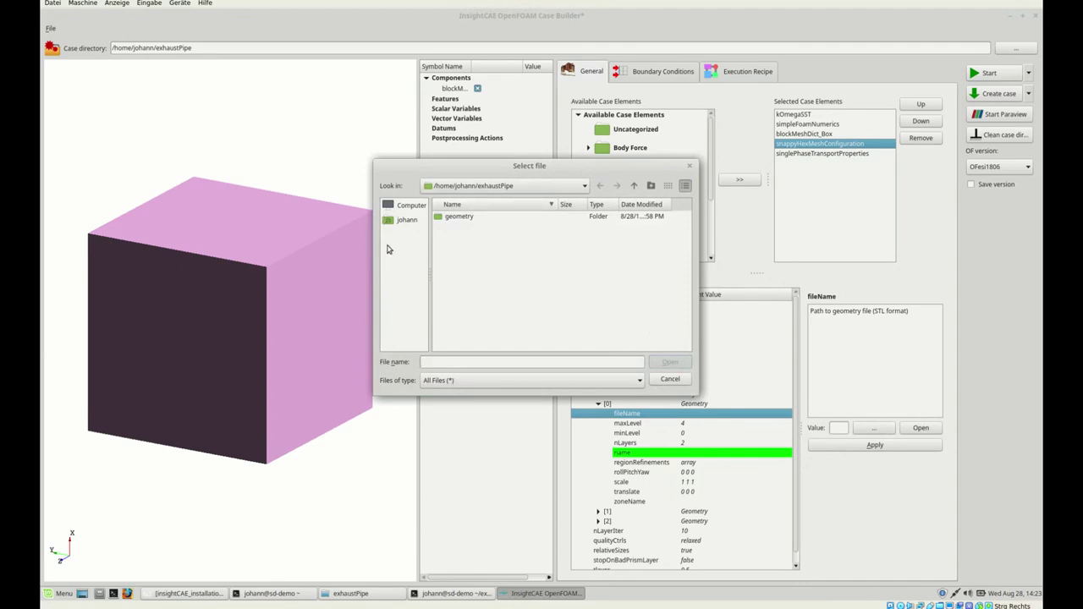
key("Return")
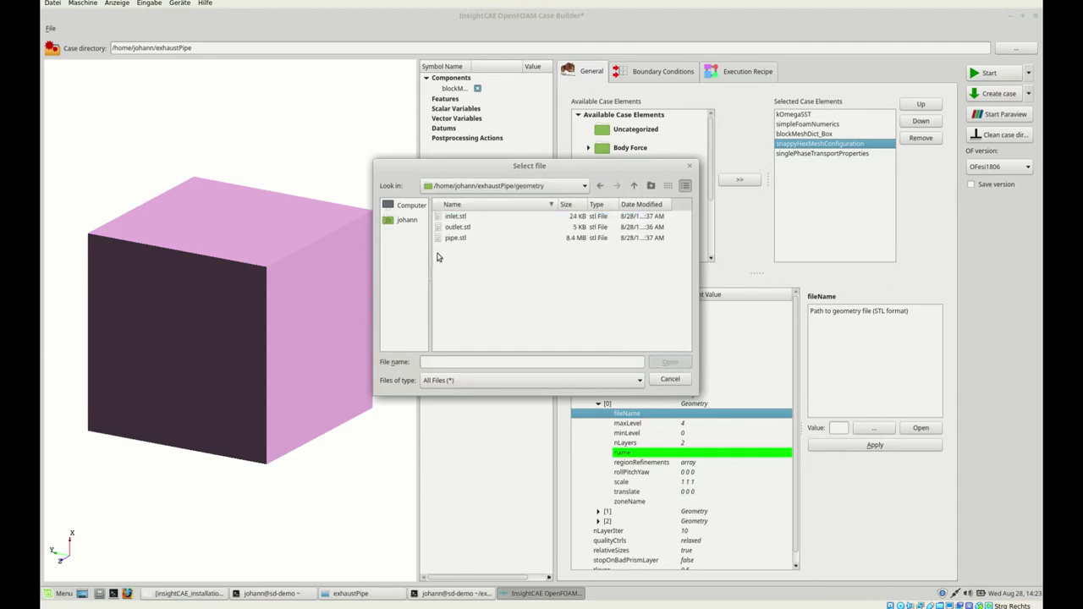
key("p")
key("Return")
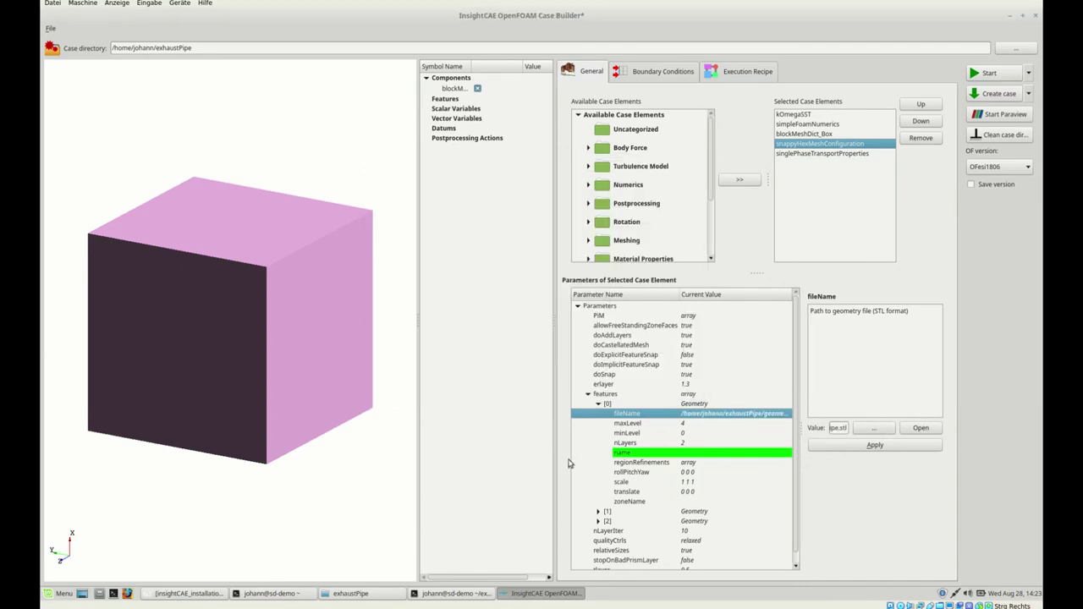
Set the maxLevel of feature [0] to 3 and name the feature pipe
key("Down")
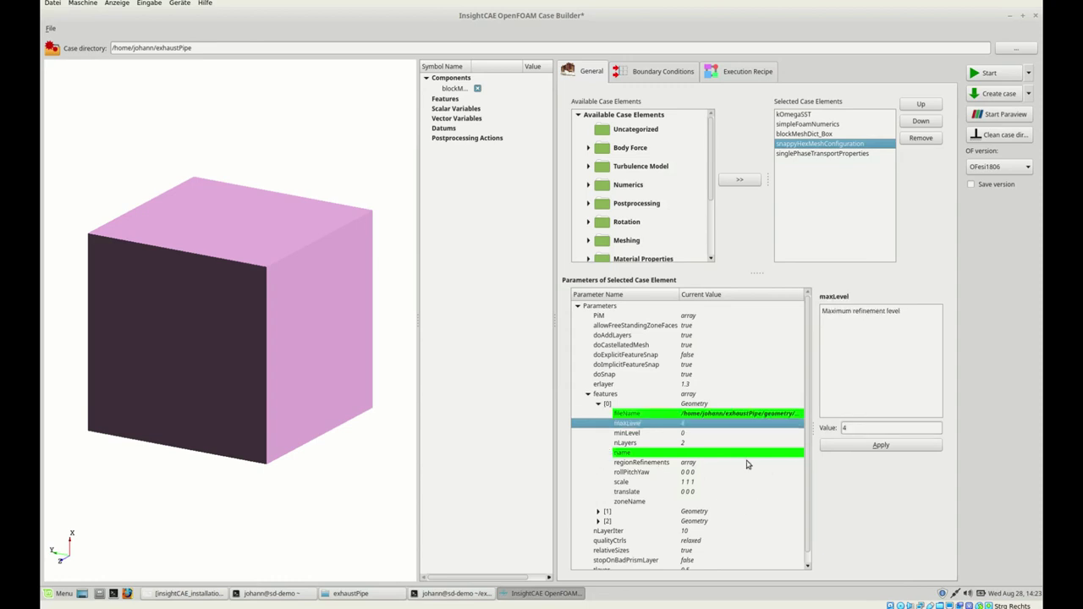
key("Tab")
type("3")
key("Return")
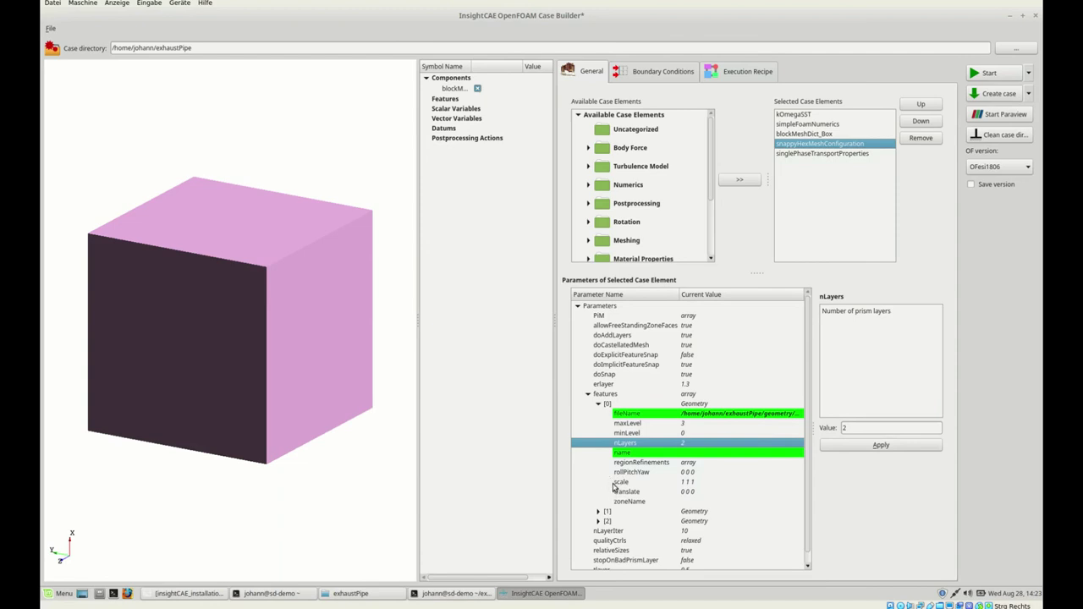
key("Return")
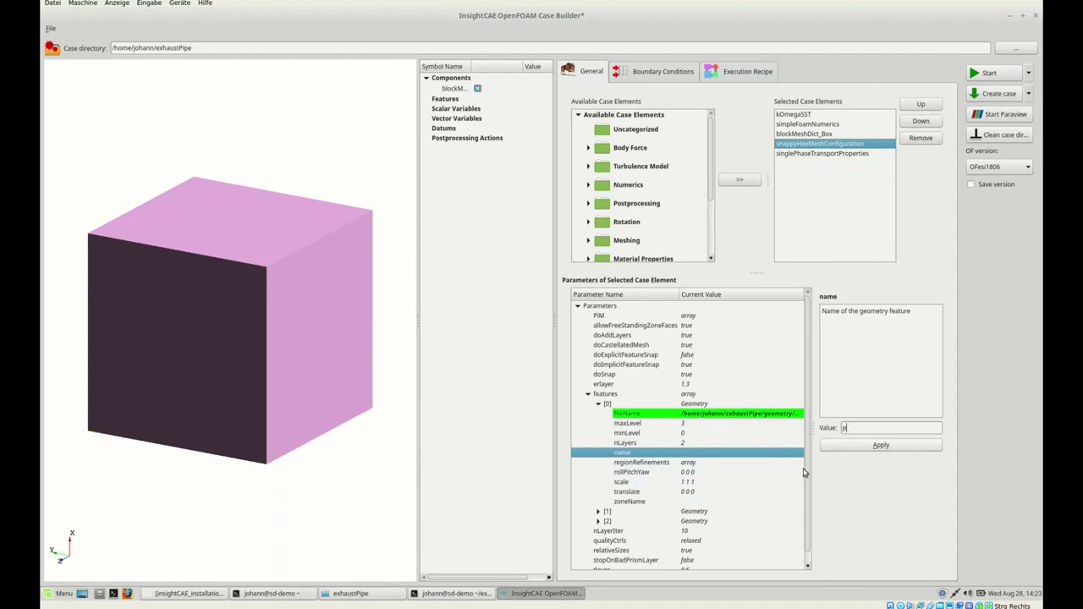
key("Return")
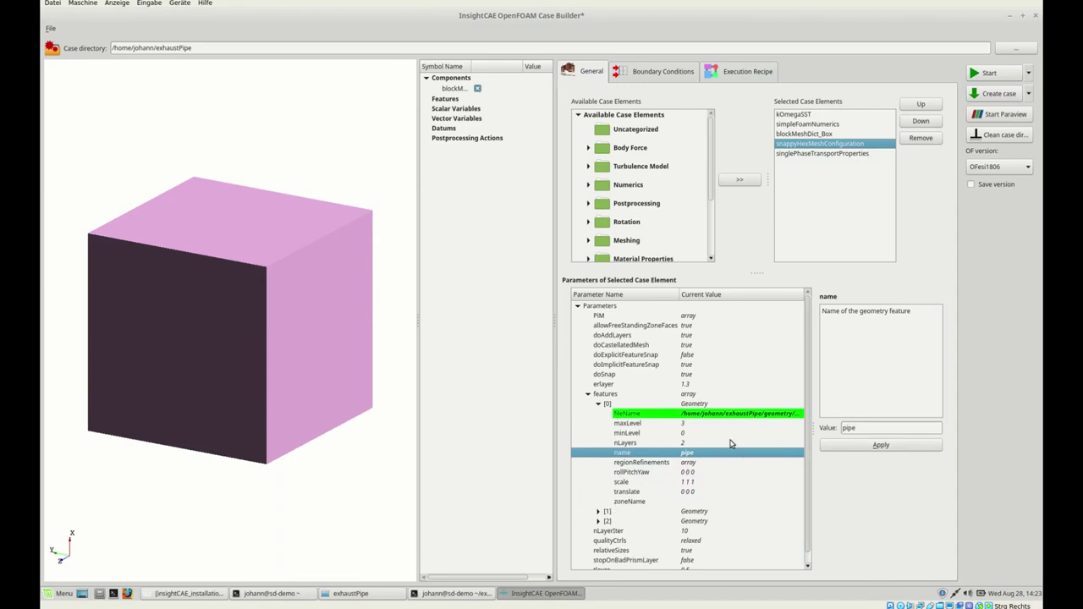
Assign inlet.stl from the geometry folder as the fileName of feature [1]
scroll(732, 455, "down", 1)
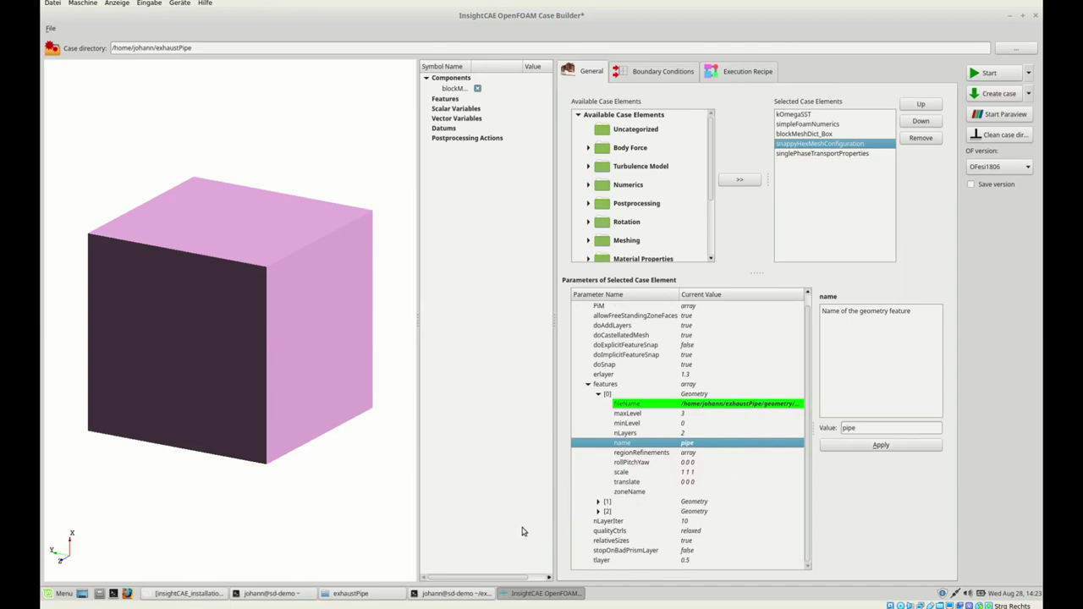
scroll(635, 524, "down", 1)
left_click(628, 481)
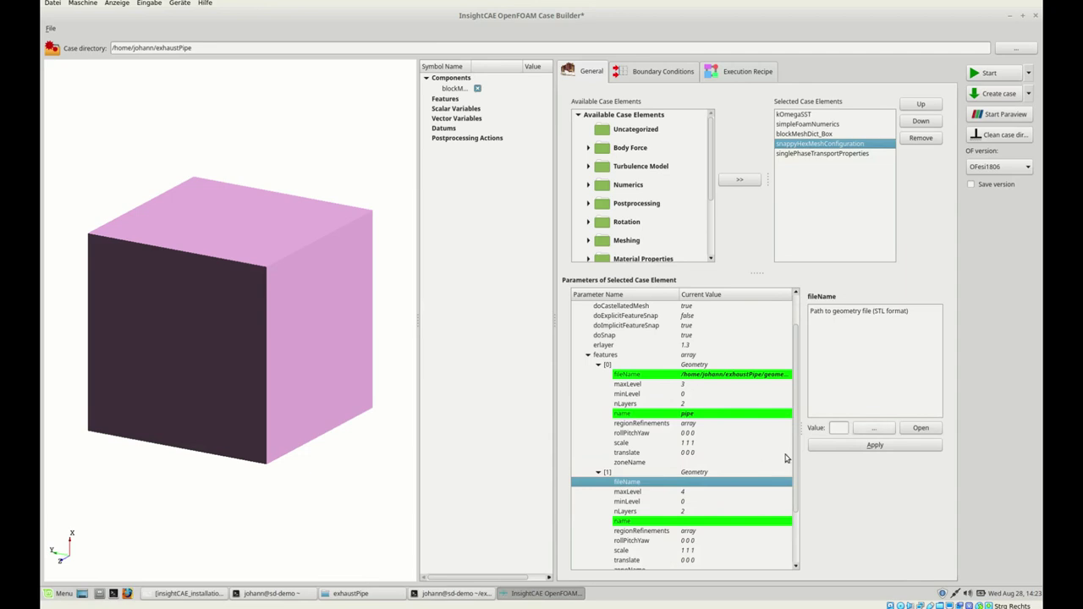
left_click(921, 428)
key("Down")
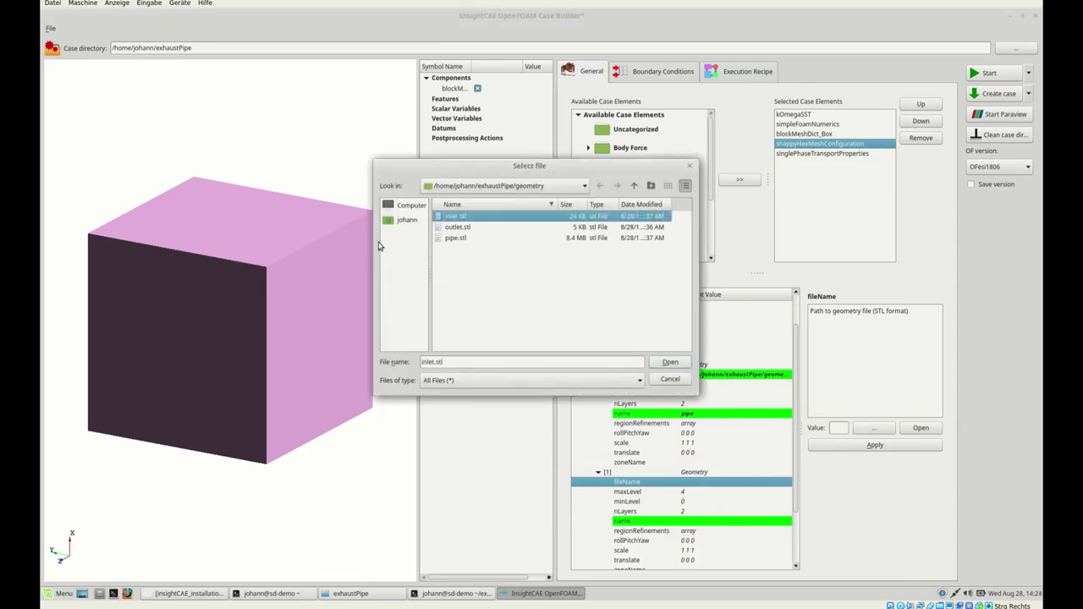
key("Return")
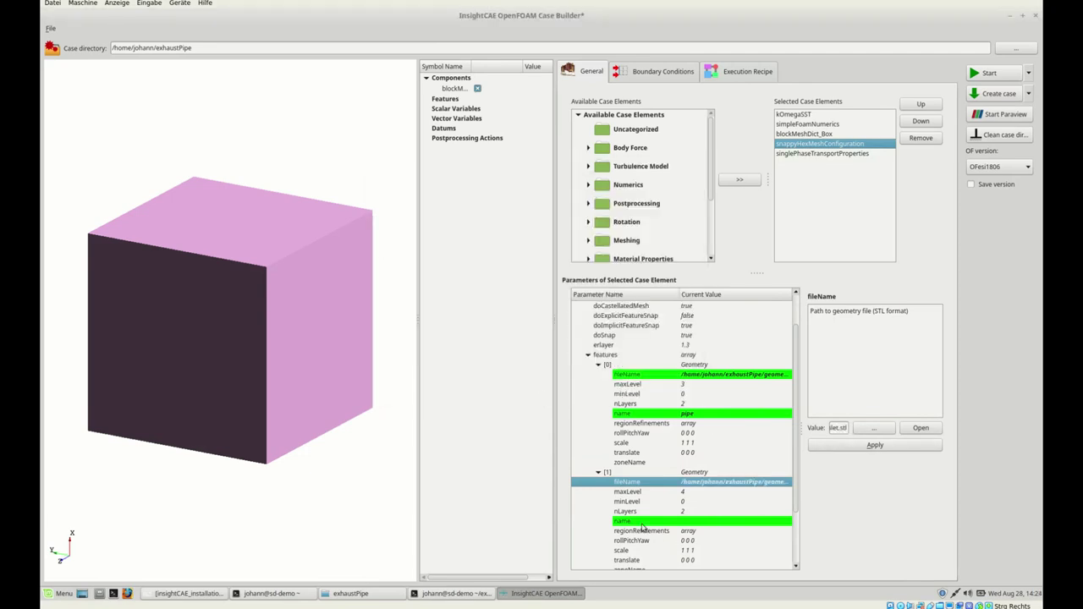
Set the maxLevel of feature [1] to 3 and its nLayers to 0
key("Down")
key("Tab")
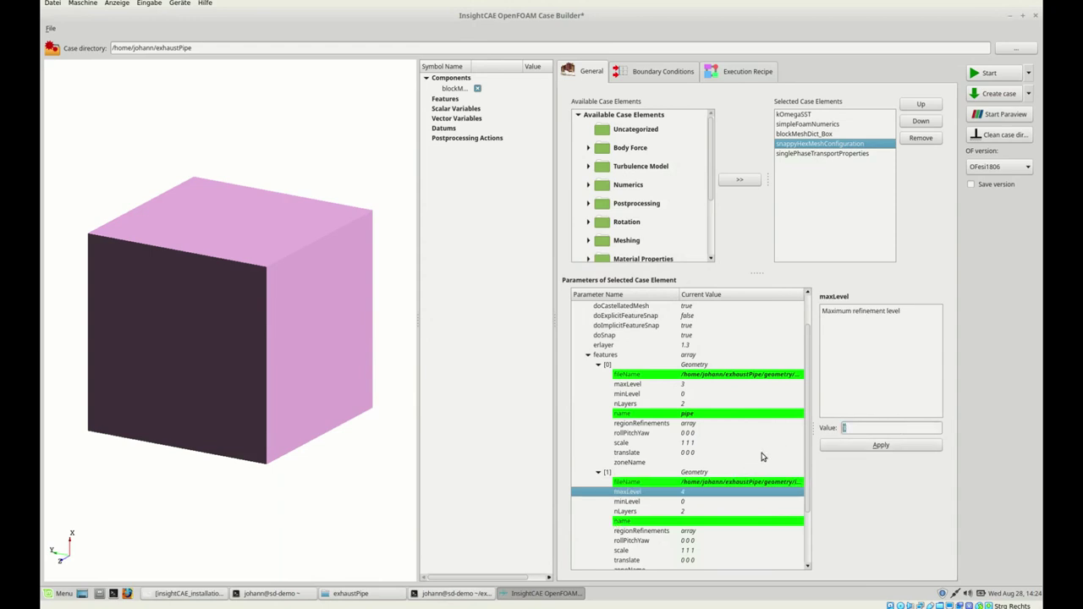
type("3")
key("shift+Tab")
key("Down")
key("Down")
key("Tab")
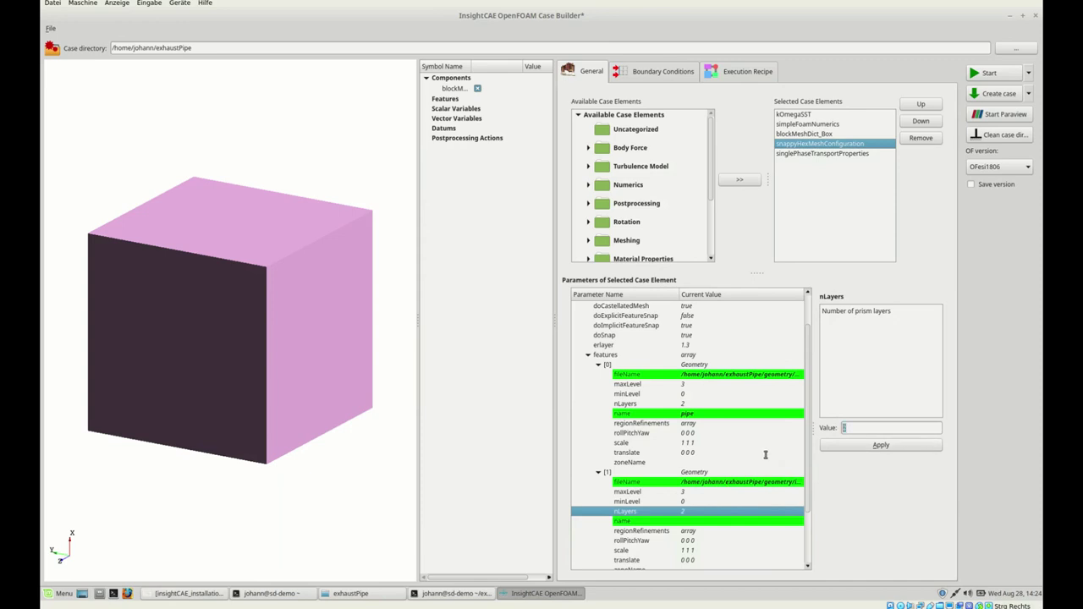
type("0")
key("Return")
Name feature [1] inlet
scroll(654, 526, "down", 1)
key("Down")
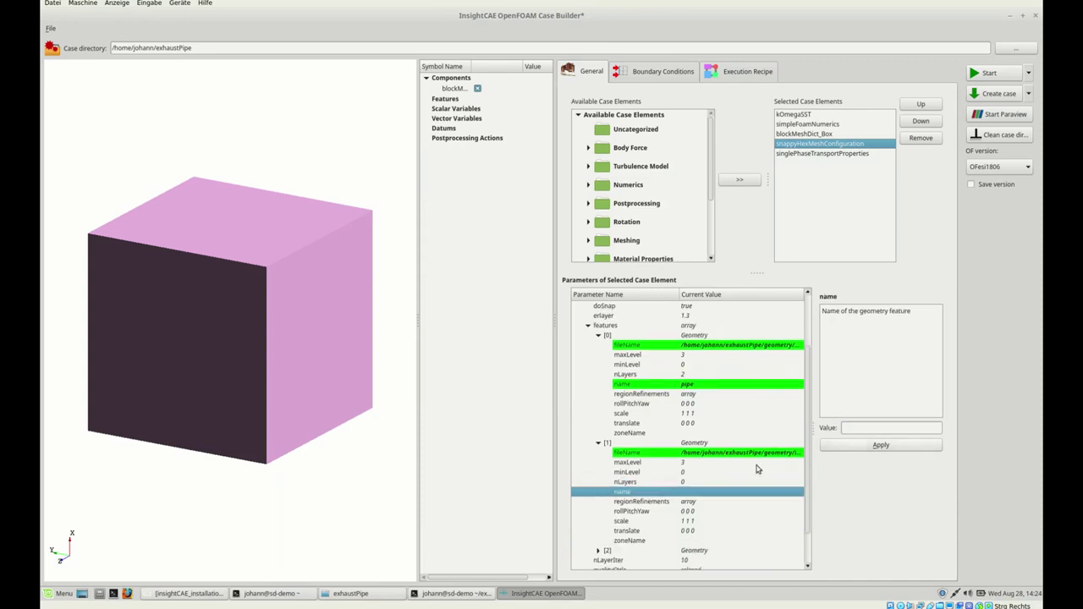
key("Tab")
key("Return")
Assign outlet.stl from the geometry folder as the fileName of feature [2]
scroll(731, 508, "down", 4)
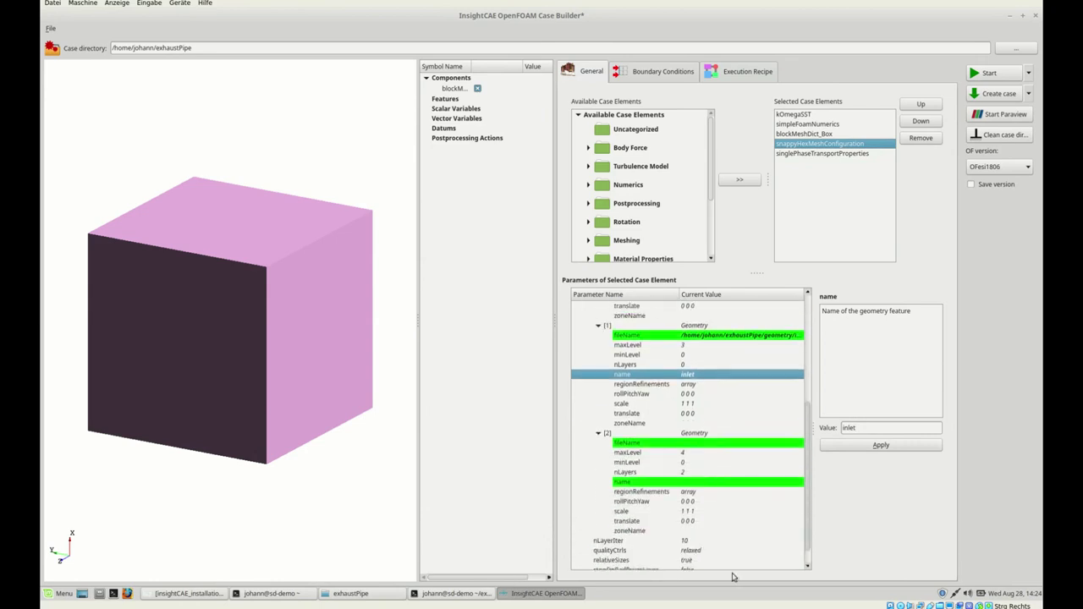
left_click(662, 433)
left_click(873, 427)
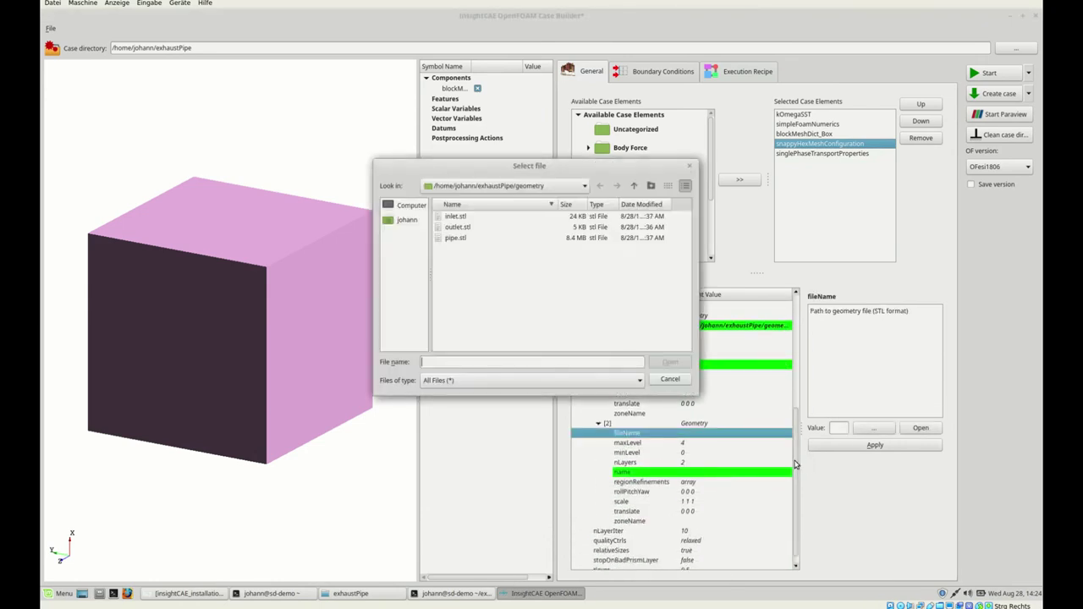
double_click(440, 226)
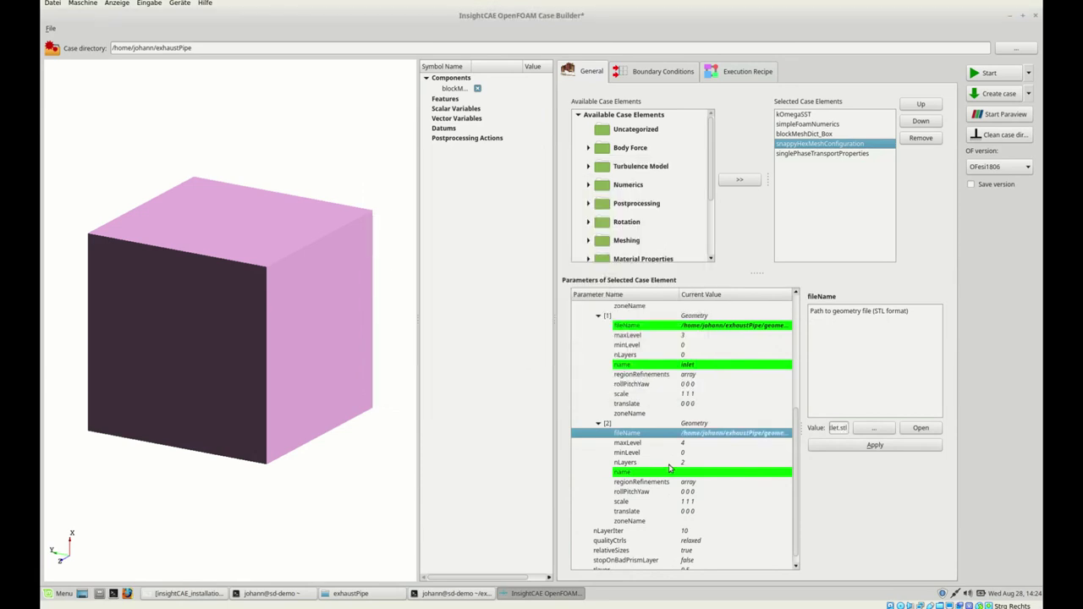
Configure feature [2] with maxLevel 3, nLayers 0 and the name outlet
left_click(627, 442)
left_click_drag(779, 456, 761, 455)
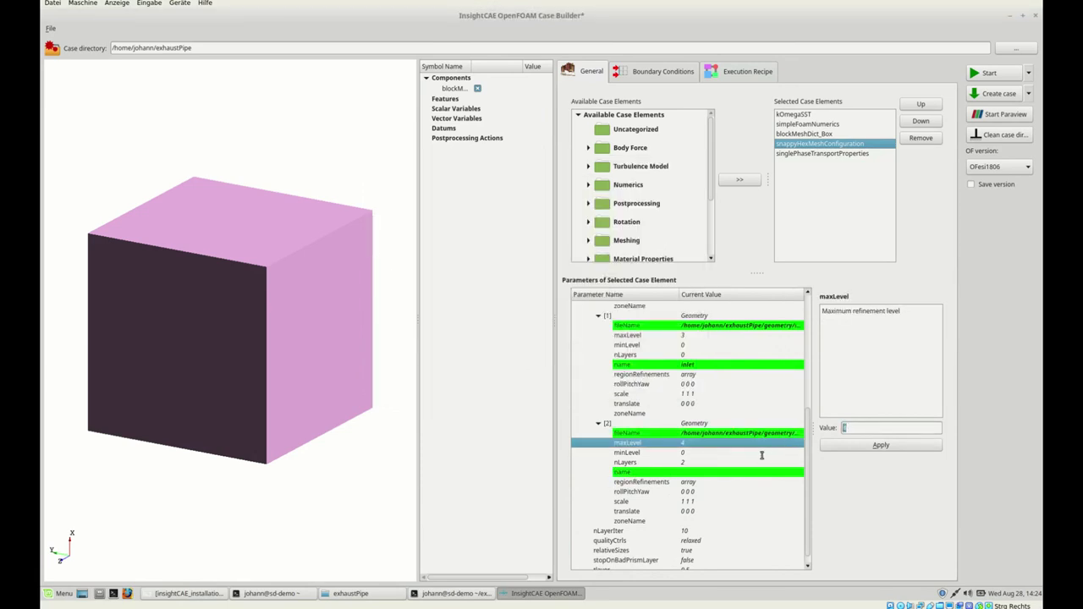
type("3")
key("Down")
key("Down")
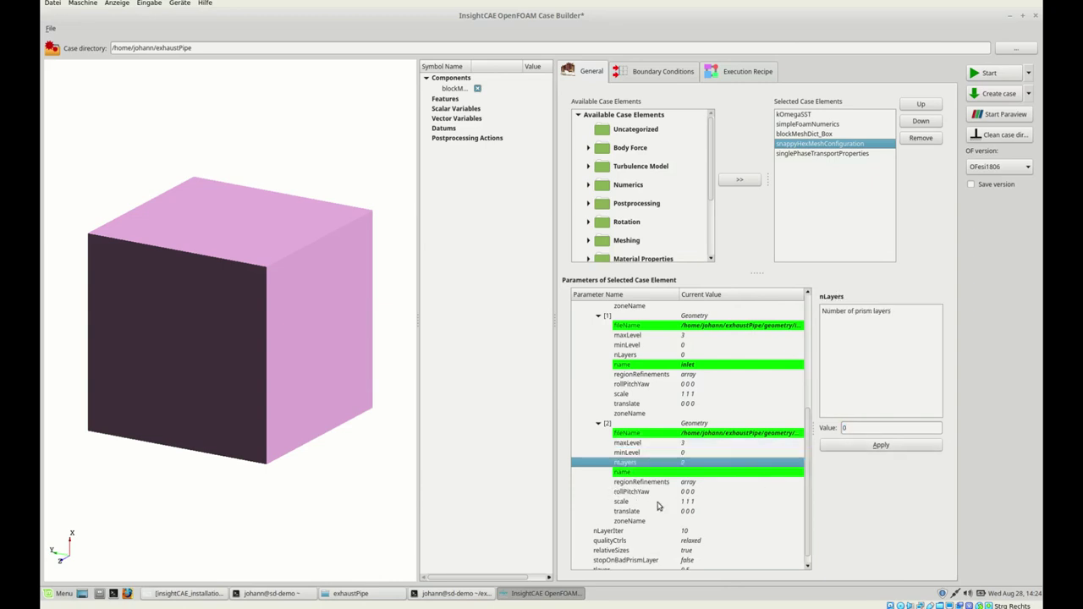
type("0")
key("Down")
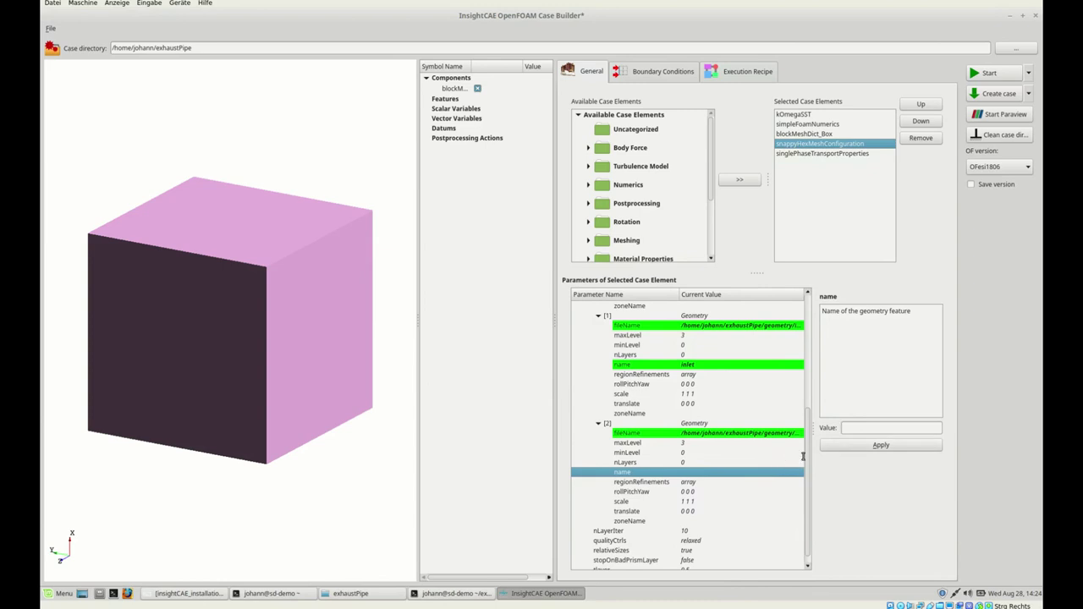
key("Return")
Examine the available mesh quality options of the qualityCtrls parameter without changing the selection
scroll(730, 495, "down", 1)
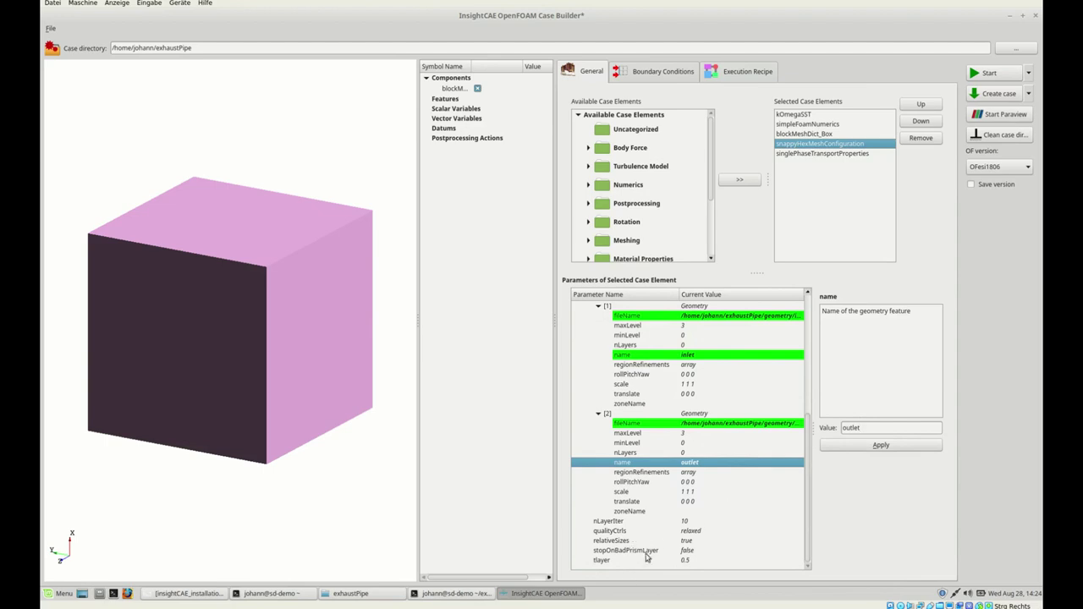
left_click(668, 531)
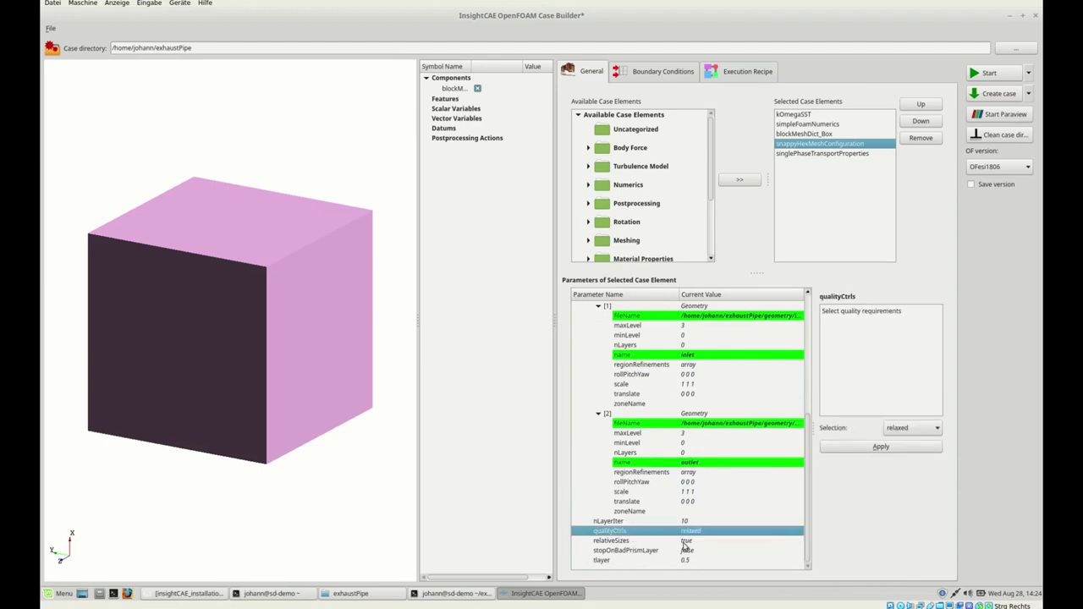
key("alt+Down")
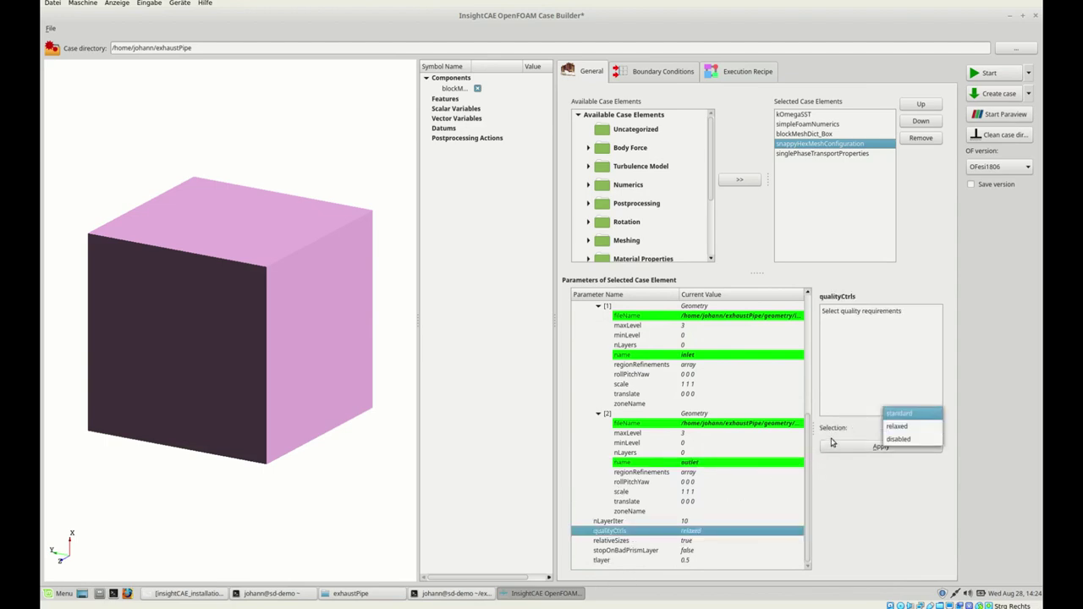
left_click(830, 451)
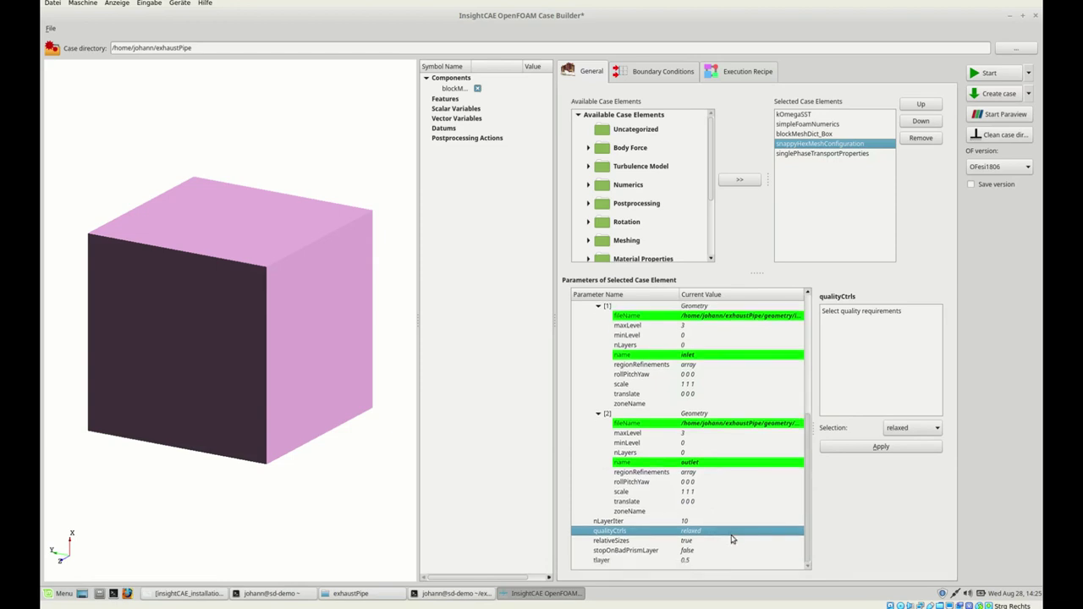
Reselect snappyHexMeshConfiguration to load the pipe, inlet and outlet geometries into the 3D view, and hide blockMeshDict_Box
scroll(731, 533, "up", 7)
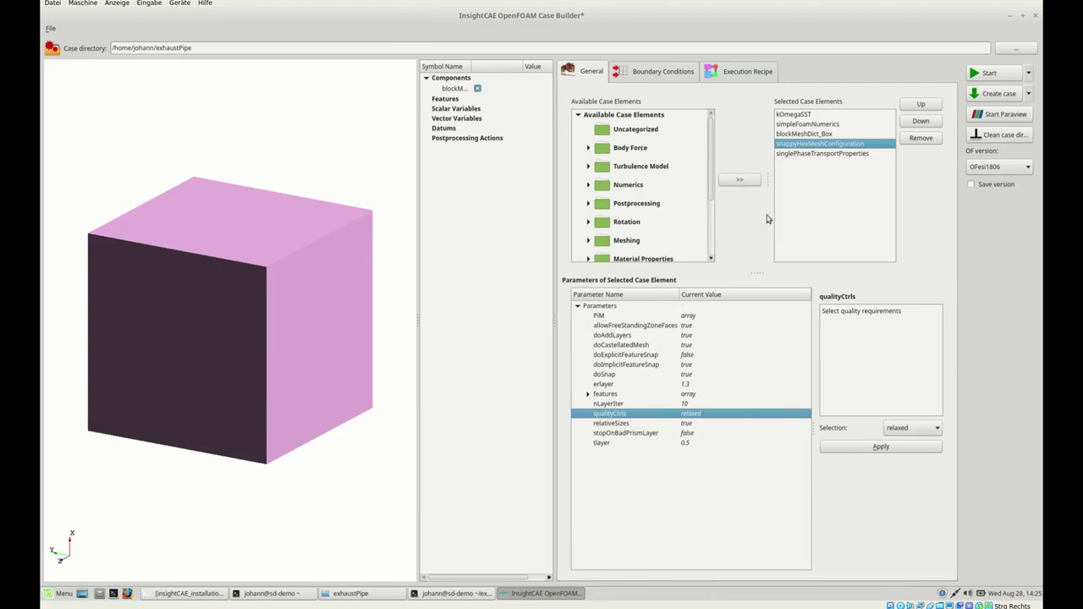
key("Down")
key("Up")
key("Up")
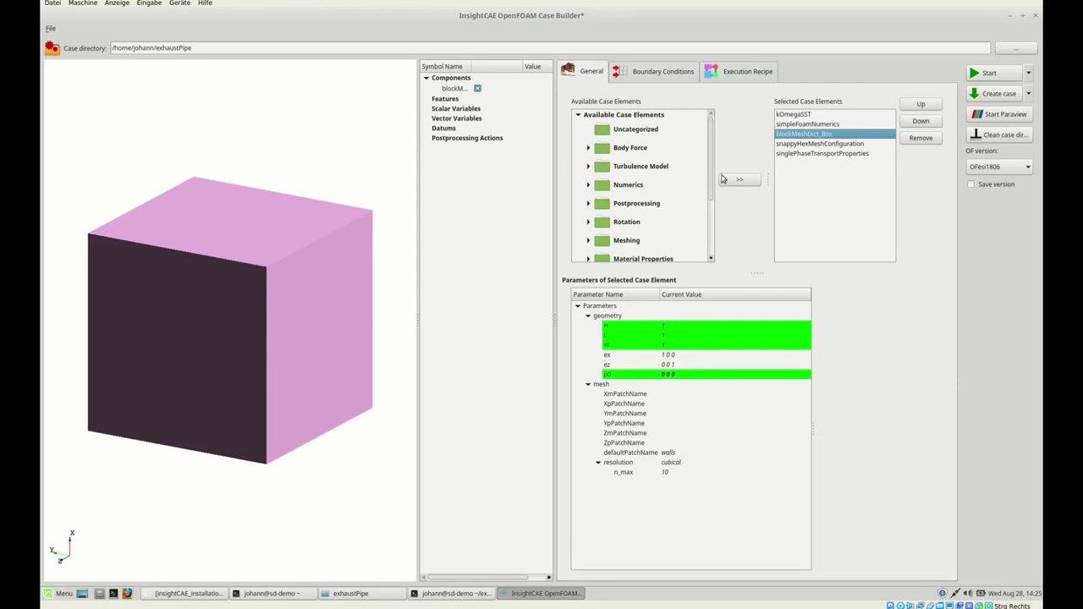
key("Down")
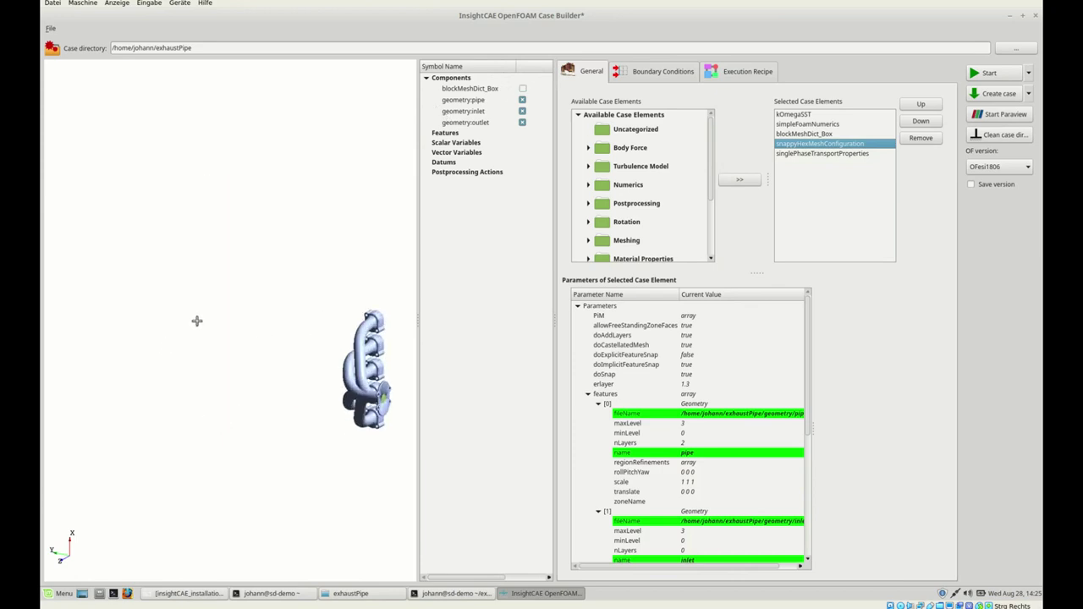
Fit the exhaust pipe geometry in the 3D view and rotate it to inspect all its branches and the flange
right_click(222, 258)
left_click(234, 263)
left_click_drag(207, 340, 279, 262)
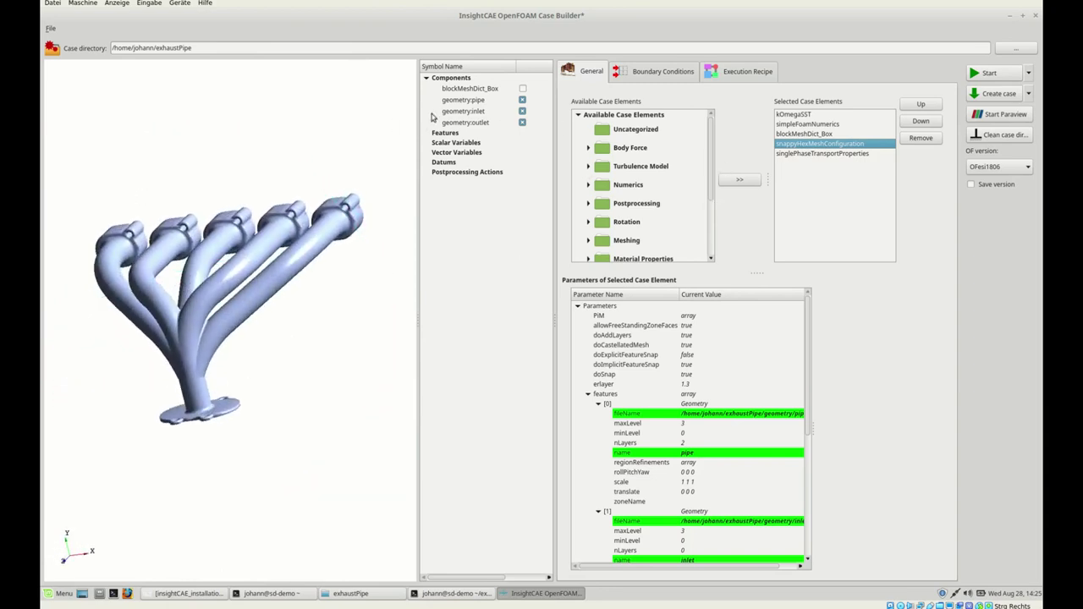
Show blockMeshDict_Box in the 3D view again and set its height H to 0.4 m
key("space")
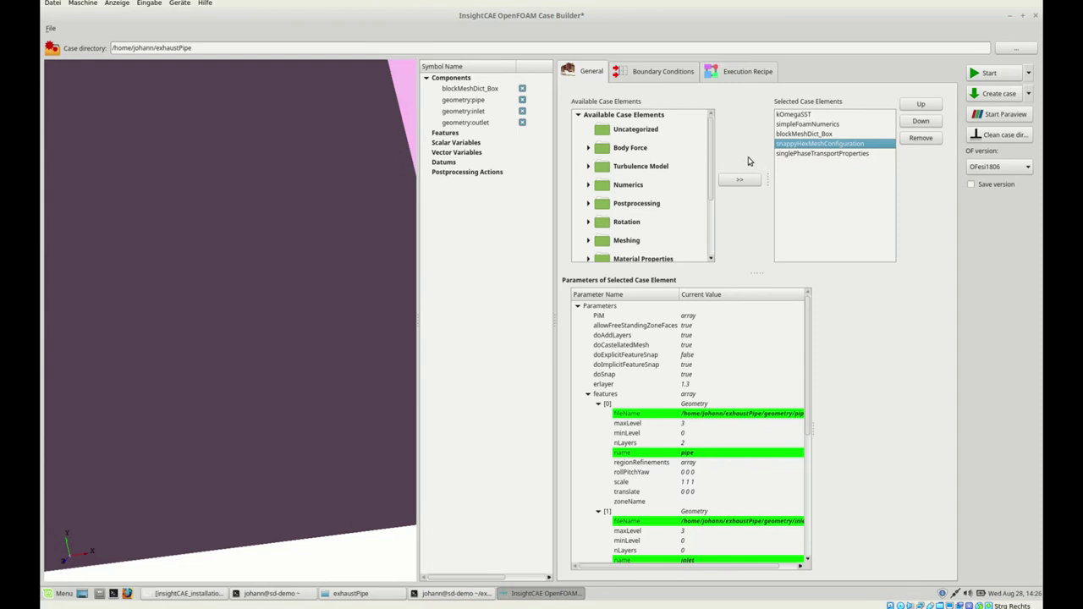
left_click(804, 134)
scroll(183, 297, "down", 4)
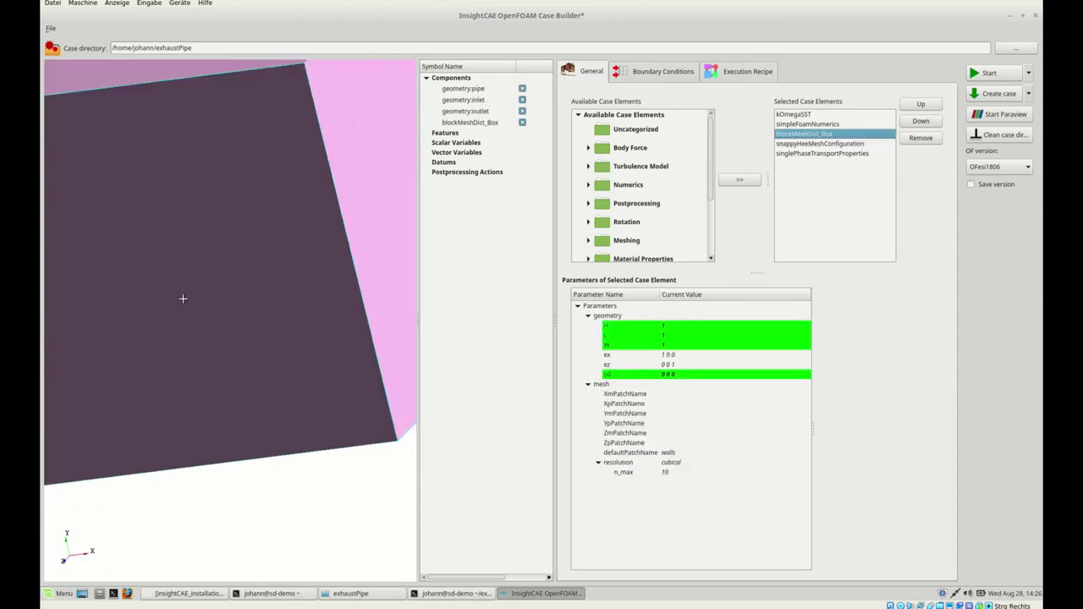
left_click(608, 326)
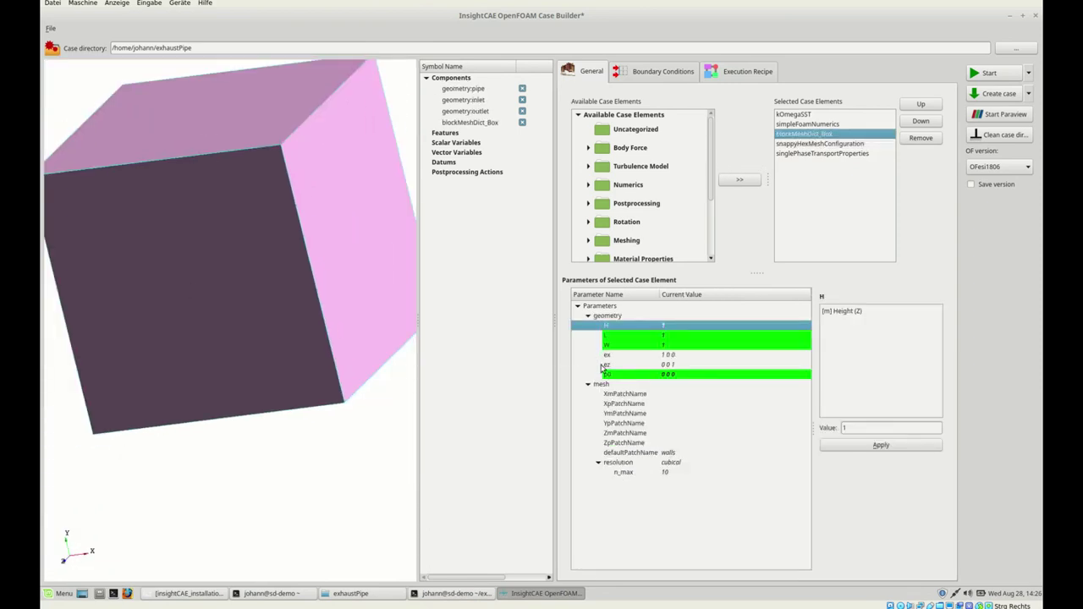
key("Tab")
key("Return")
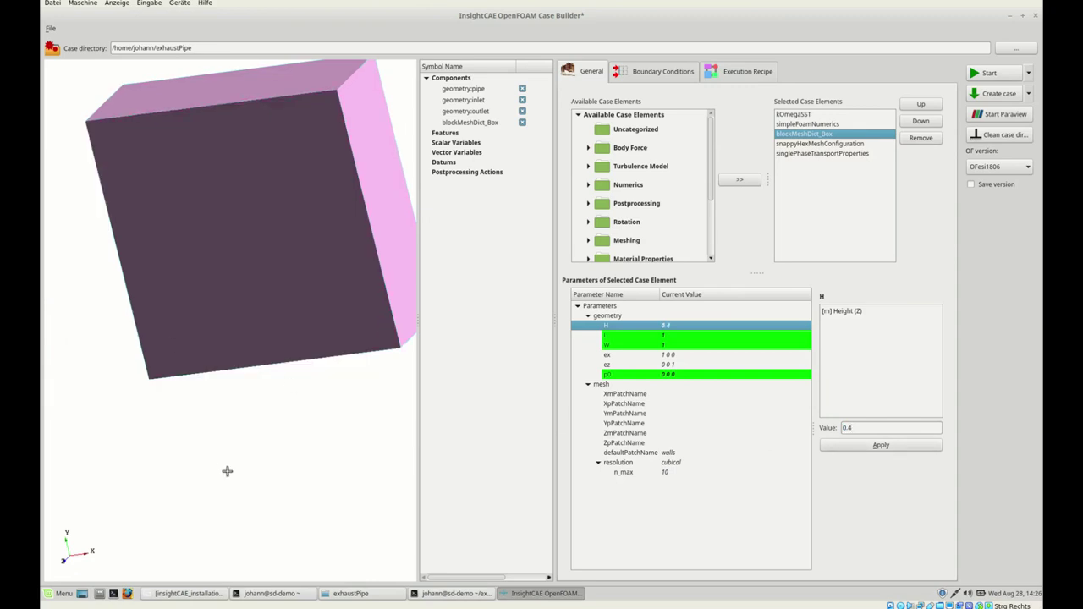
Set the length L of blockMeshDict_Box to 0.5 m
left_click_drag(273, 412, 106, 341)
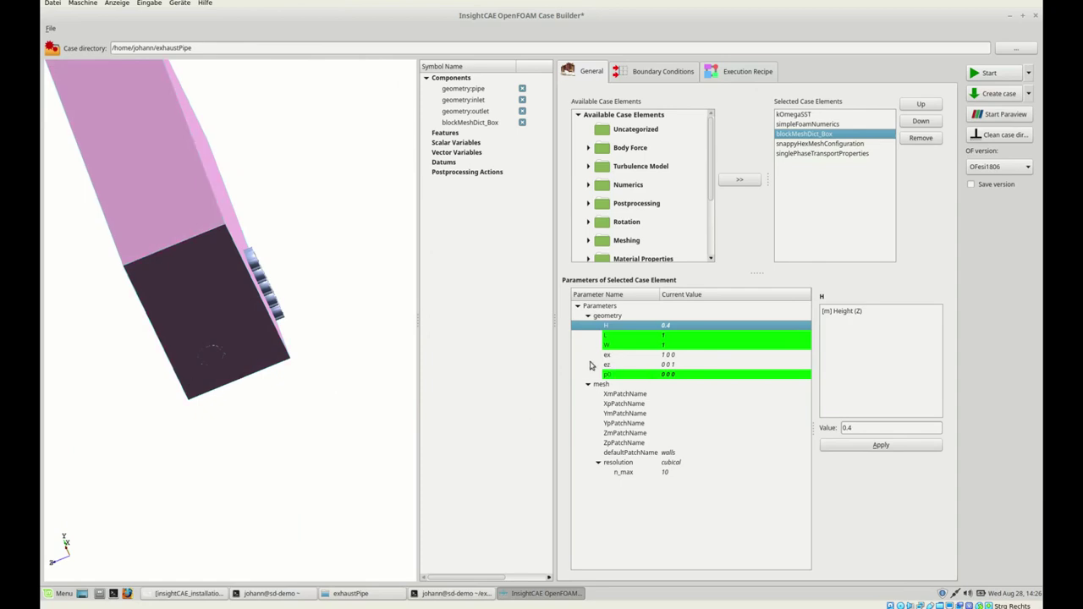
key("Down")
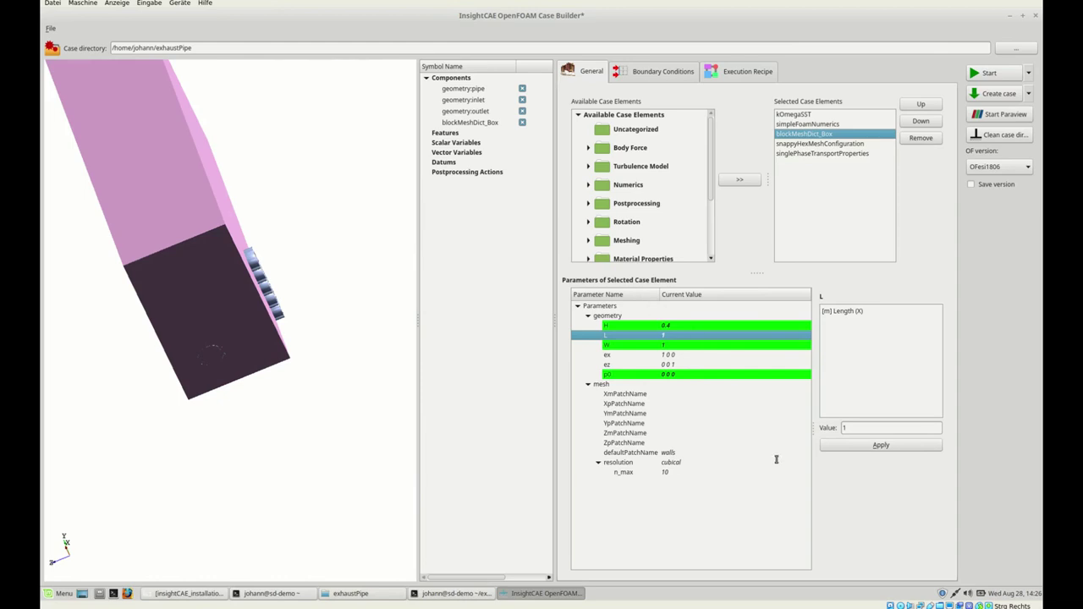
key("ctrl+a")
type("0.5")
key("Return")
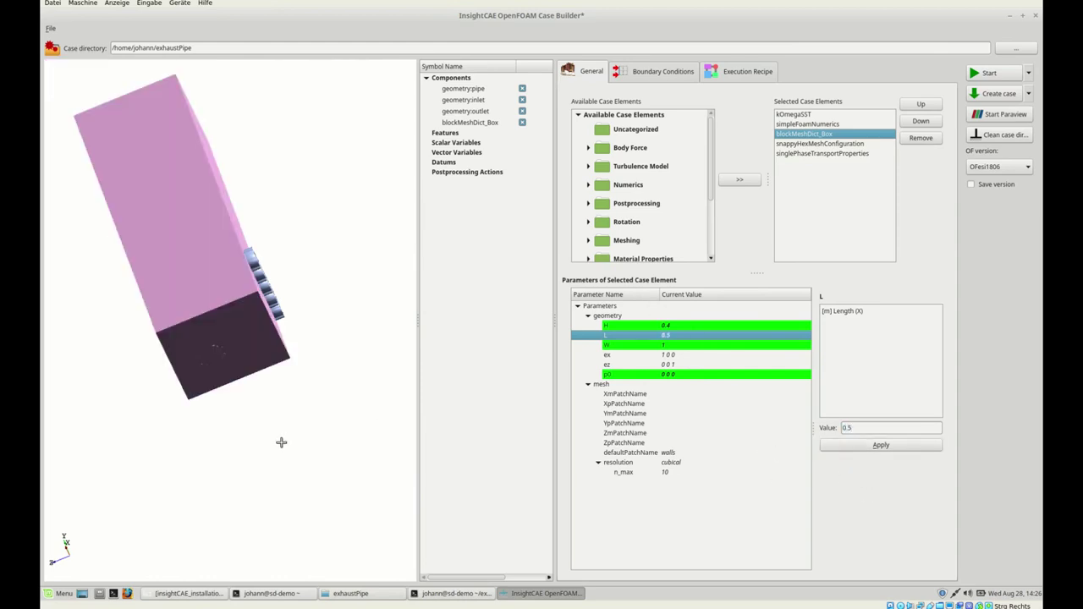
Set the width W of blockMeshDict_Box to 0.3 m
left_click_drag(263, 408, 550, 386)
left_click_drag(310, 377, 351, 379)
left_click_drag(851, 428, 758, 452)
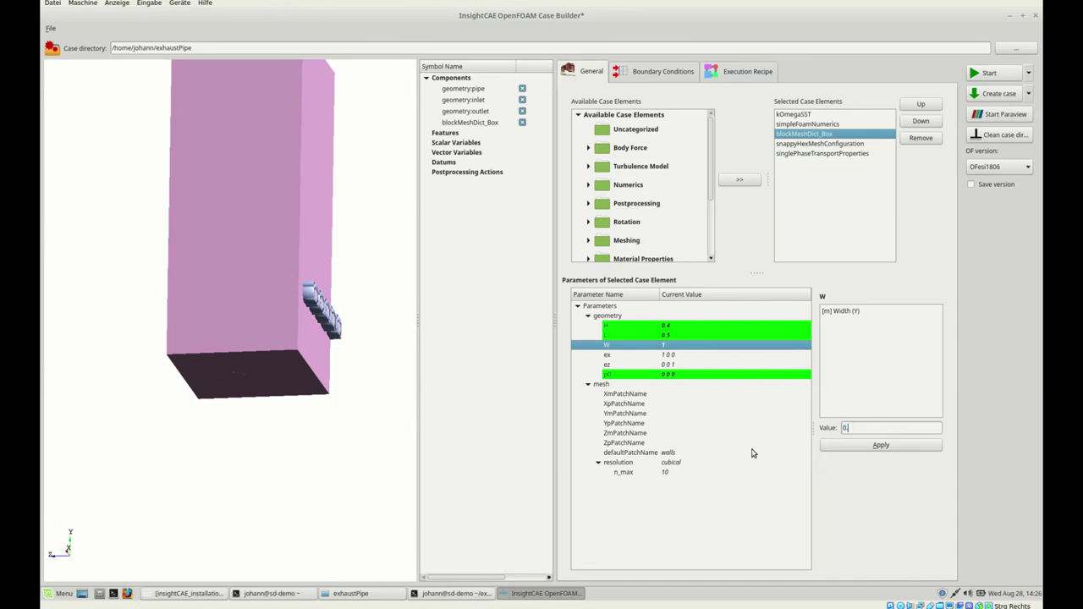
type("0.3")
key("Return")
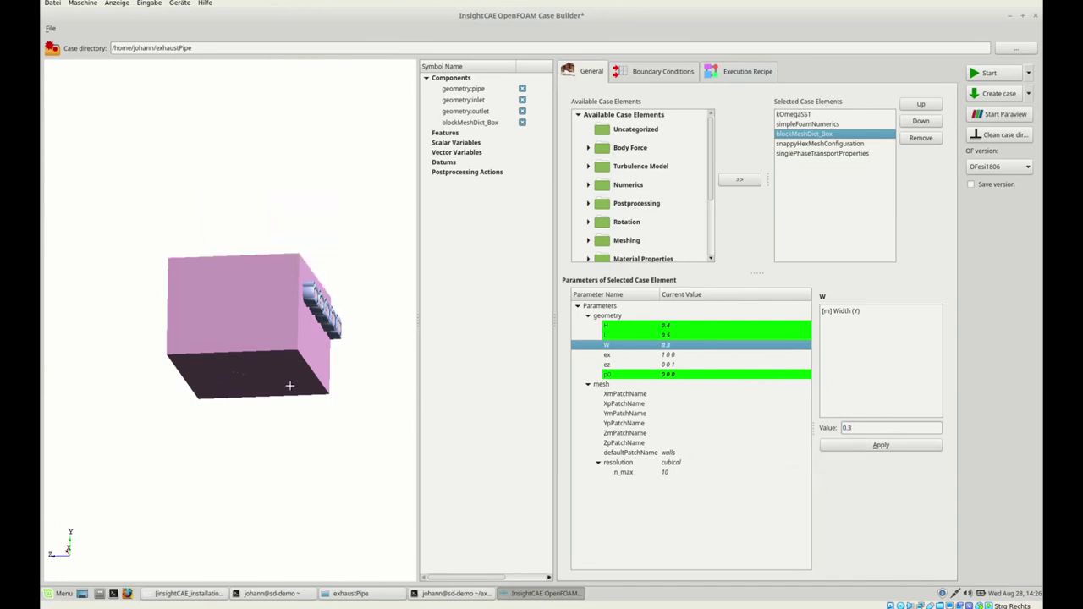
Set the lower left corner p0 of blockMeshDict_Box to 0 0 -0.05 and apply it
left_click_drag(262, 399, 275, 458)
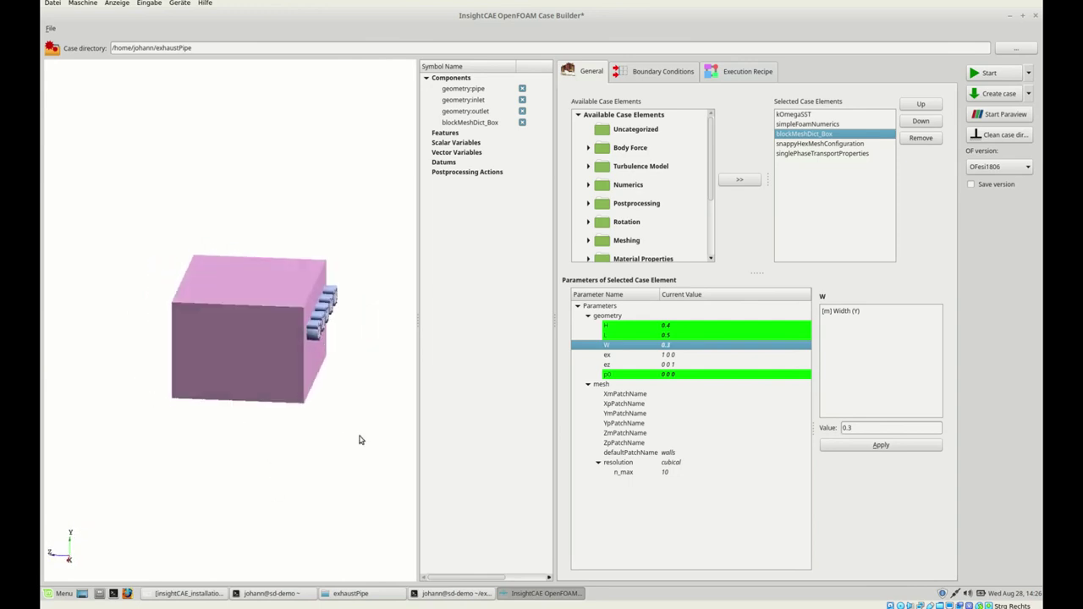
key("Down")
key("Down")
key("Down")
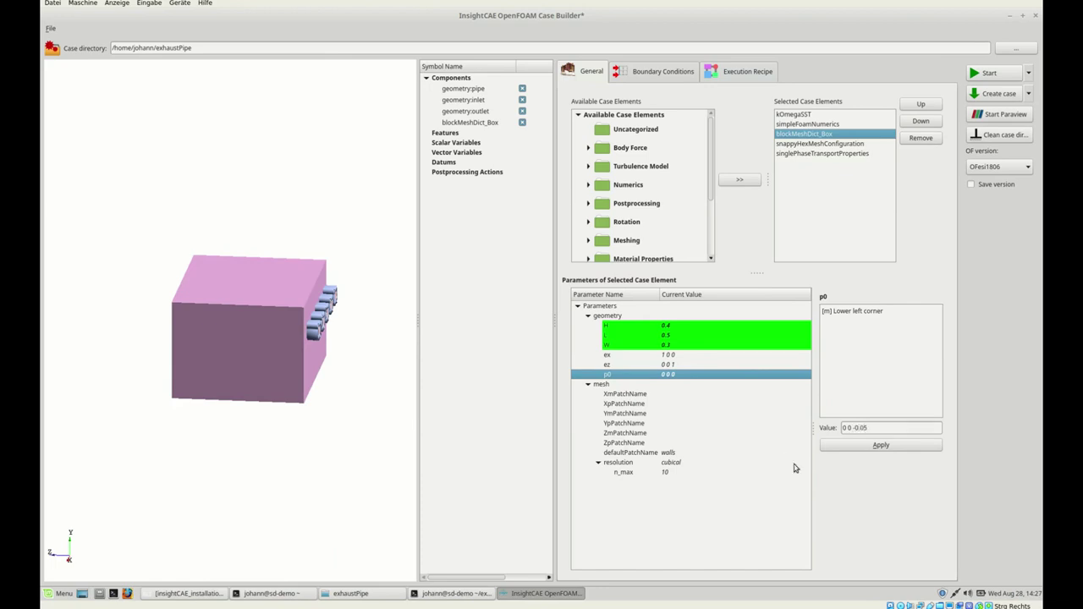
left_click(912, 445)
left_click_drag(235, 428, 79, 500)
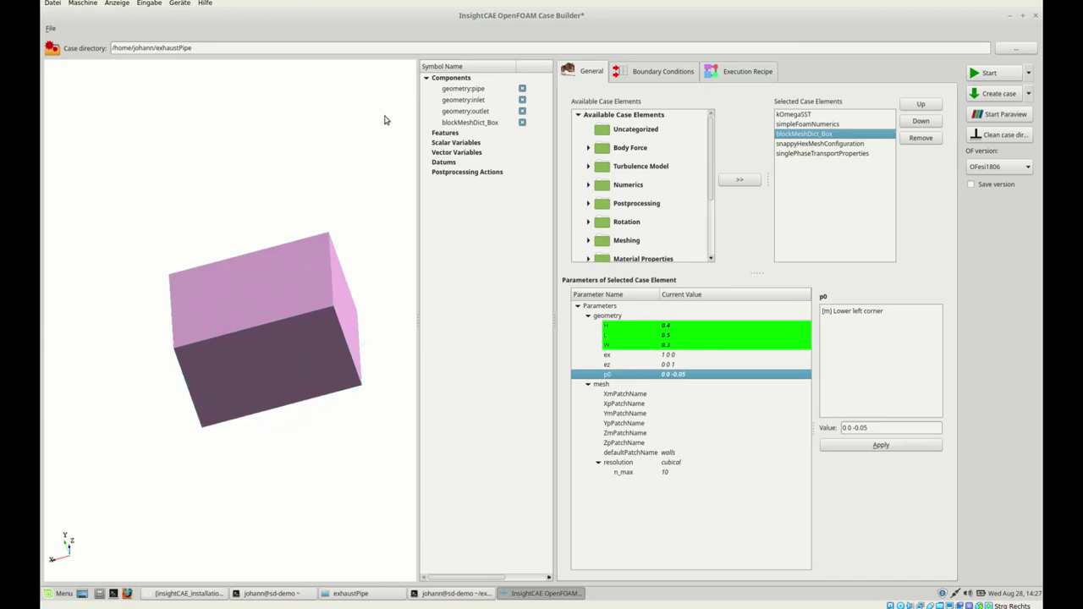
Switch the pipe geometry to wireframe display and rotate the view to check the box
right_click(462, 88)
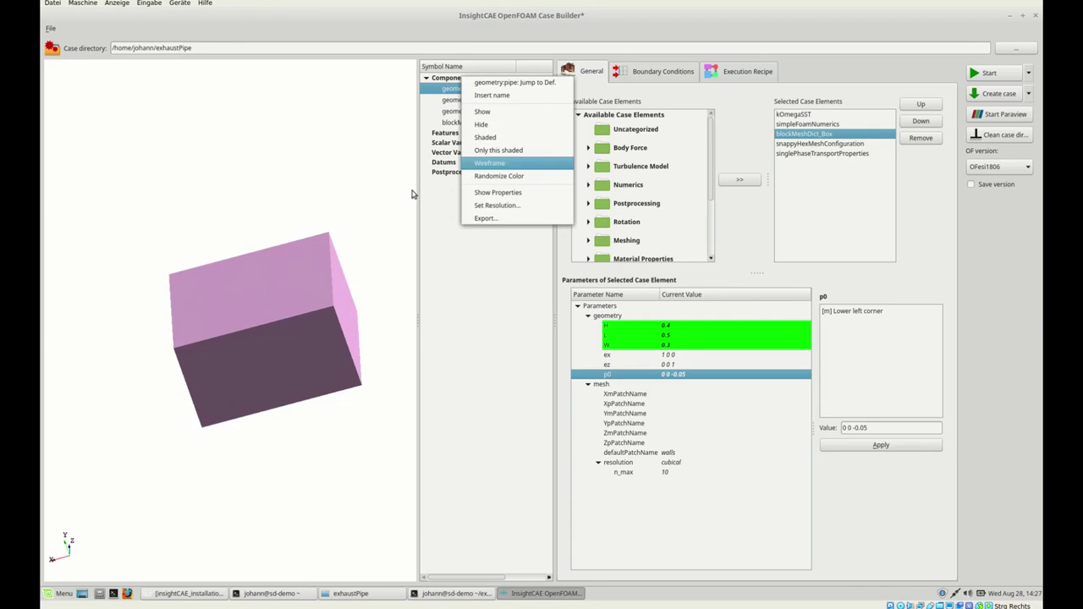
key("Return")
left_click_drag(290, 262, 302, 225)
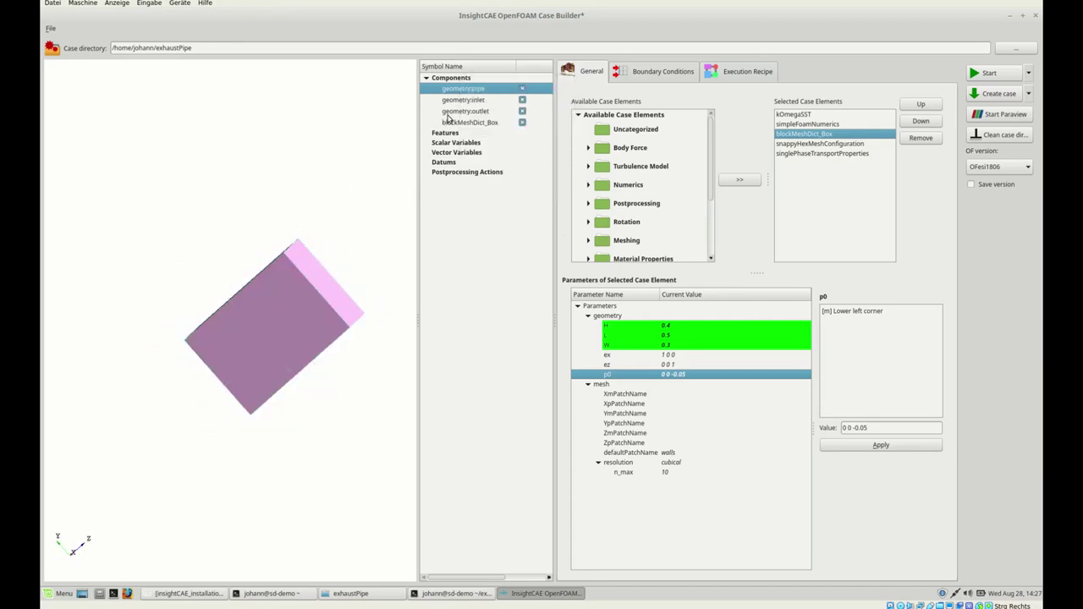
left_click_drag(262, 269, 414, 257)
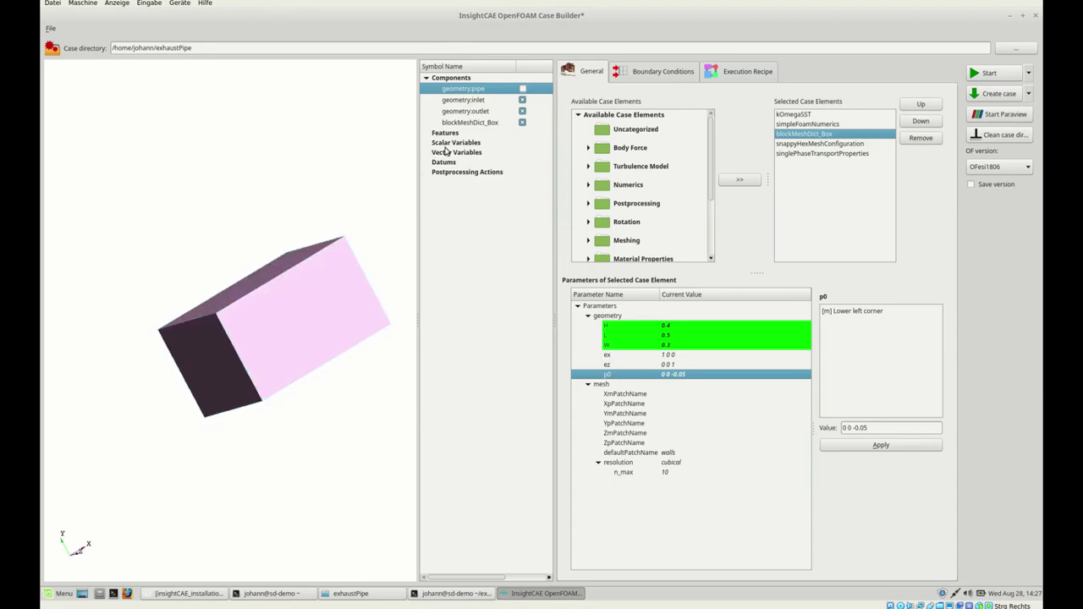
Hide blockMeshDict_Box and return the pipe geometry to shaded display
key("space")
scroll(186, 324, "up", 3)
left_click_drag(186, 327, 142, 364)
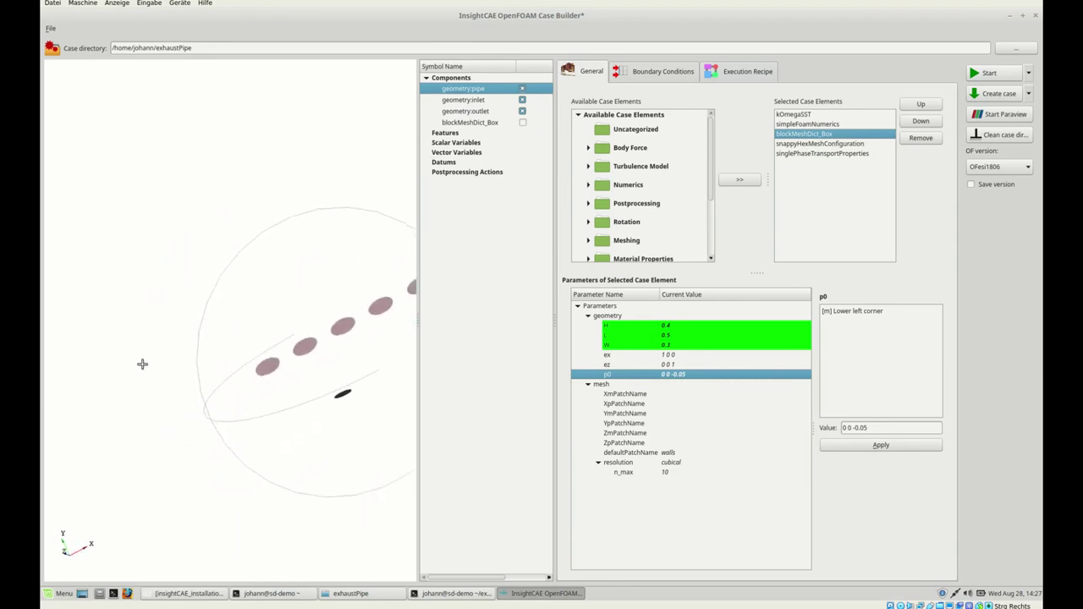
scroll(142, 364, "down", 3)
key("shift+F10")
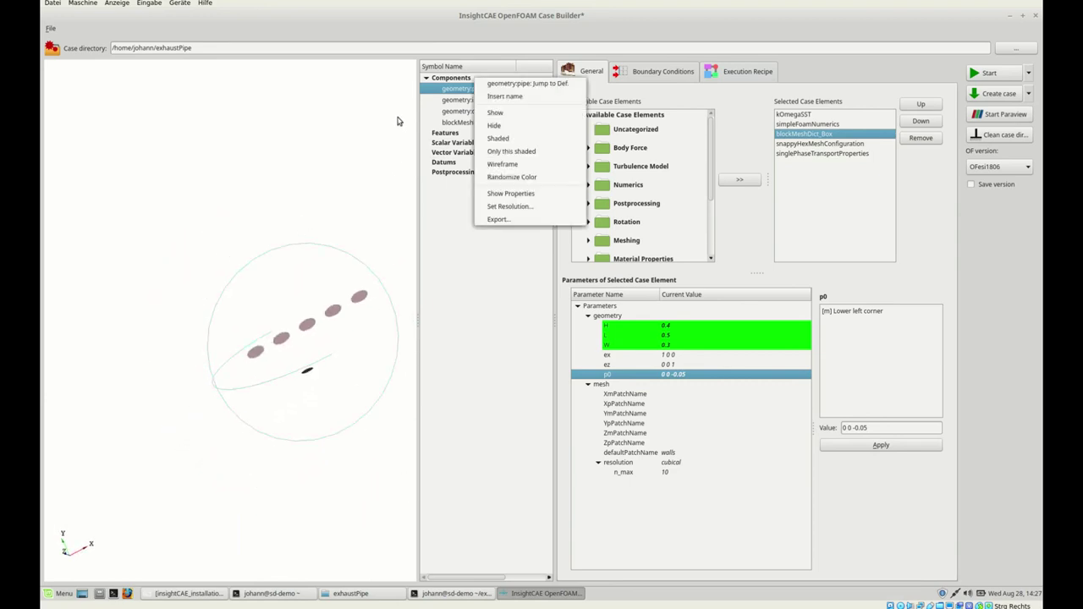
key("Down")
key("Down")
key("Down")
key("Down")
key("Down")
key("Return")
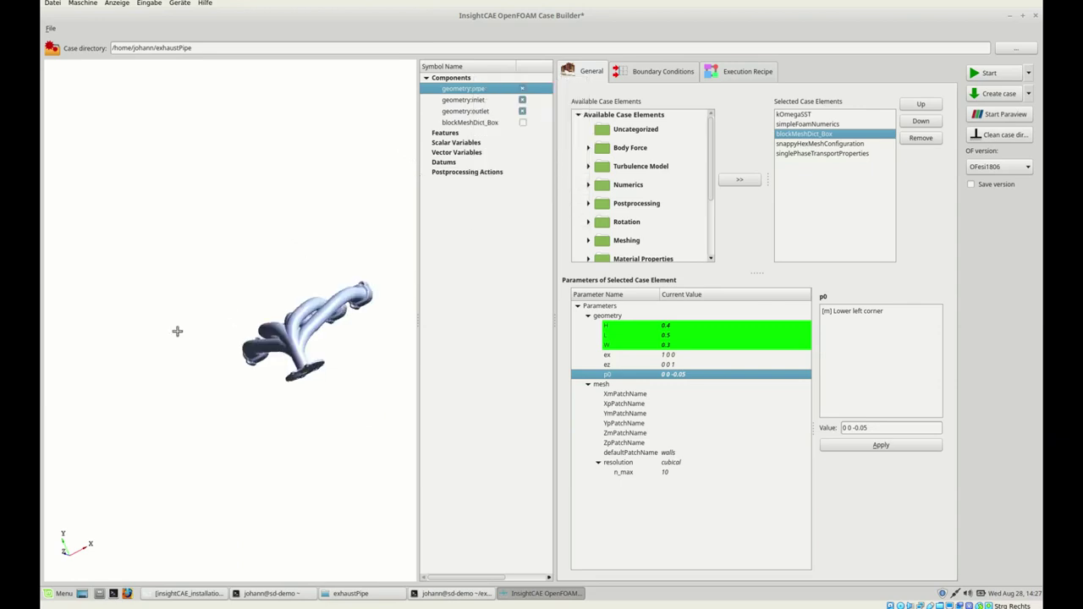
Show blockMeshDict_Box in wireframe display and check that it encloses the exhaust pipe
left_click_drag(79, 272, 98, 269)
key("Down")
key("Down")
key("Down")
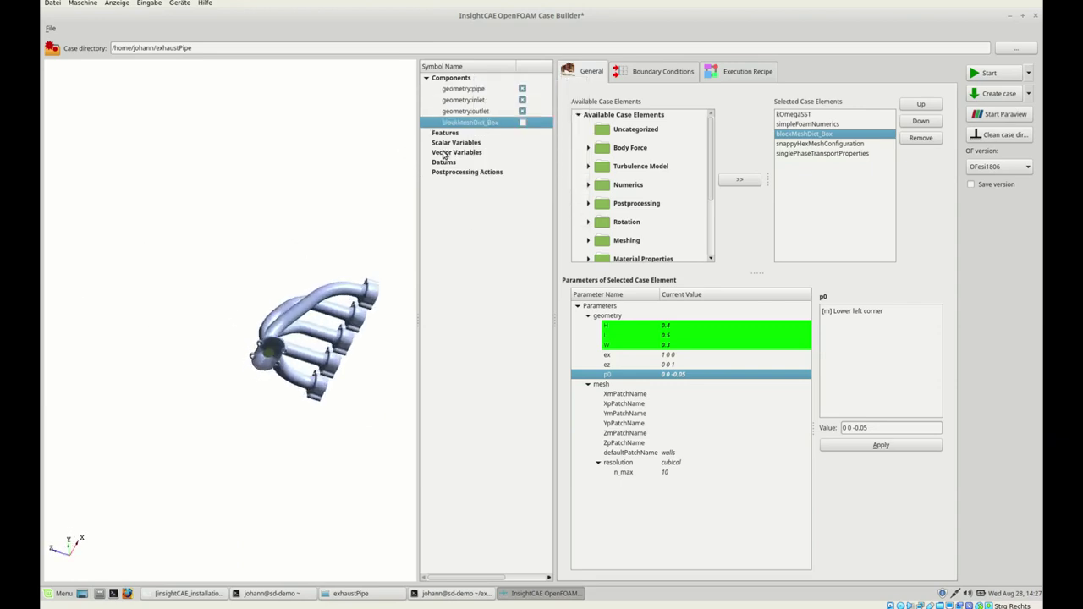
key("Menu")
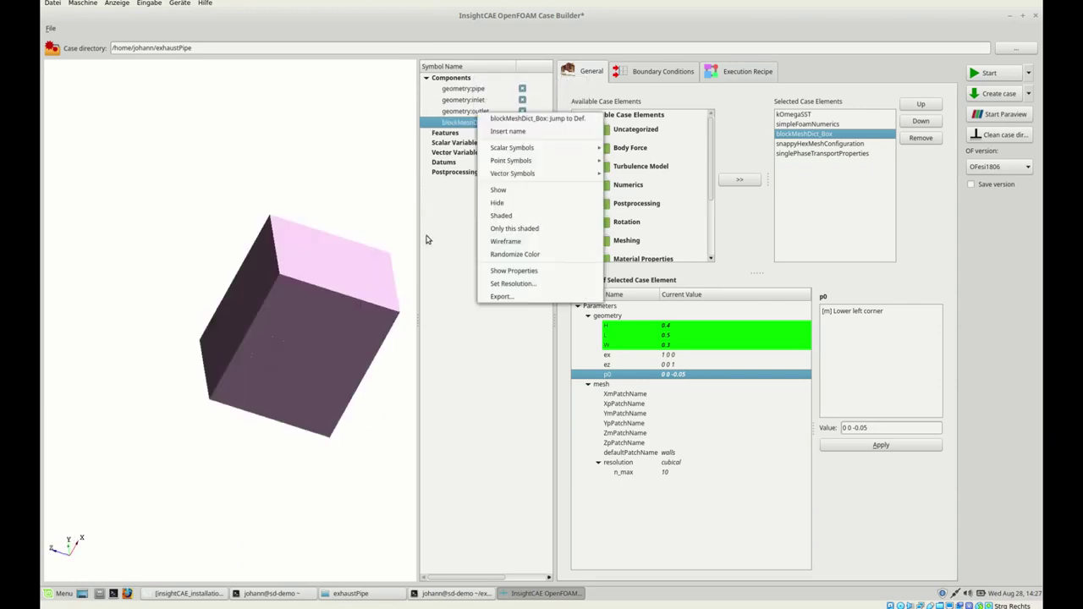
left_click_drag(279, 320, 128, 341)
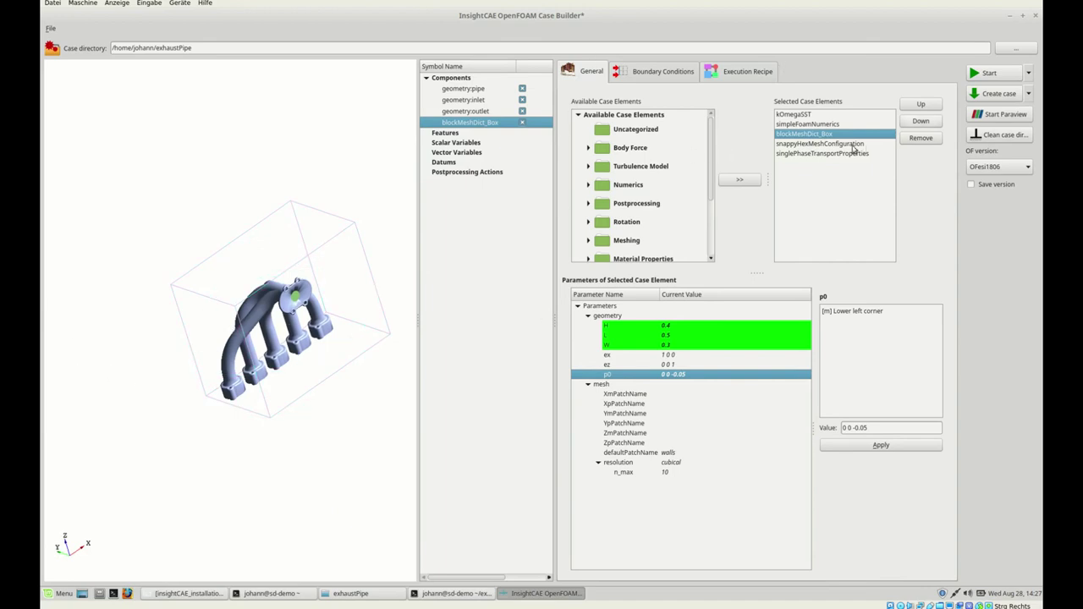
Add a new point entry to the PiM array of snappyHexMeshConfiguration and open it for editing
key("Down")
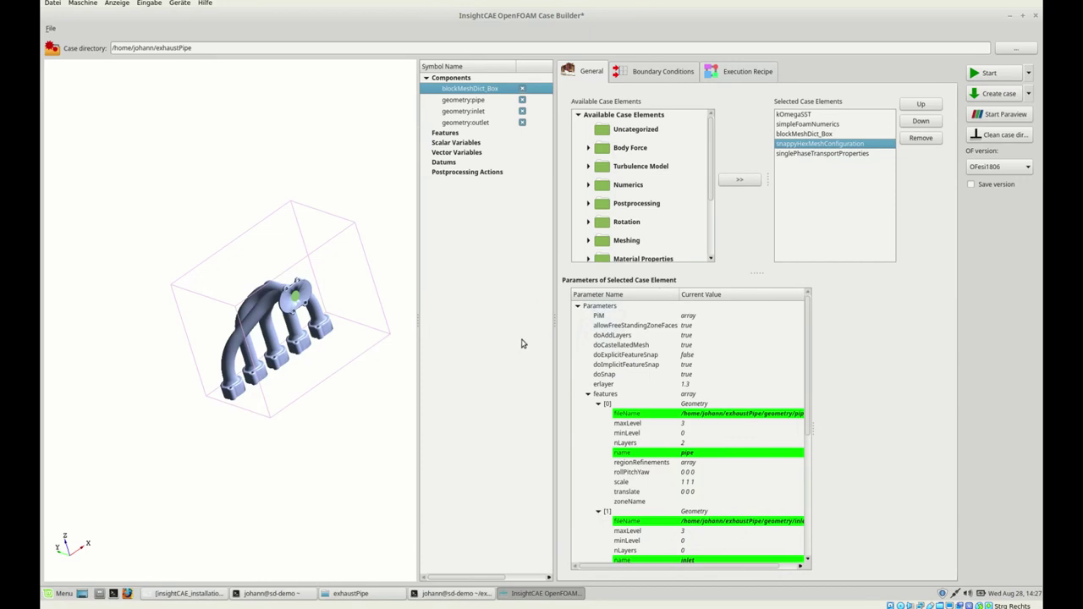
key("Down")
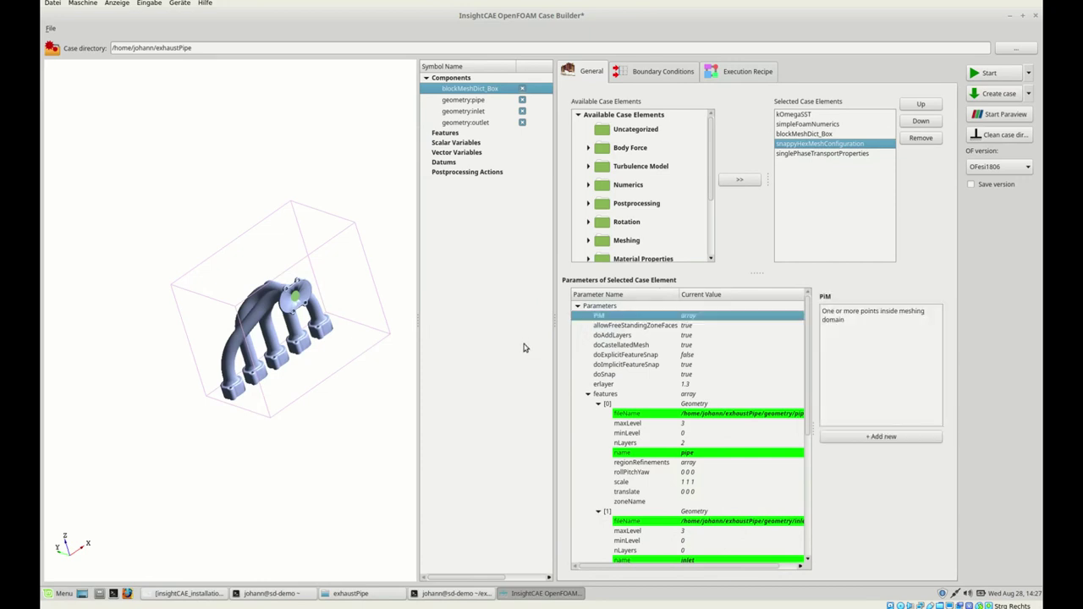
left_click(875, 437)
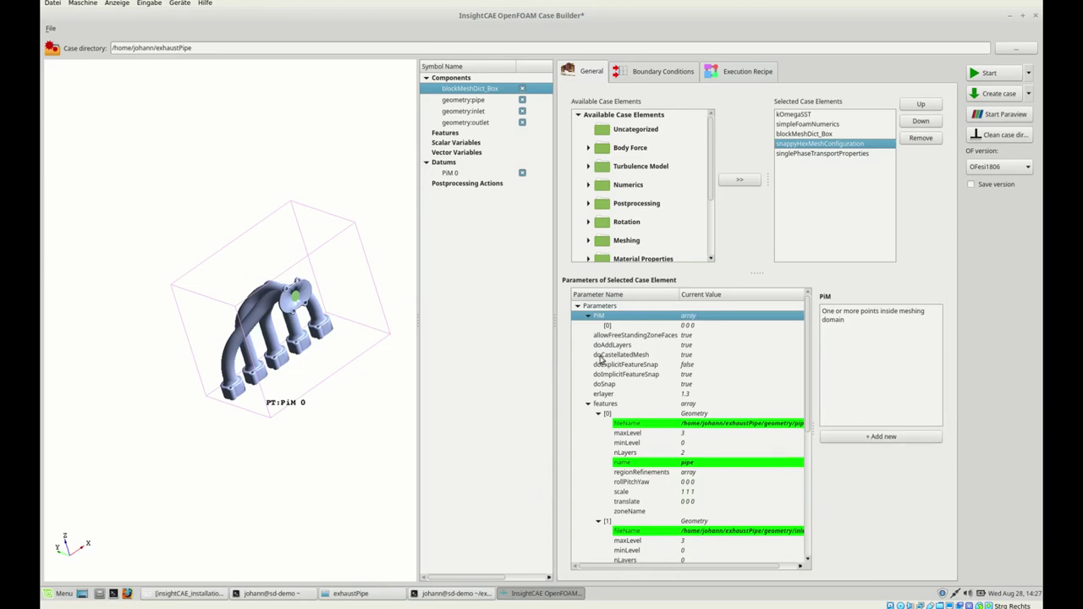
key("Down")
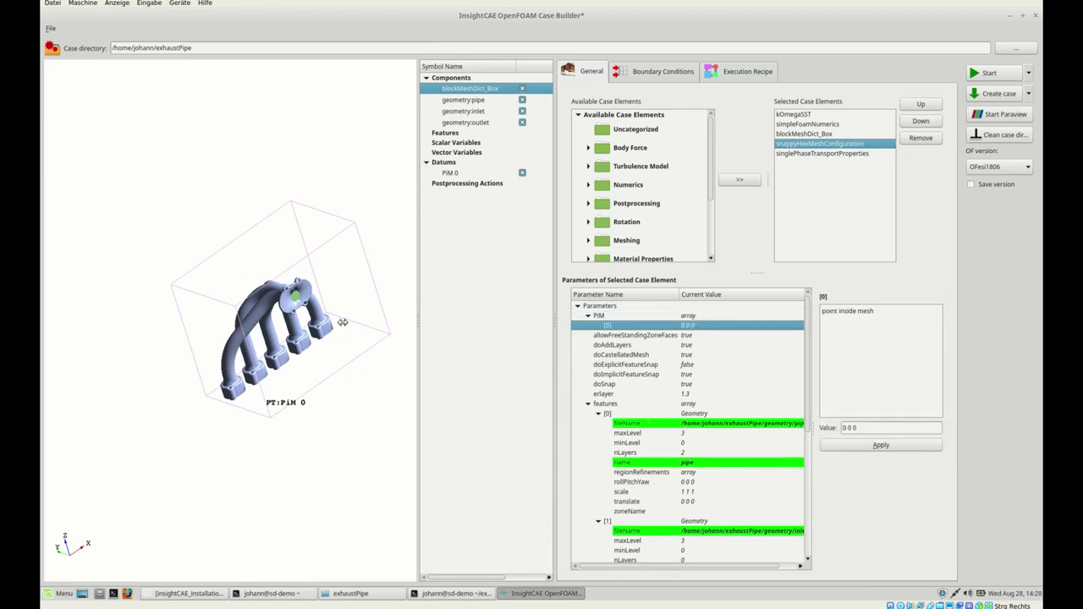
scroll(169, 362, "up", 3)
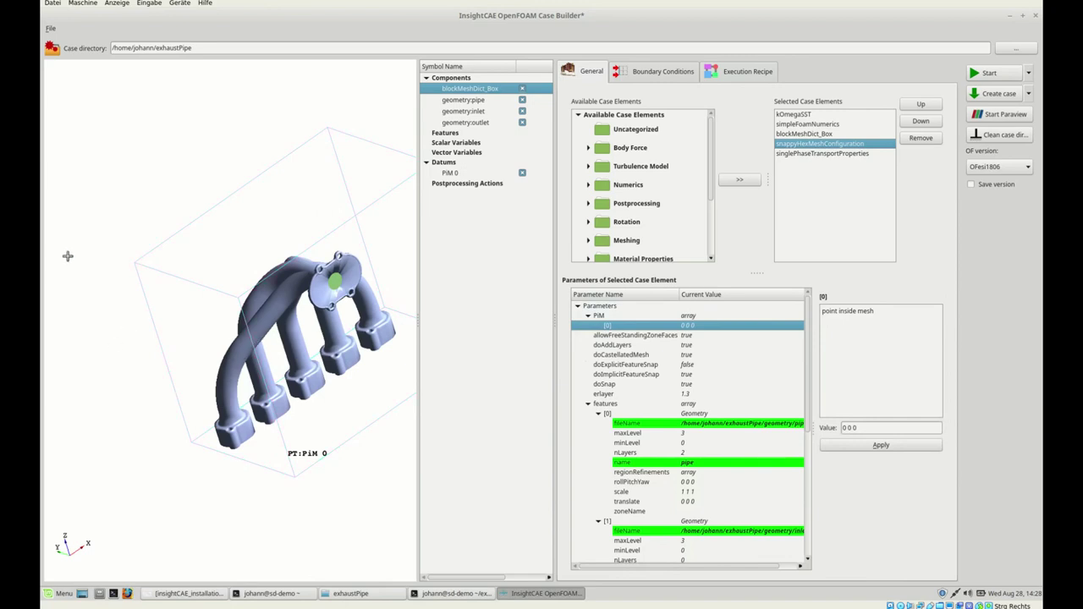
left_click_drag(72, 245, 84, 283)
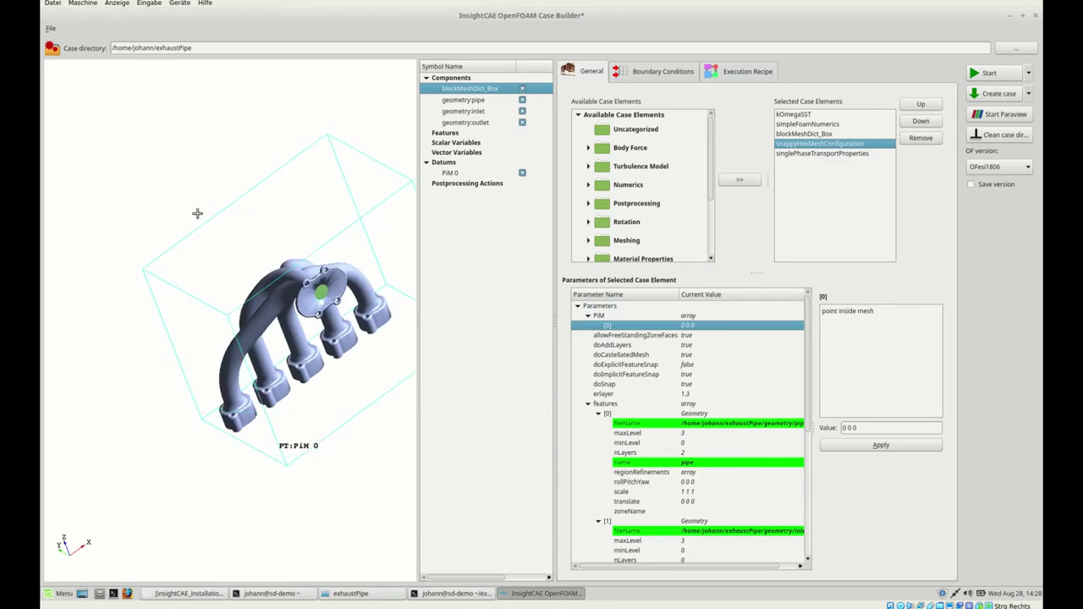
Display the solid properties of the inlet geometry and view its dimensions around the pipe
key("Down")
key("Down")
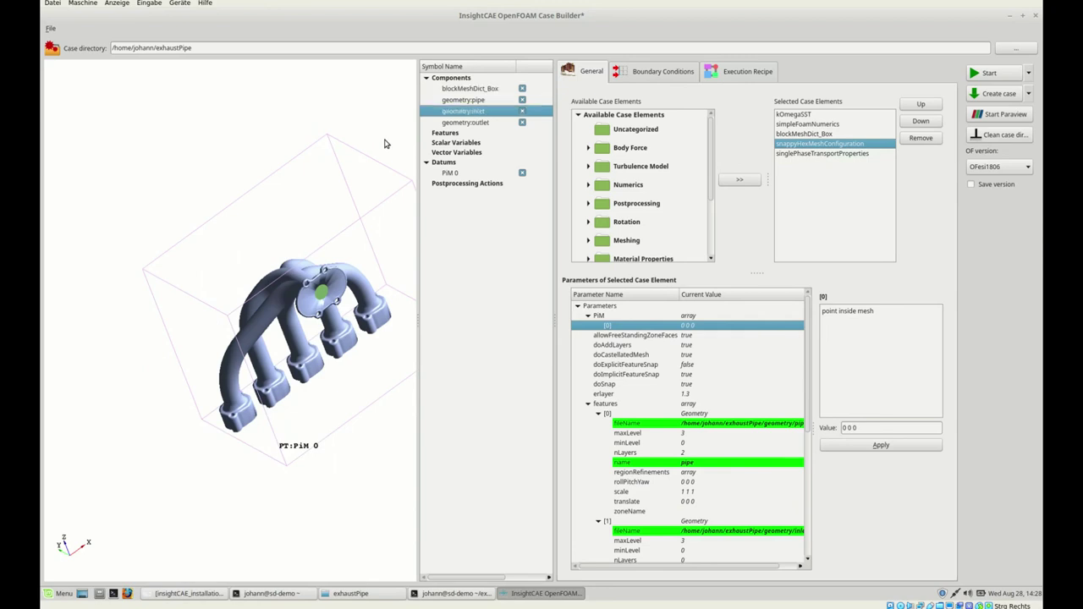
key("Menu")
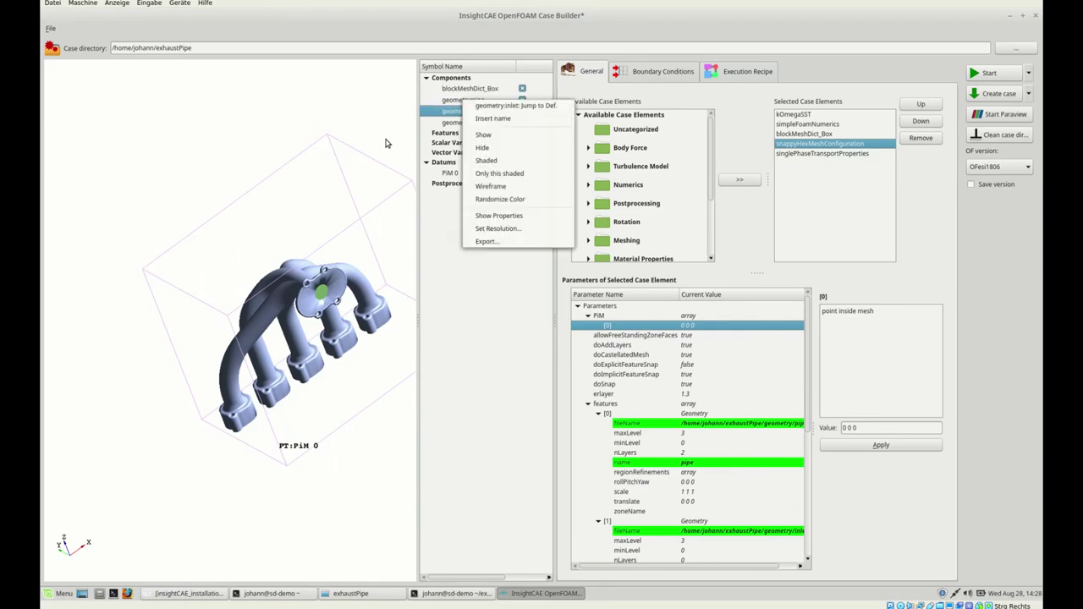
key("Up")
key("Up")
key("Up")
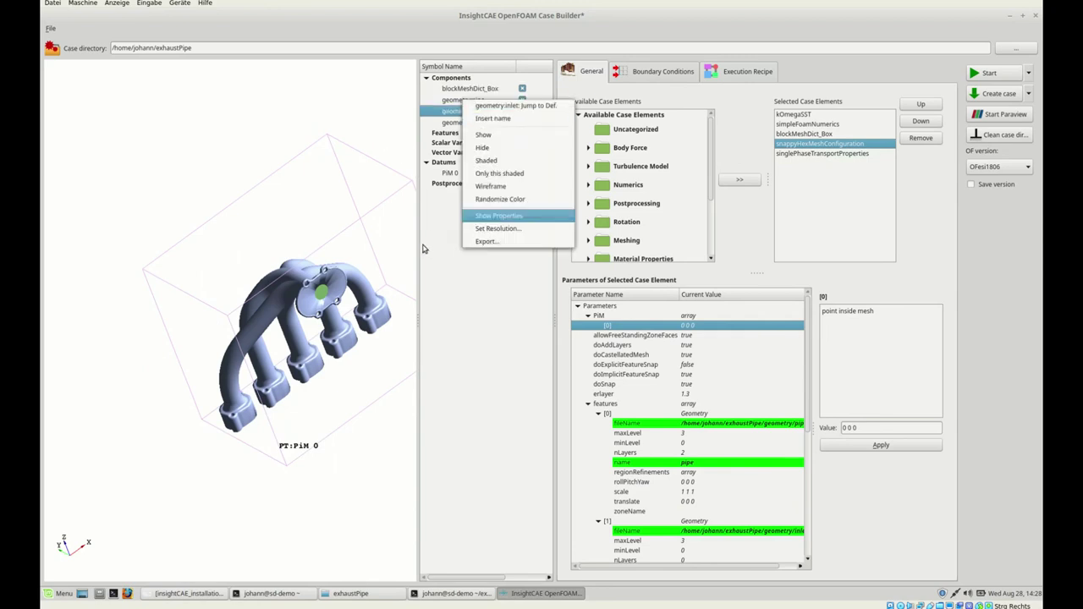
key("Return")
left_click_drag(183, 288, 338, 309)
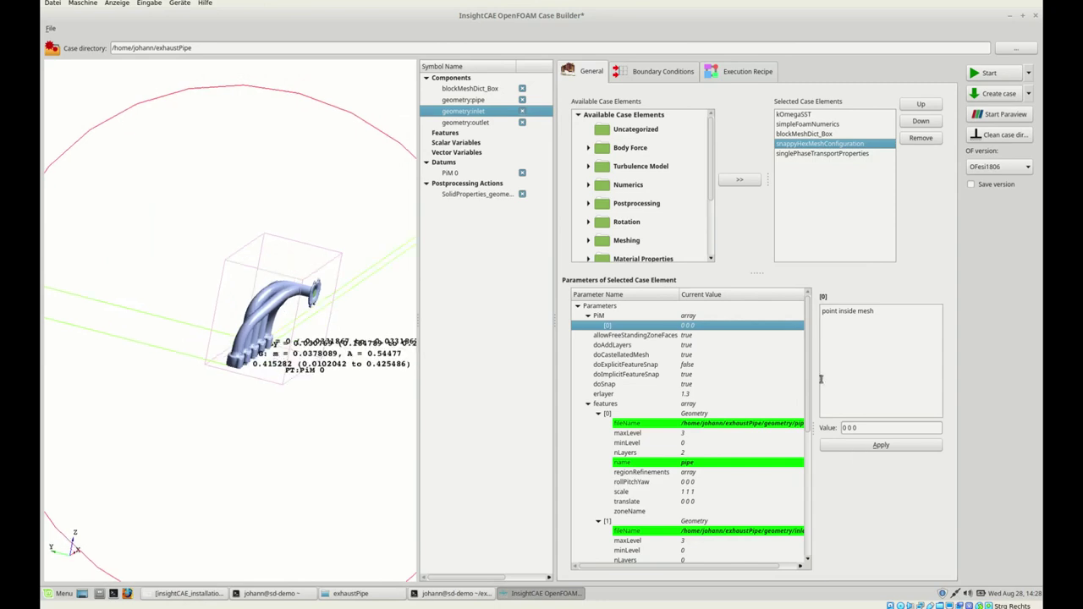
left_click_drag(213, 343, 177, 371)
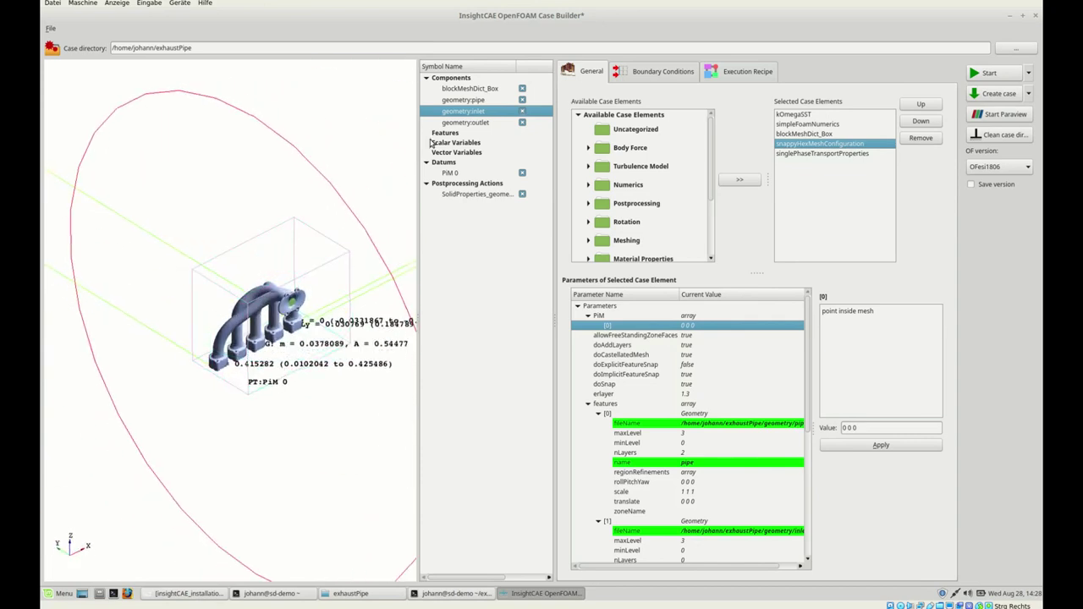
Display the solid properties of the outlet geometry and hide those of the inlet
right_click(475, 122)
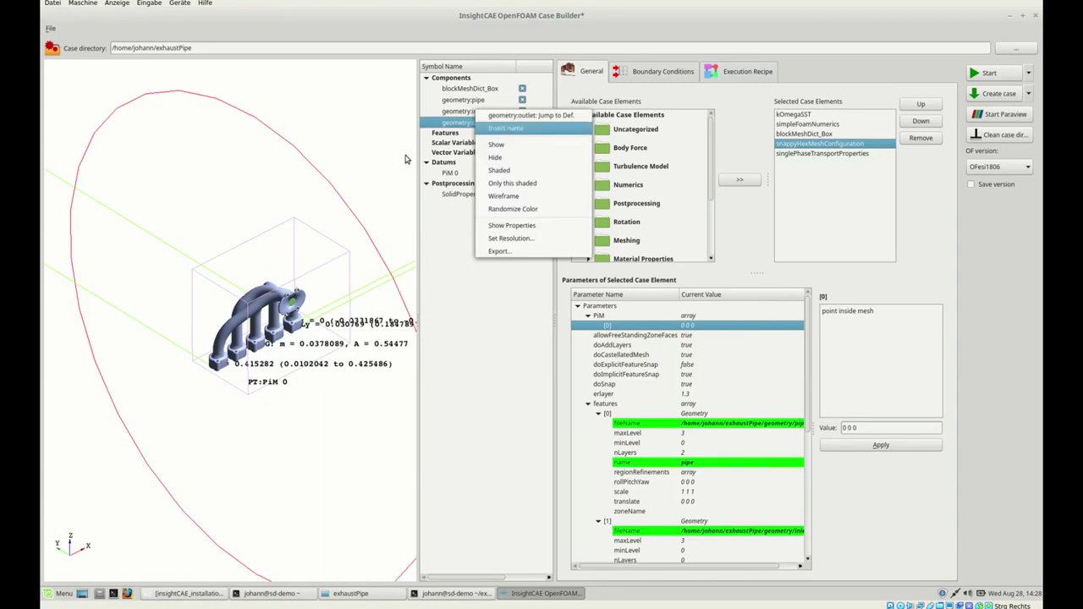
key("Down")
key("Down")
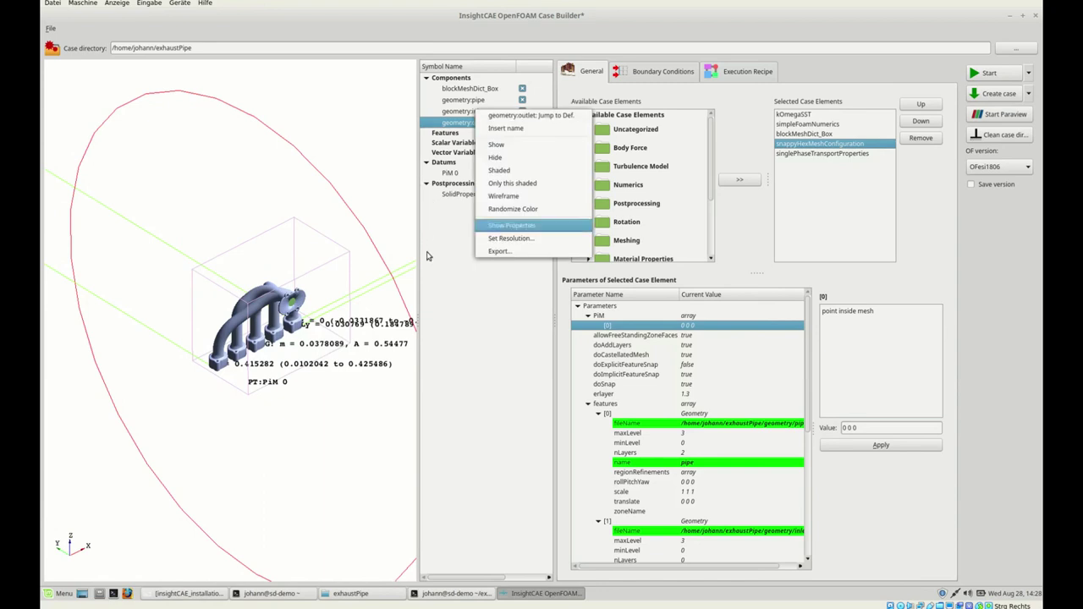
key("Return")
left_click(522, 194)
Zoom in on the outlet, hide the pipe geometry and read the outlet's coordinate ranges
scroll(204, 309, "up", 3)
scroll(203, 296, "up", 2)
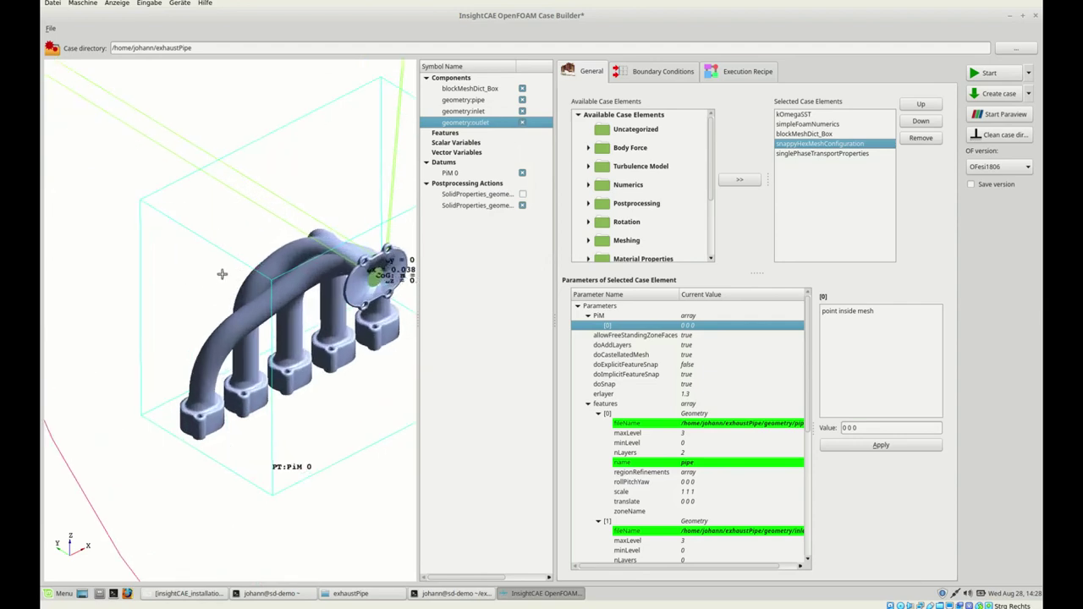
scroll(224, 272, "up", 3)
mouse_move(246, 290)
left_mouse_down()
mouse_move(59, 311)
mouse_move(167, 309)
left_mouse_up()
scroll(167, 309, "up", 2)
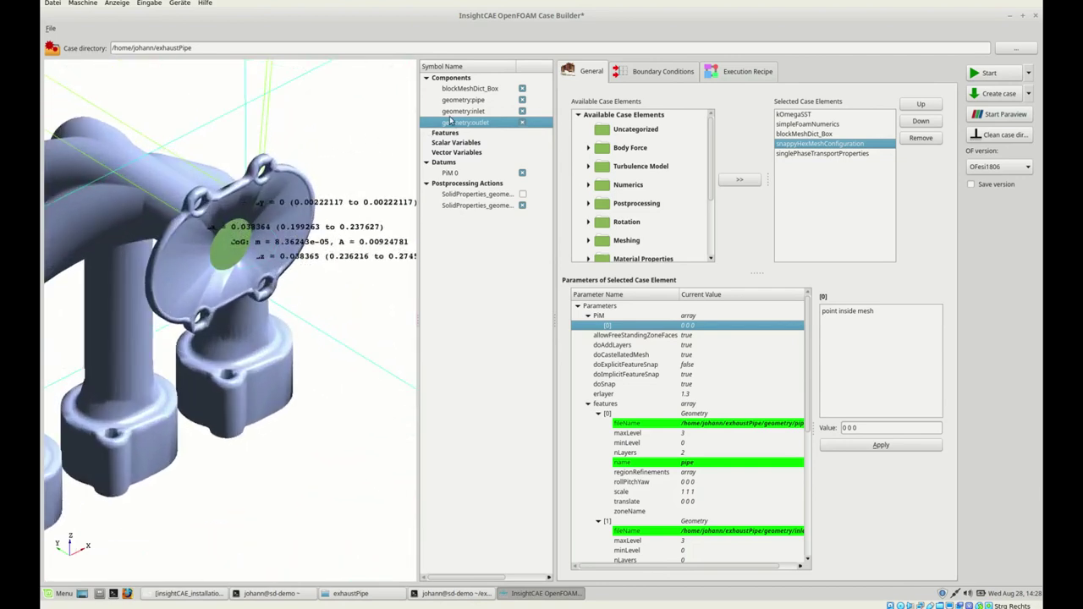
left_click(522, 100)
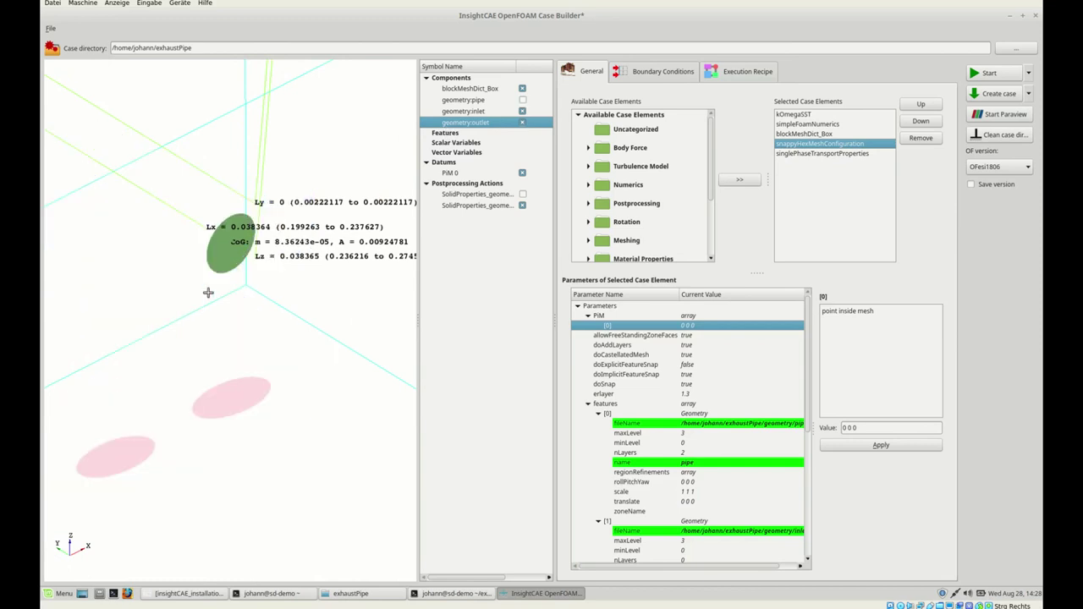
left_click_drag(204, 275, 200, 273)
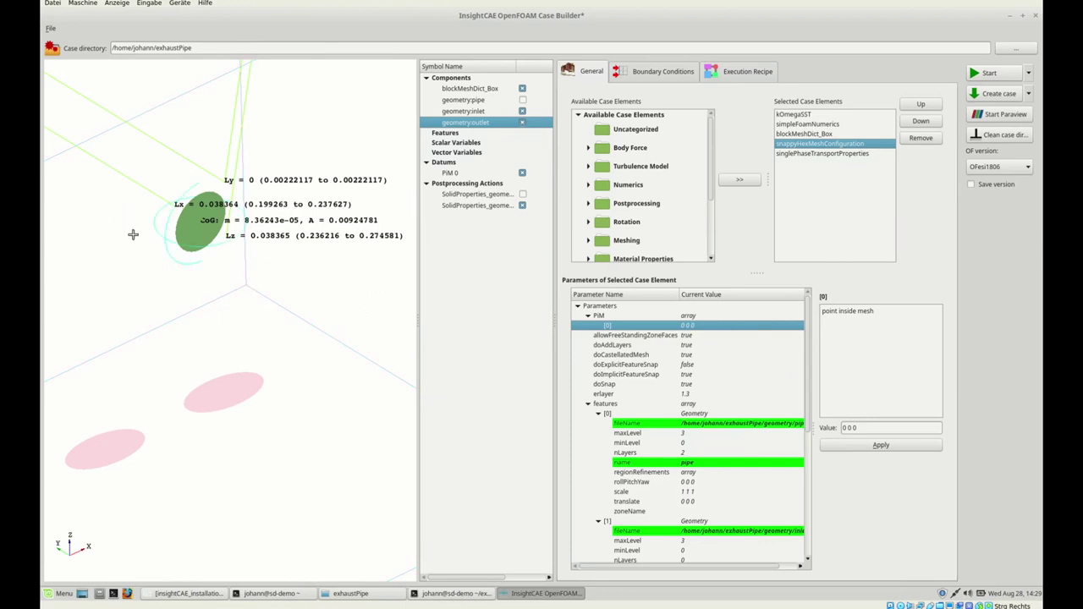
scroll(145, 232, "down", 1)
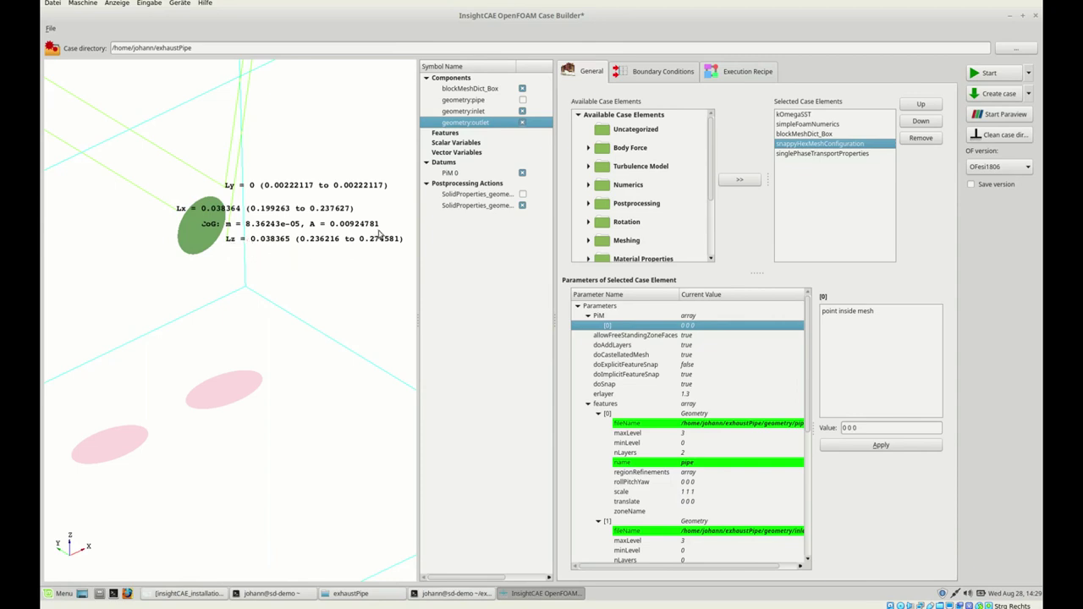
Set the PiM point inside the mesh to 0.21 0.025 0.25 and apply it
left_click_drag(783, 458, 768, 455)
type("0.21")
key("Return")
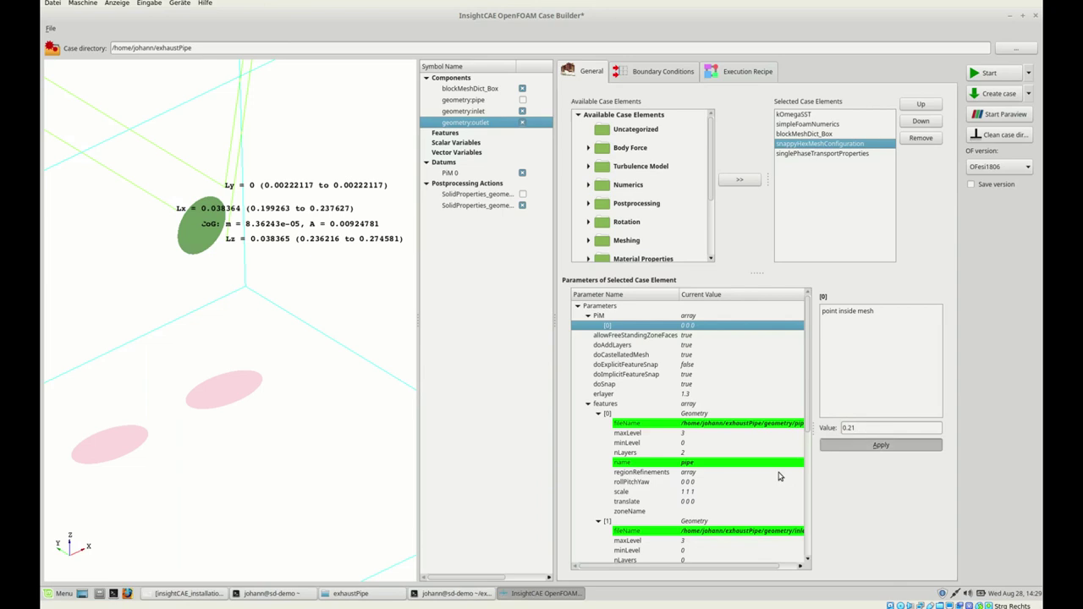
key("Return")
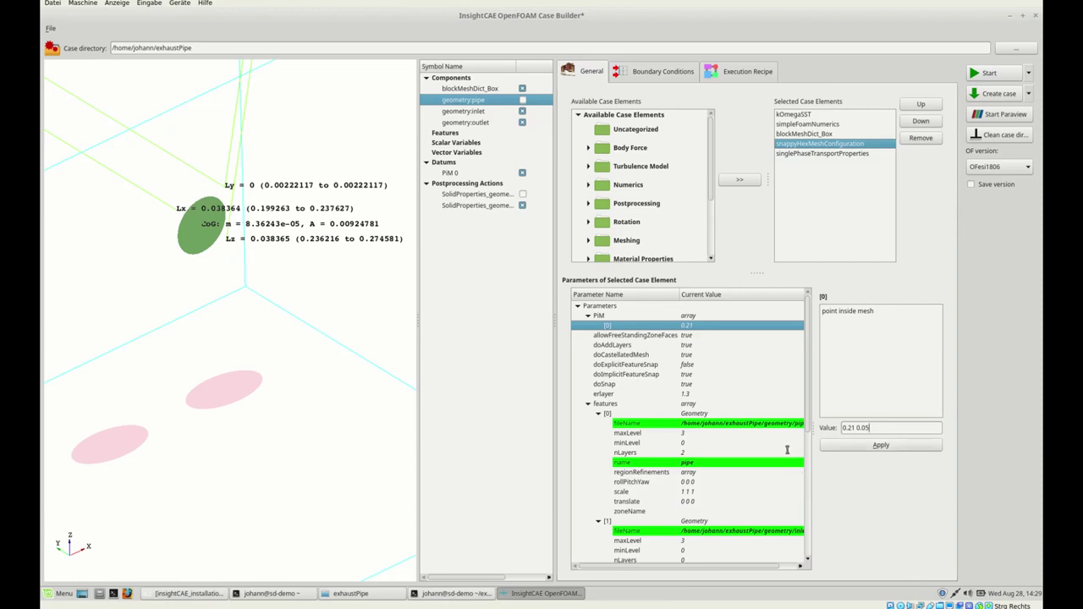
type("25 0.25")
key("Return")
Inspect the PiM 0 point near the outlet, then show the pipe geometry again and hide the outlet's solid properties
left_click_drag(62, 312, 39, 305)
scroll(113, 319, "down", 2)
scroll(158, 316, "up", 5)
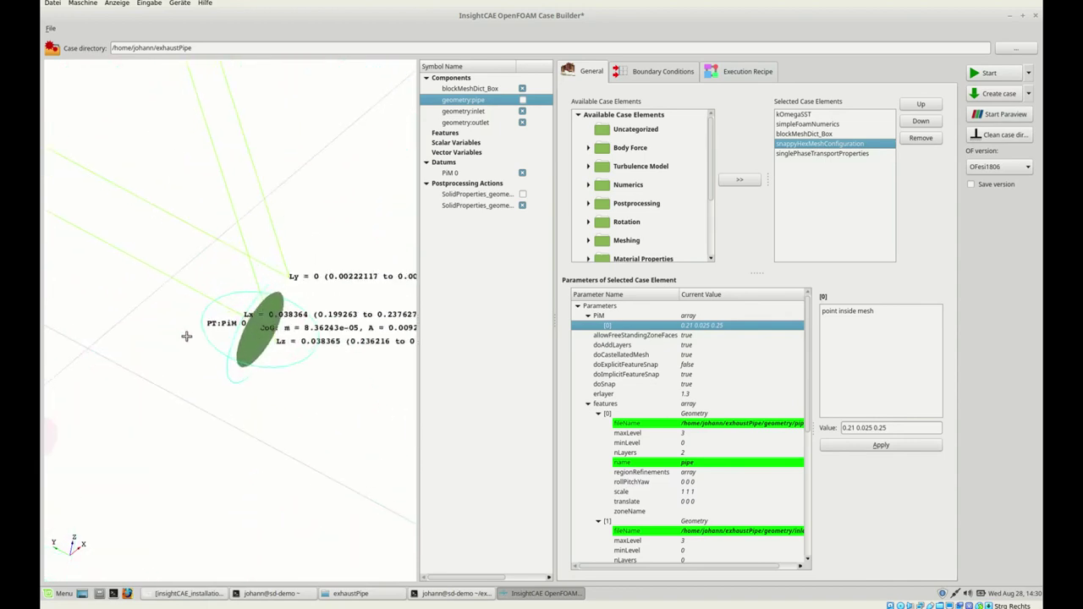
scroll(200, 344, "up", 2)
scroll(164, 338, "down", 3)
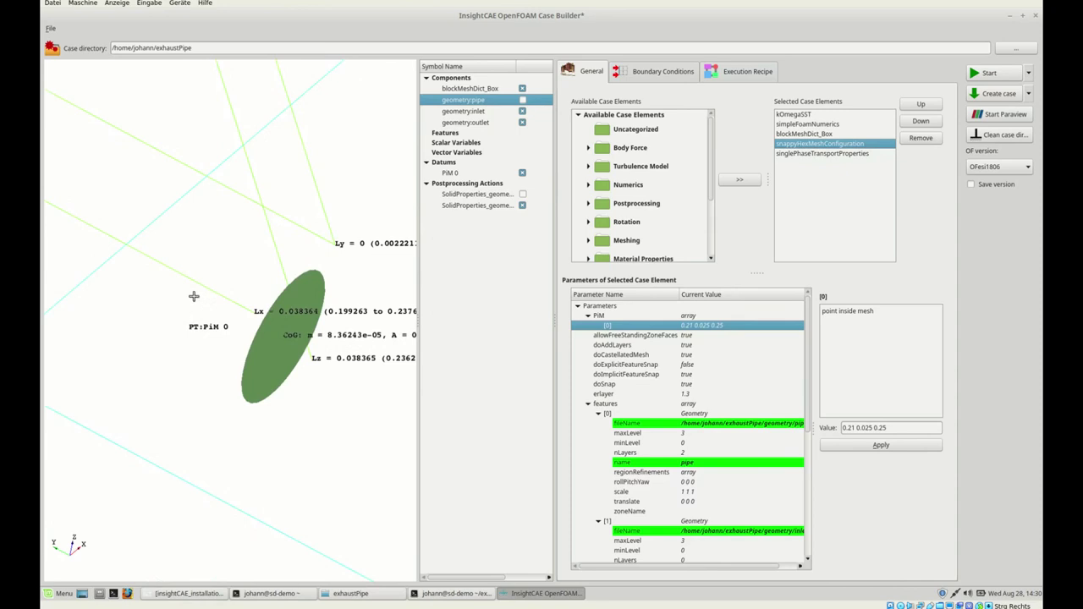
key("space")
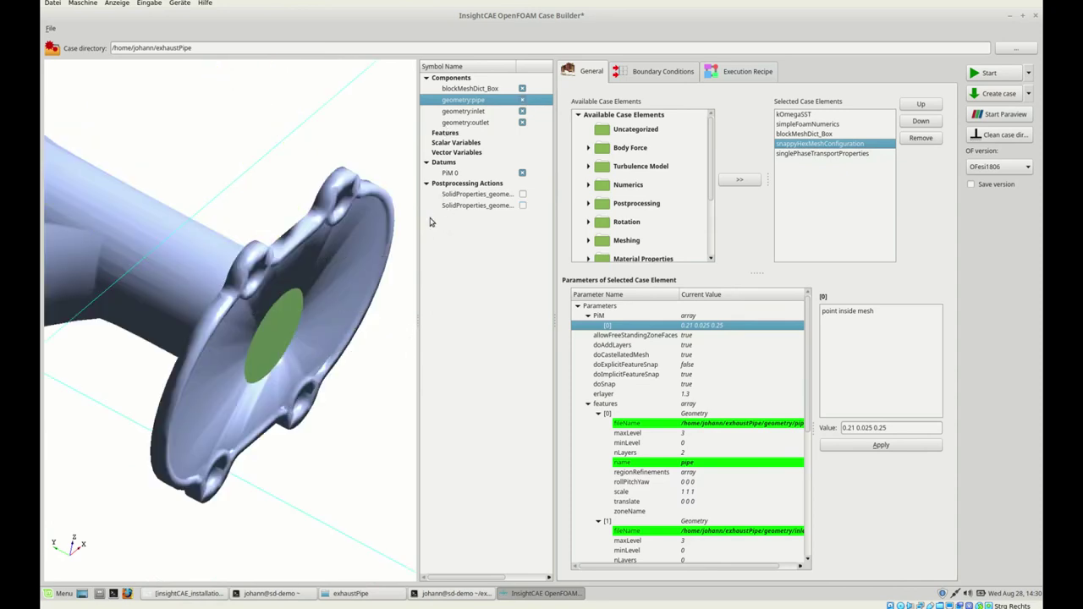
Examine where the PiM 0 point lies relative to the pipe, its outlet flange and the background mesh box
scroll(131, 305, "down", 3)
scroll(131, 305, "down", 3)
left_click_drag(176, 418, 70, 357)
scroll(113, 318, "up", 2)
scroll(112, 318, "down", 2)
left_click_drag(102, 242, 120, 277)
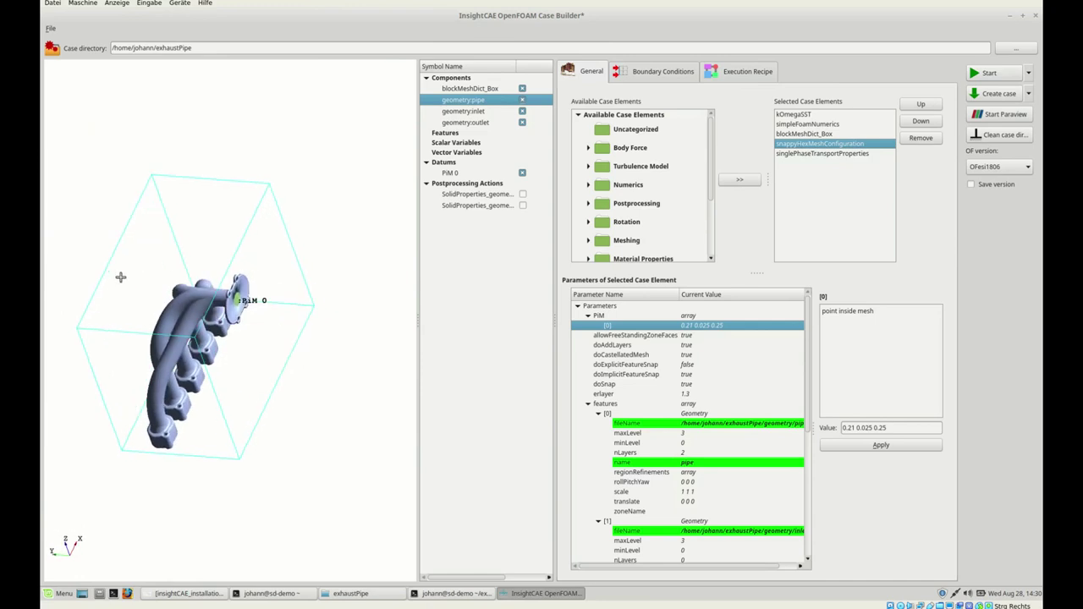
scroll(115, 325, "up", 4)
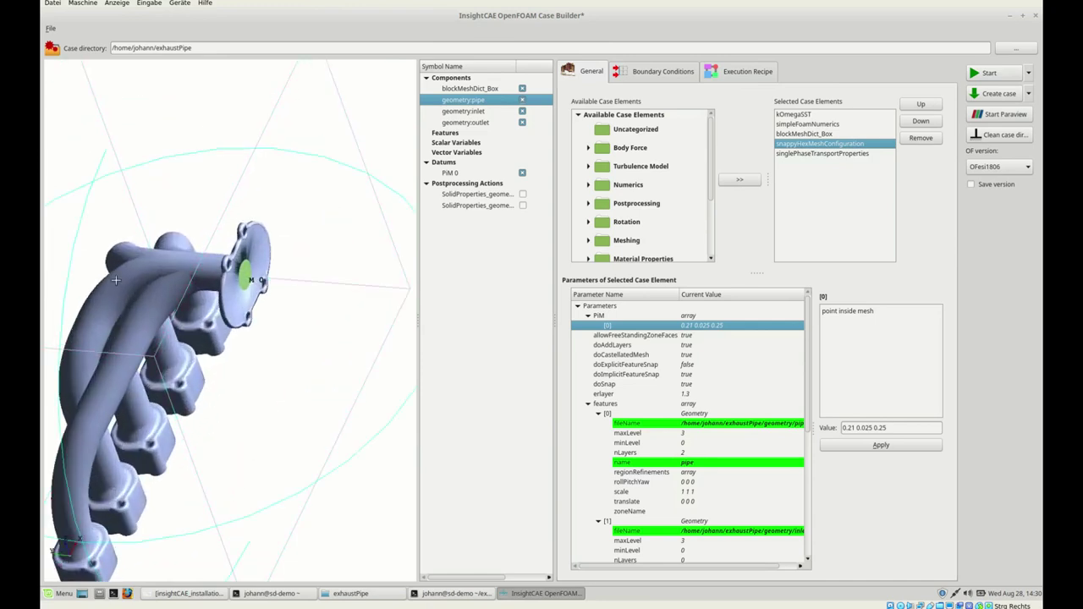
scroll(116, 280, "down", 2)
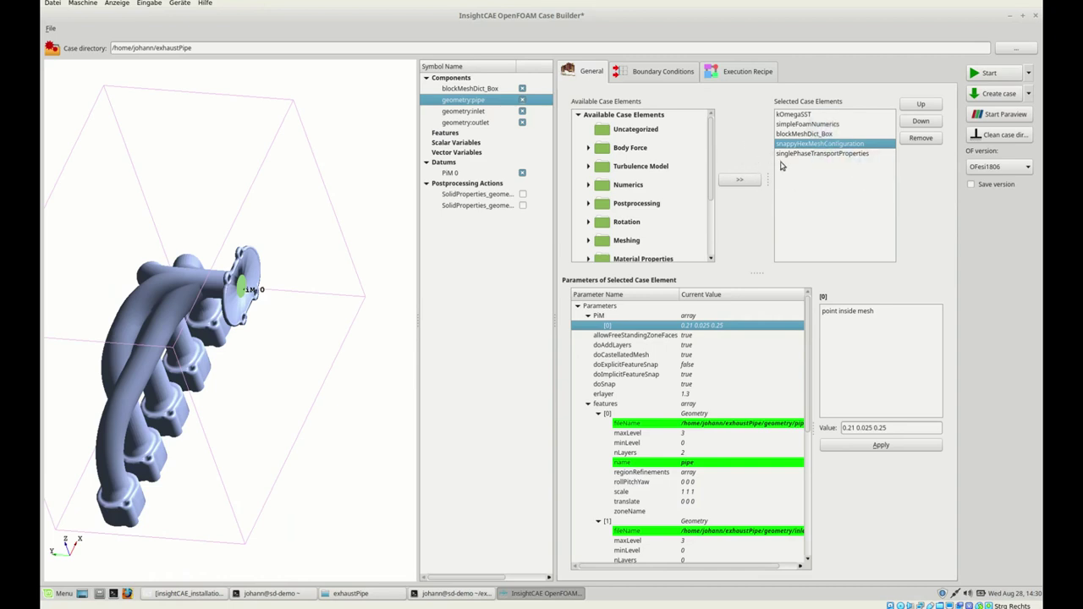
Review the parameters of simpleFoamNumerics, blockMeshDict_Box and snappyHexMeshConfiguration
key("Up")
key("Up")
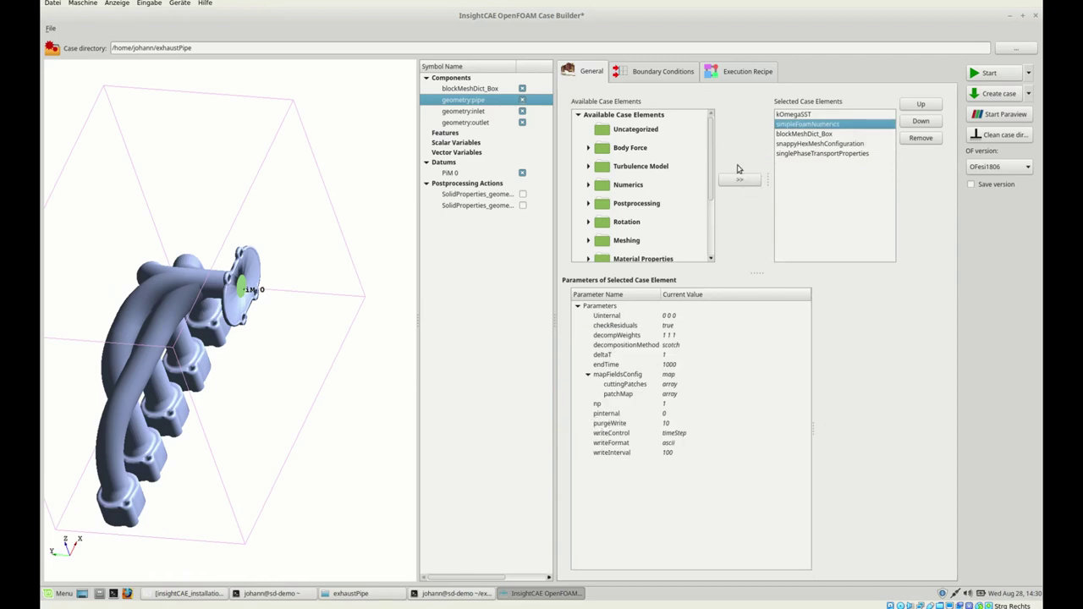
key("Down")
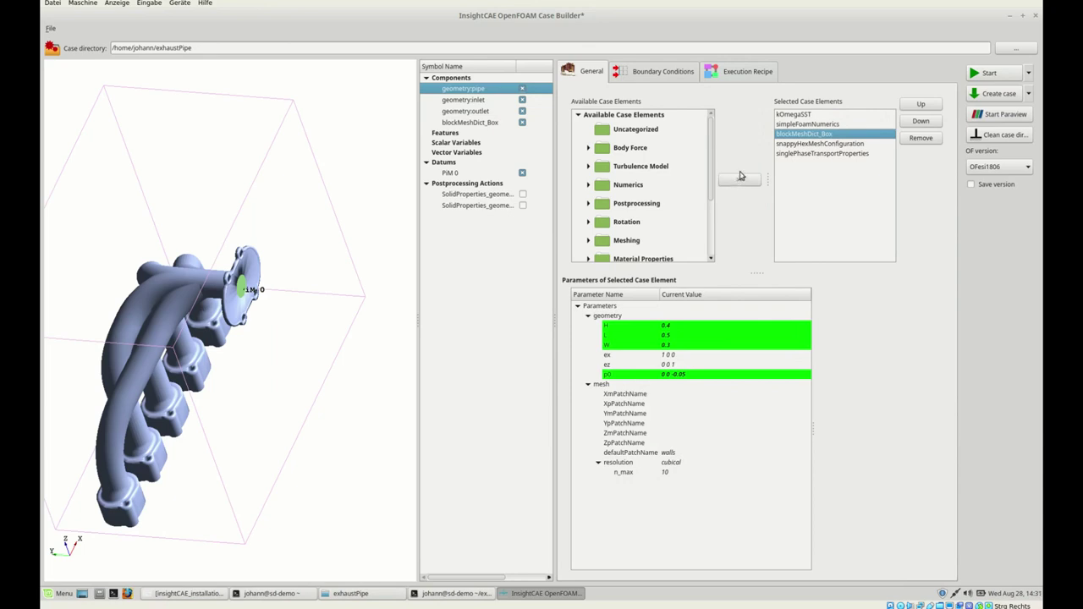
key("Down")
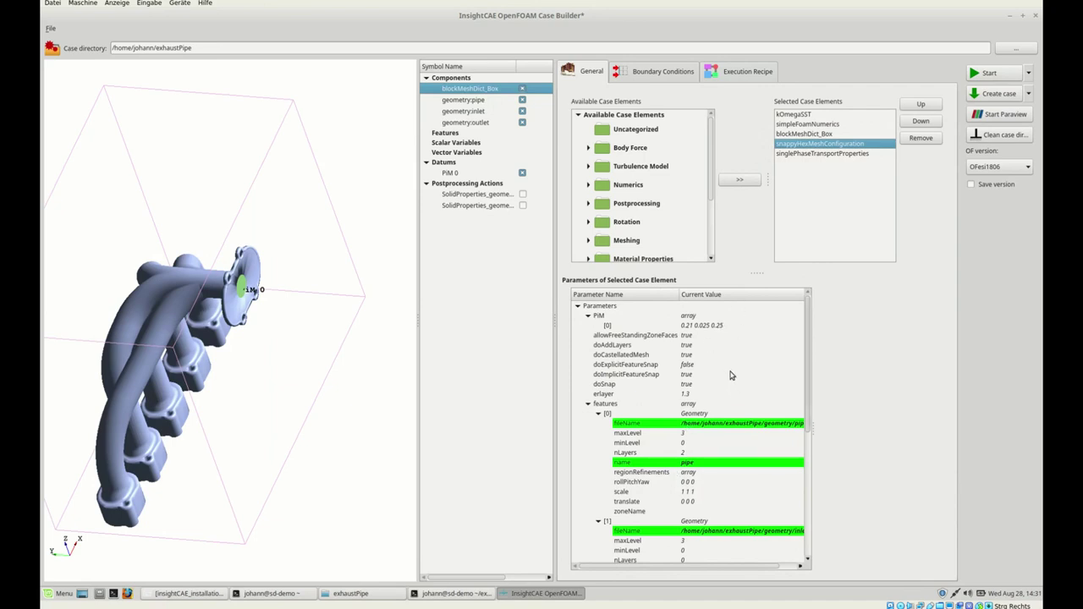
scroll(733, 377, "down", 4)
scroll(738, 486, "down", 2)
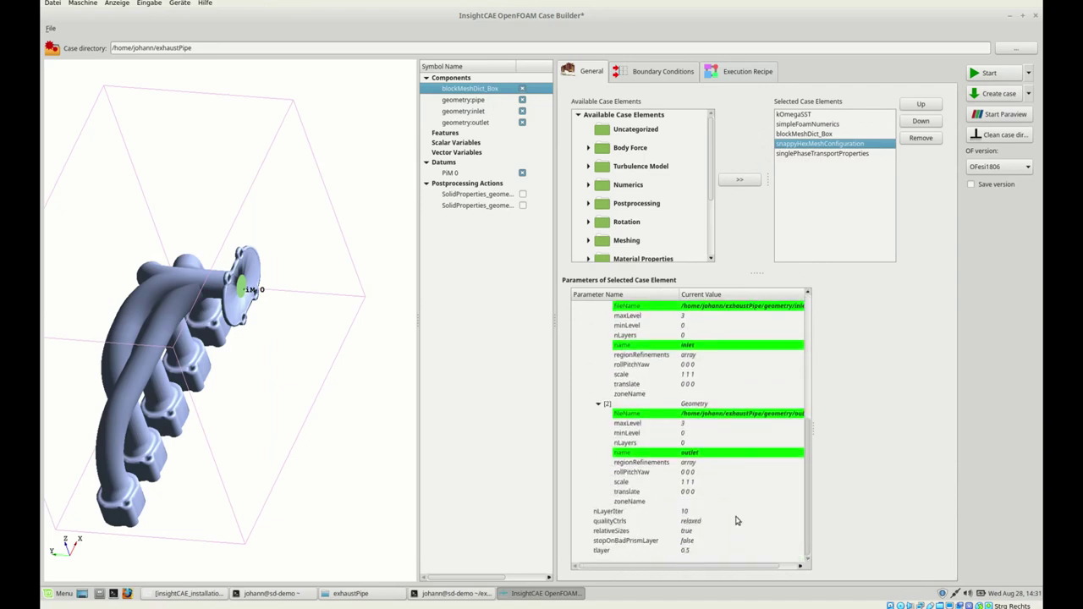
scroll(740, 501, "up", 4)
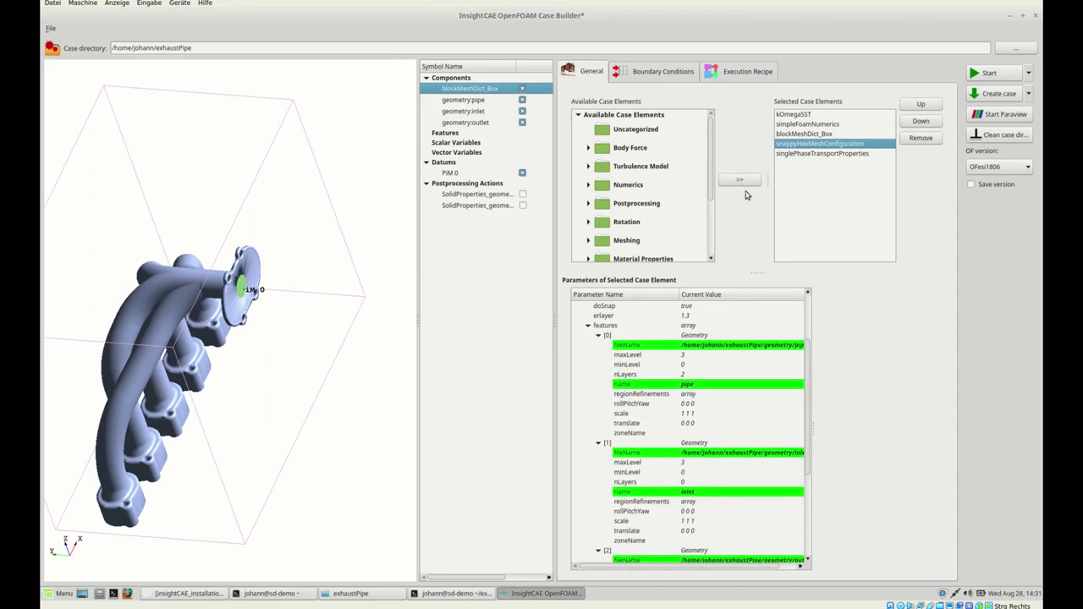
Set the kinematic viscosity nu of singlePhaseTransportProperties to 2e-5
key("Down")
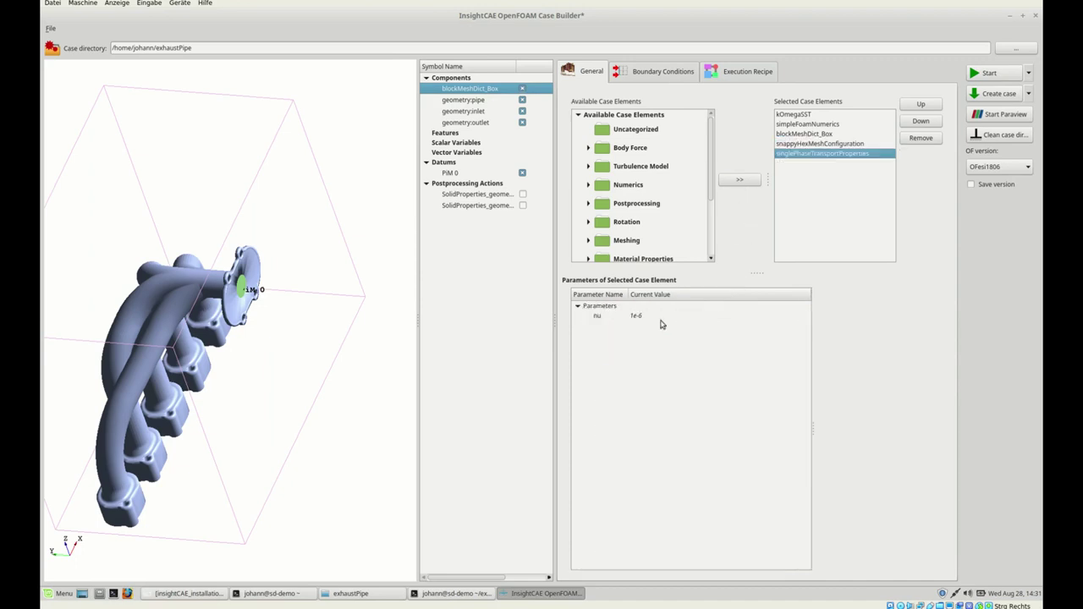
left_click(597, 315)
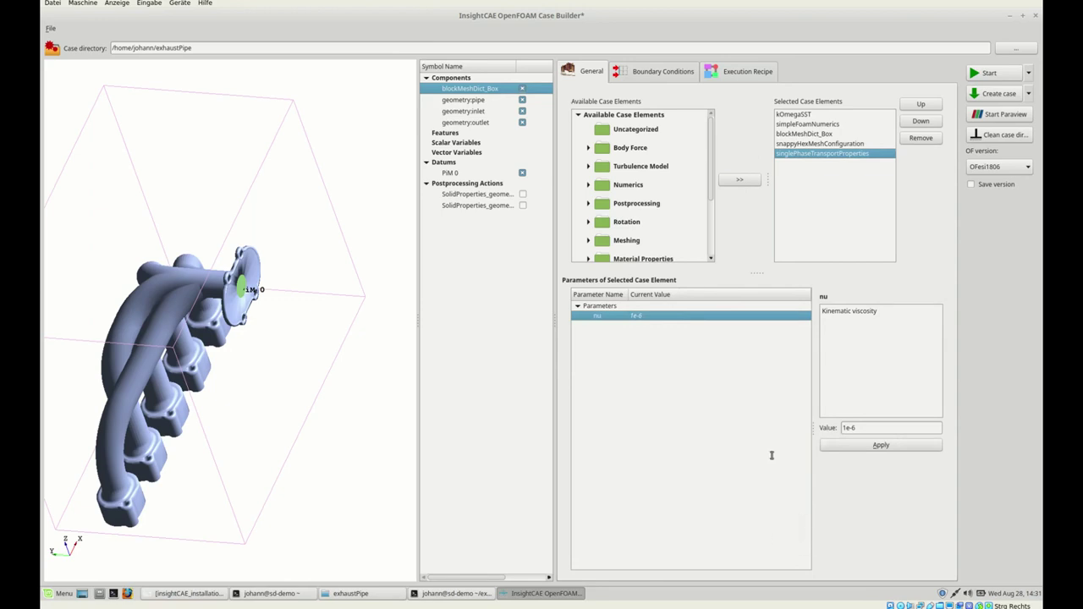
key("Tab")
type("2")
key("BackSpace")
key("Return")
scroll(150, 284, "down", 2)
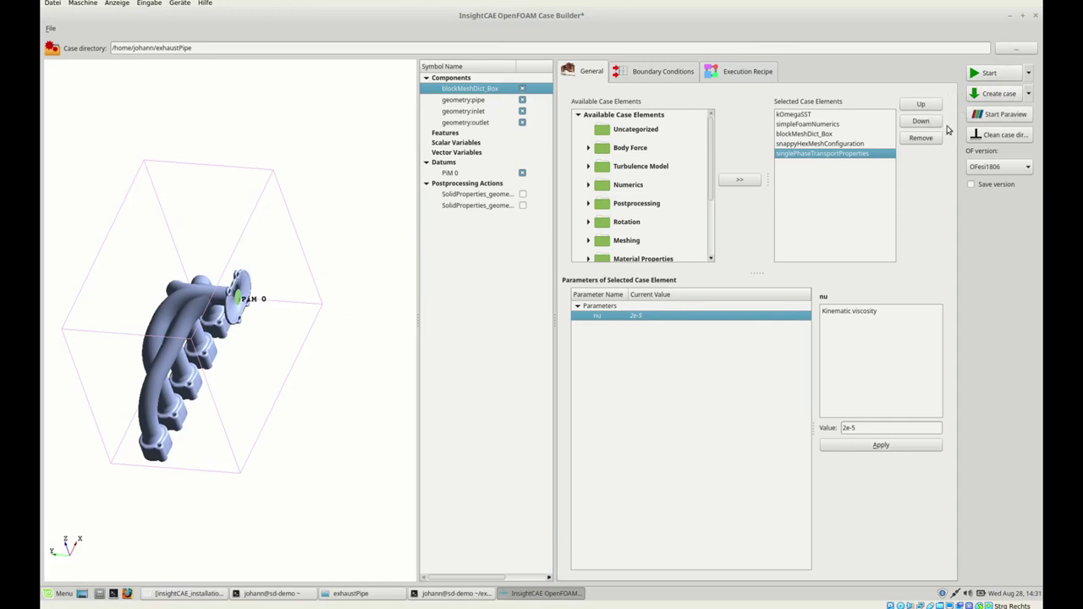
Examine the case creation options for setting up or skipping the boundaries
left_click(1027, 93)
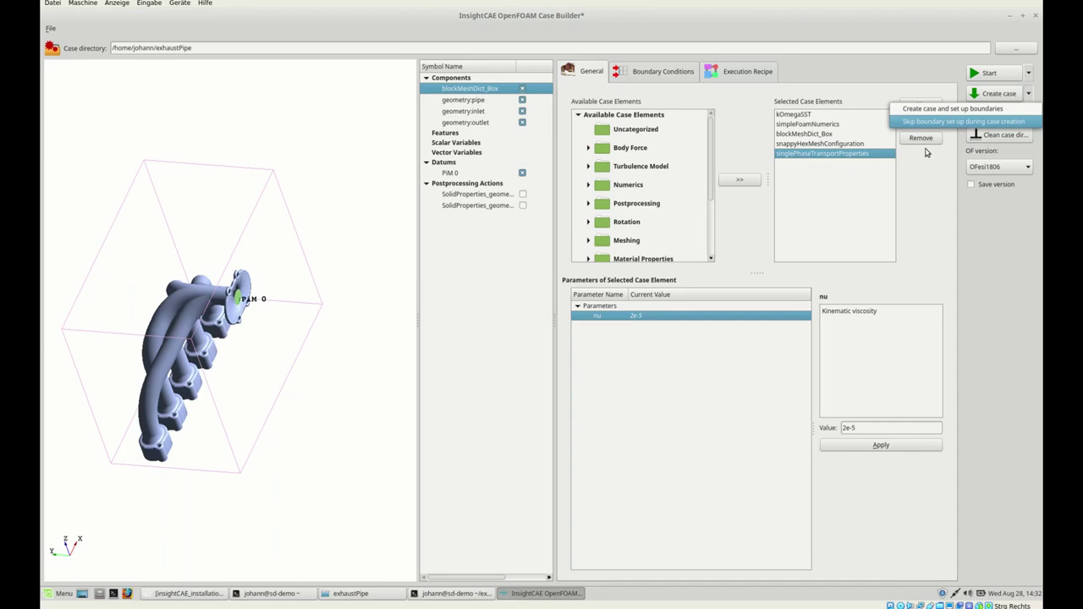
key("Up")
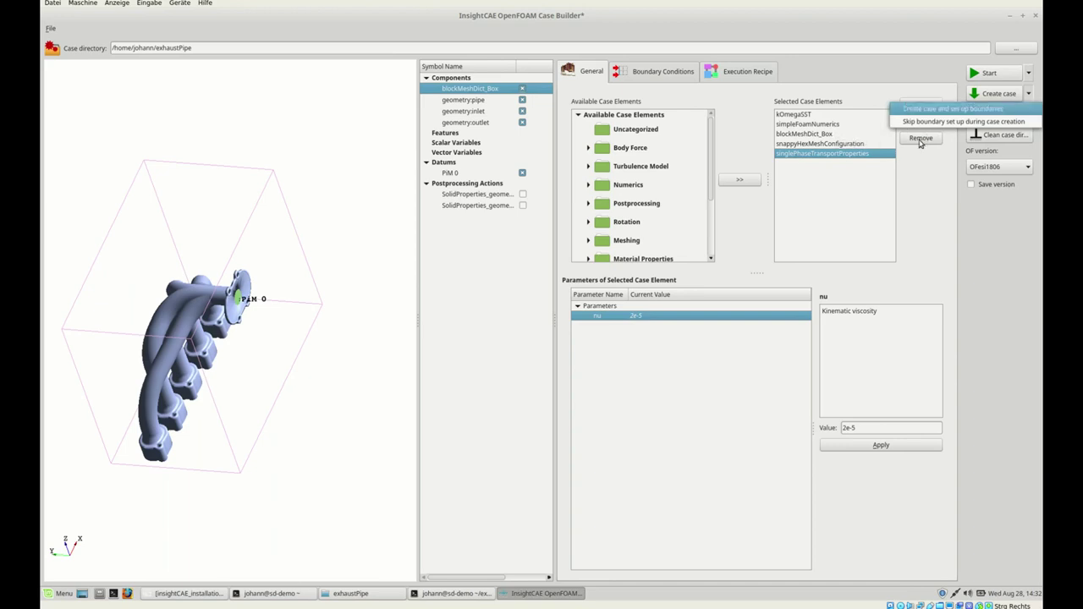
key("Down")
left_click(961, 121)
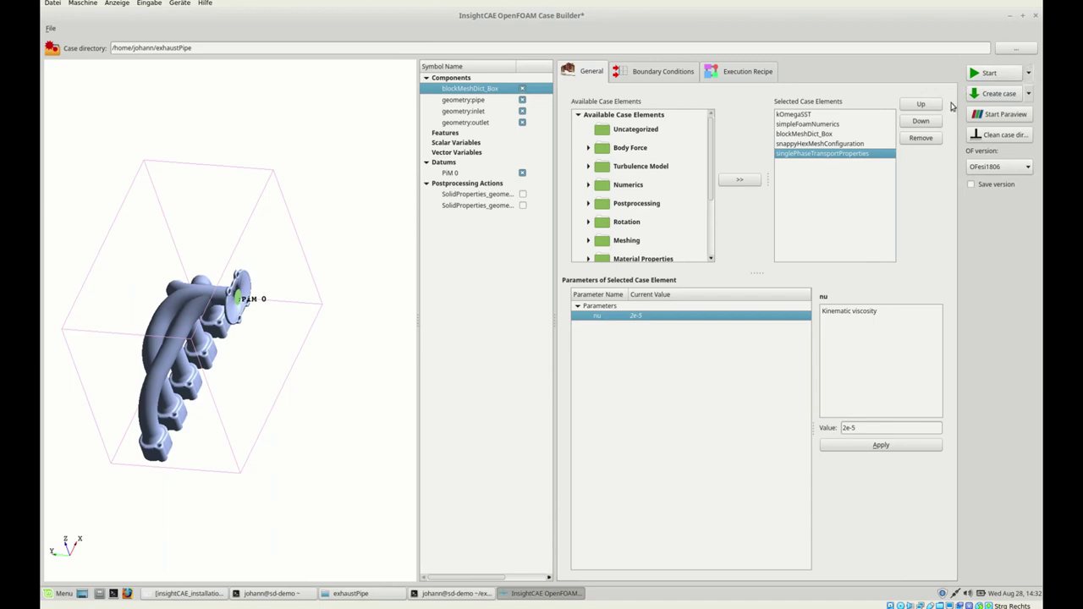
Compare the available execution modes and start the run with the option to begin with the mesh step
left_click(1028, 72)
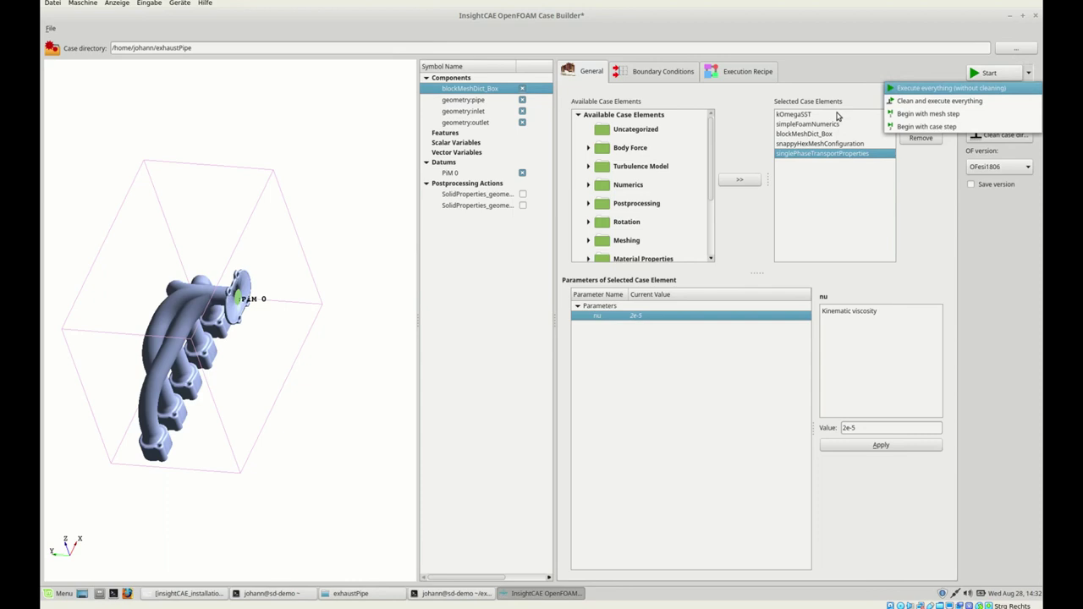
key("Down")
key("Down")
key("Up")
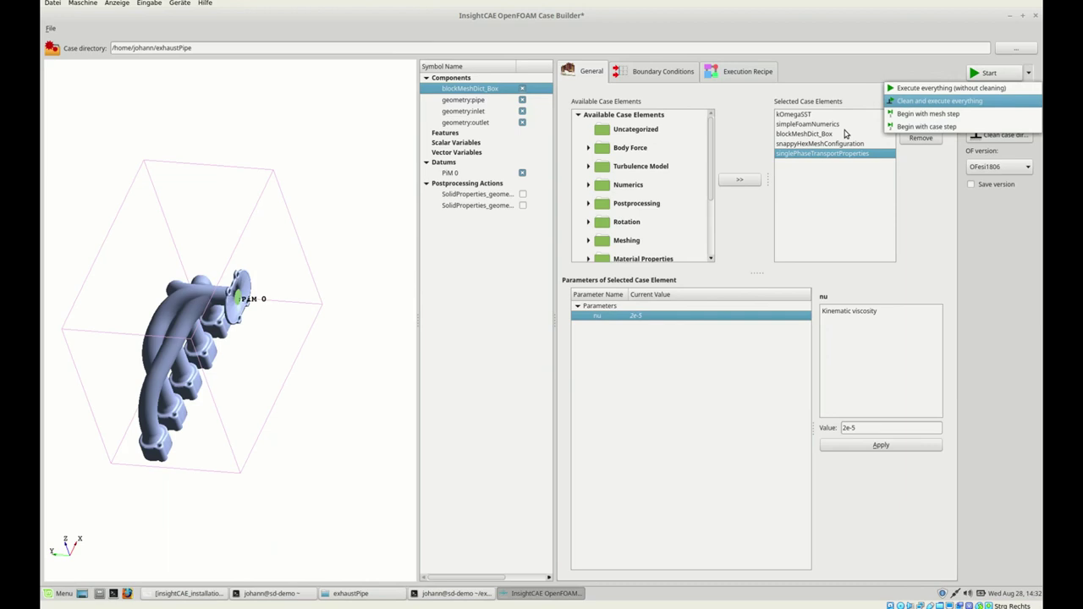
key("Down")
key("Down")
key("Up")
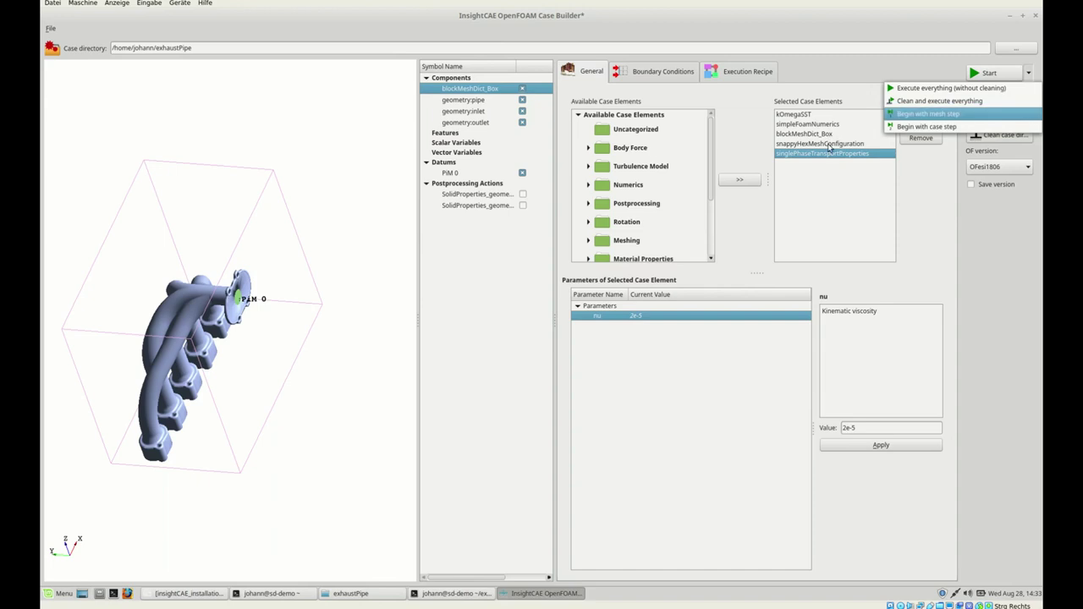
key("Down")
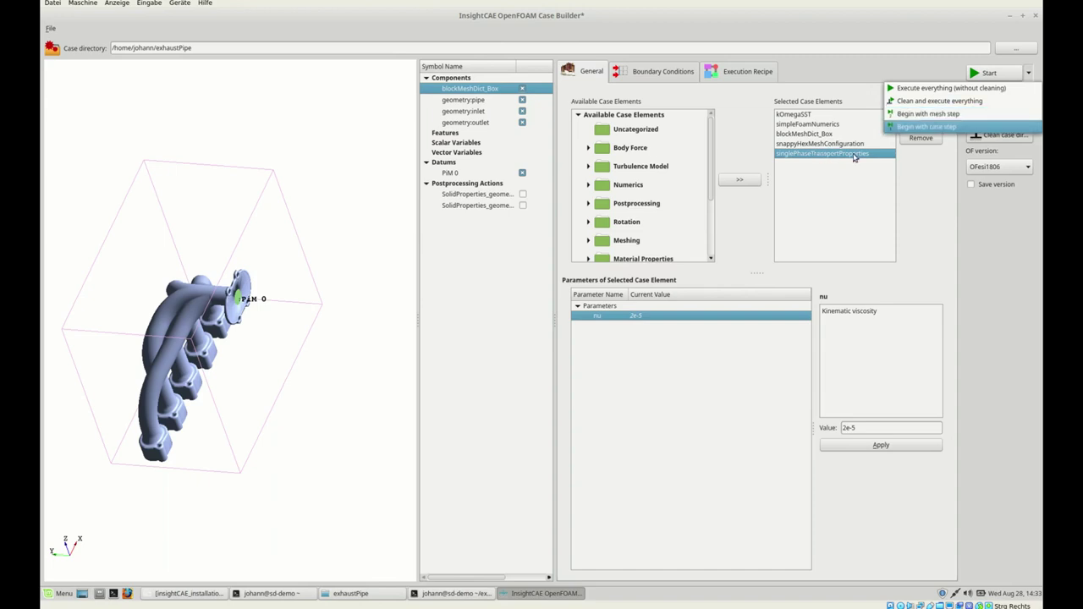
key("Up")
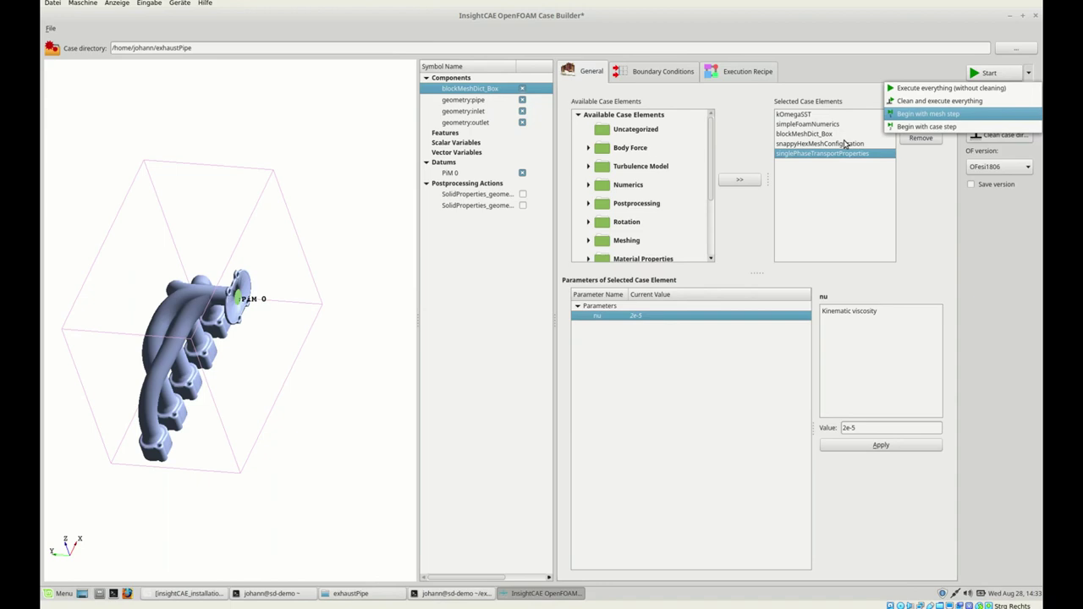
key("Up")
key("Down")
key("Return")
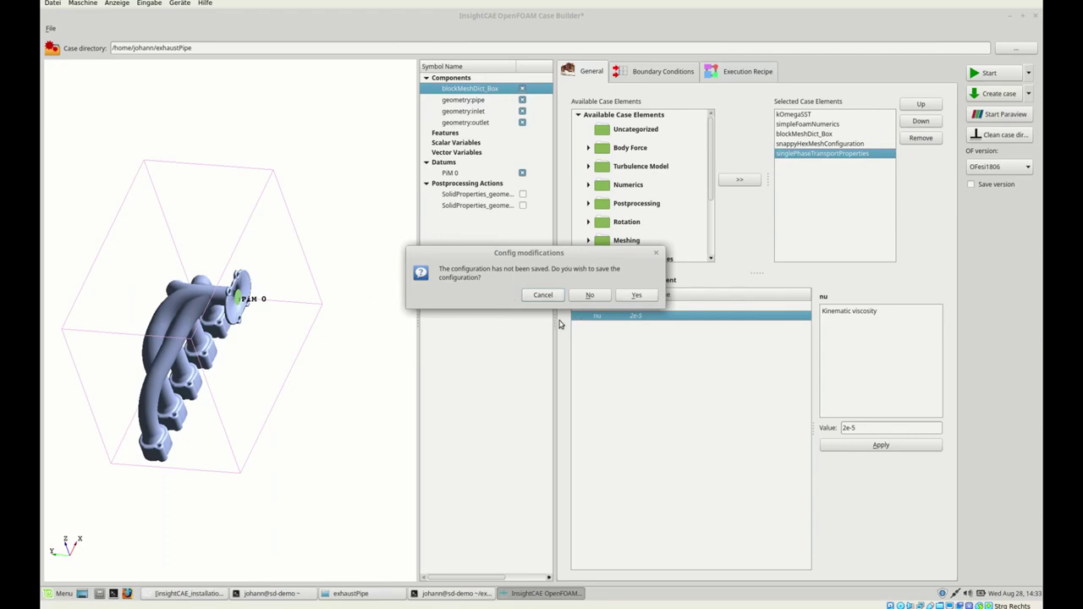
Save the configuration as case.iscb in the geometry folder and confirm creating and running it in the exhaustPipe directory
key("Return")
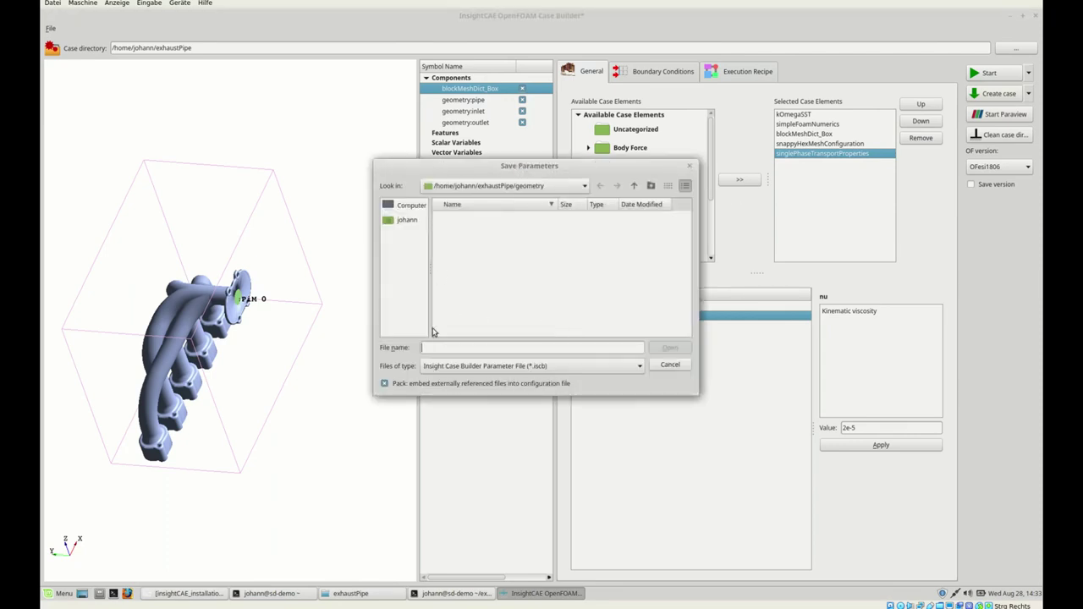
type("case.iscb")
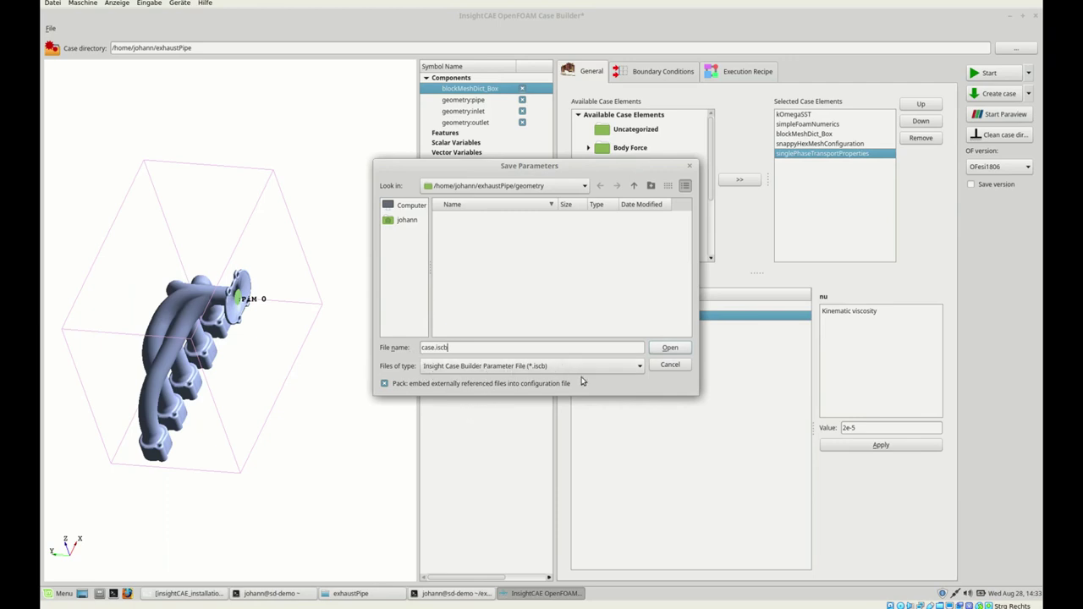
key("Return")
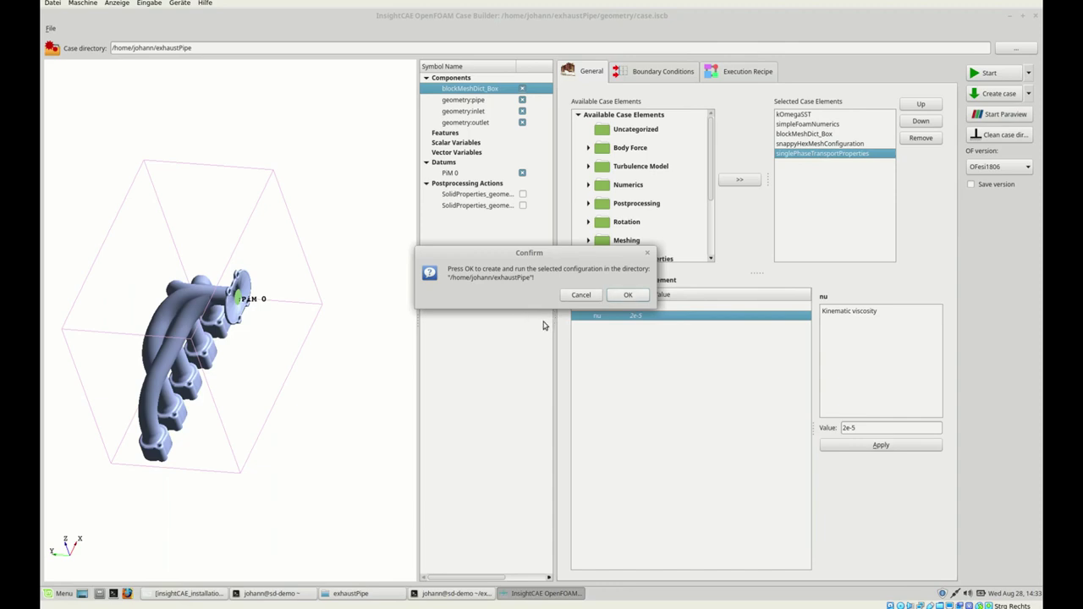
key("Return")
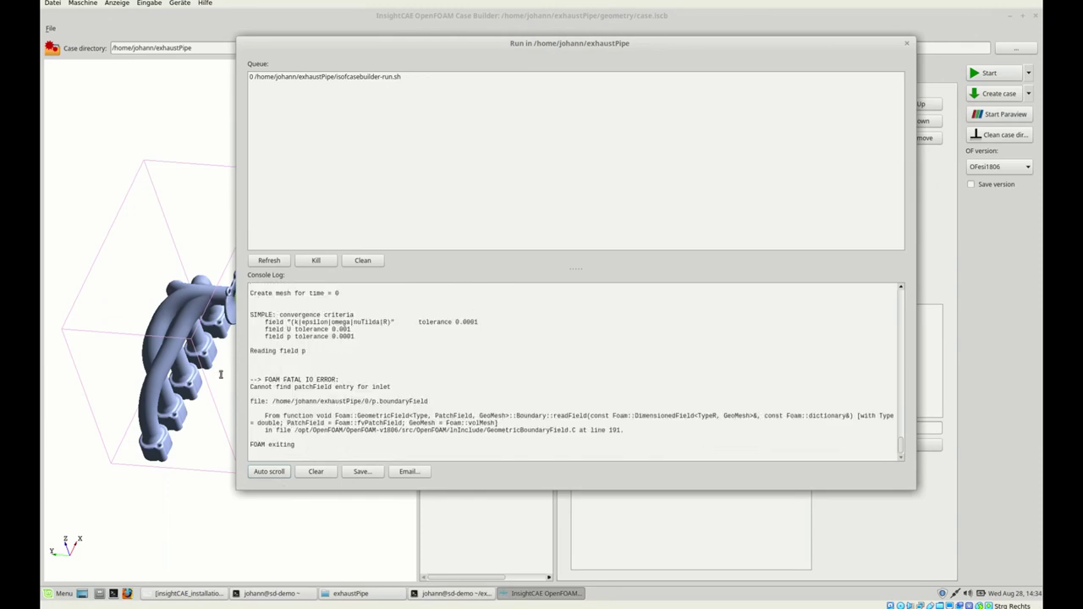
Read back through the console log from the solver output to the final mesh check
scroll(368, 416, "up", 2)
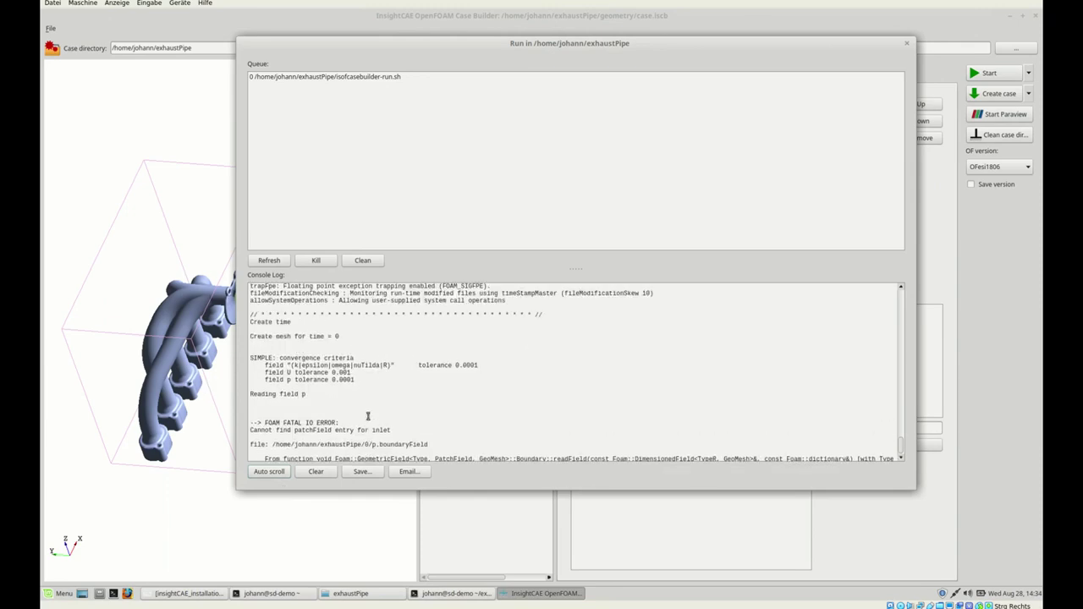
scroll(368, 415, "down", 2)
scroll(368, 415, "up", 5)
scroll(368, 415, "down", 3)
scroll(346, 444, "down", 2)
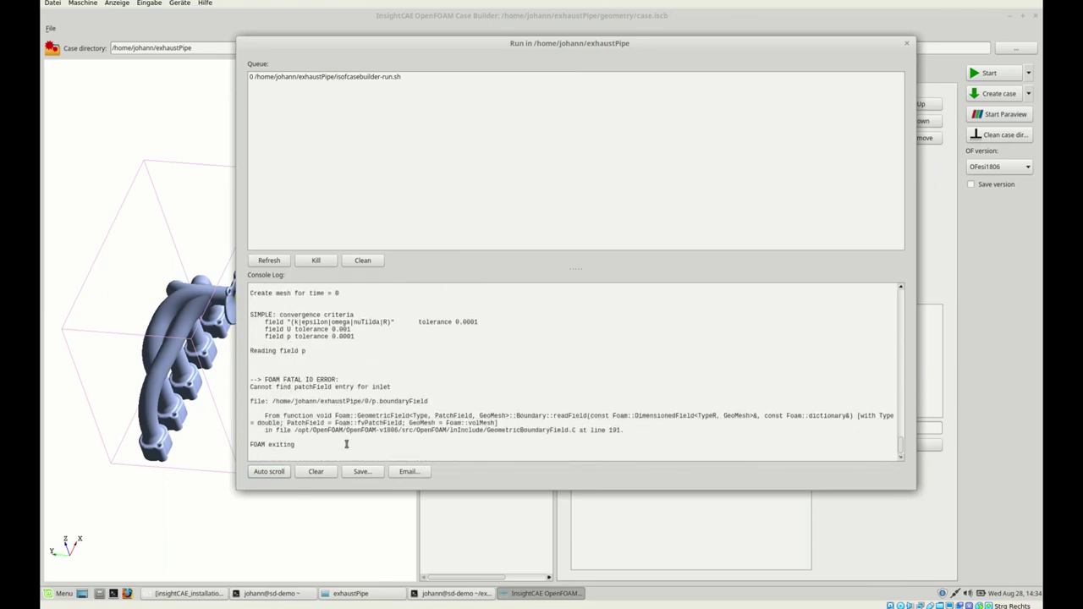
scroll(336, 443, "up", 10)
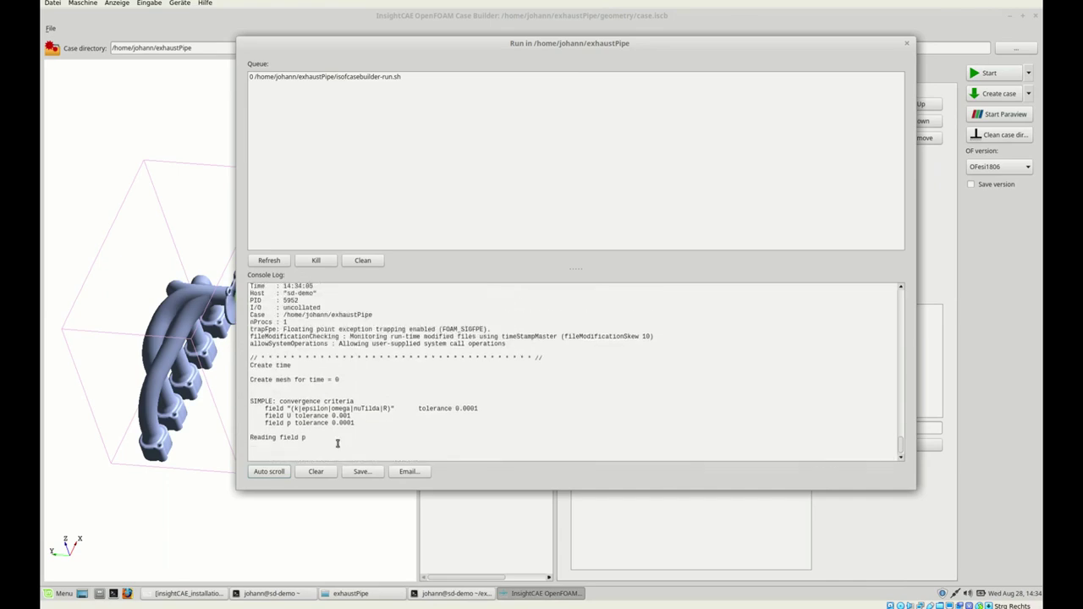
scroll(336, 444, "up", 5)
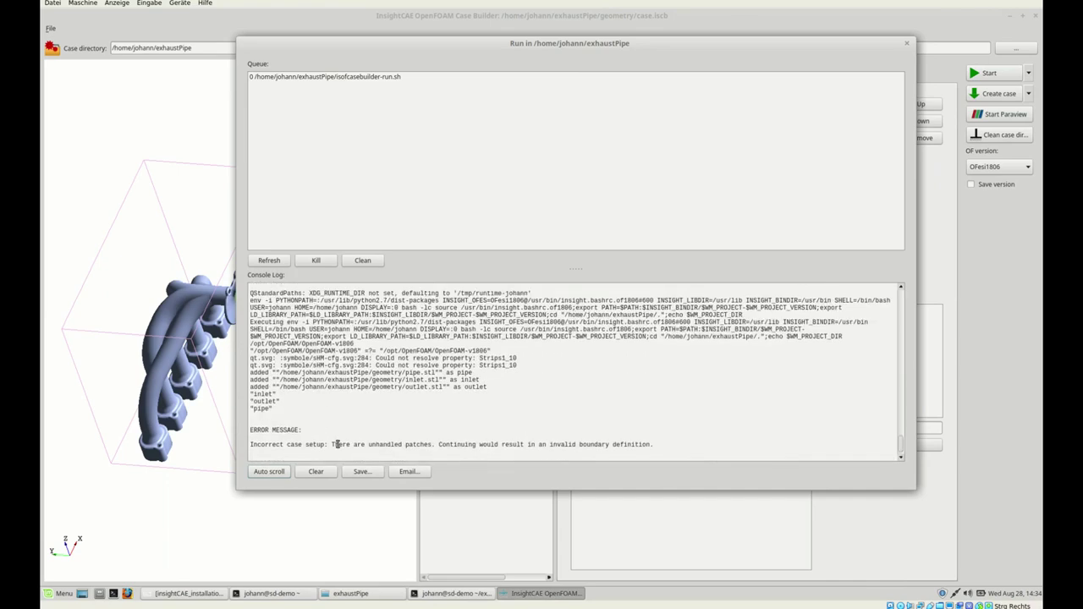
scroll(336, 444, "up", 7)
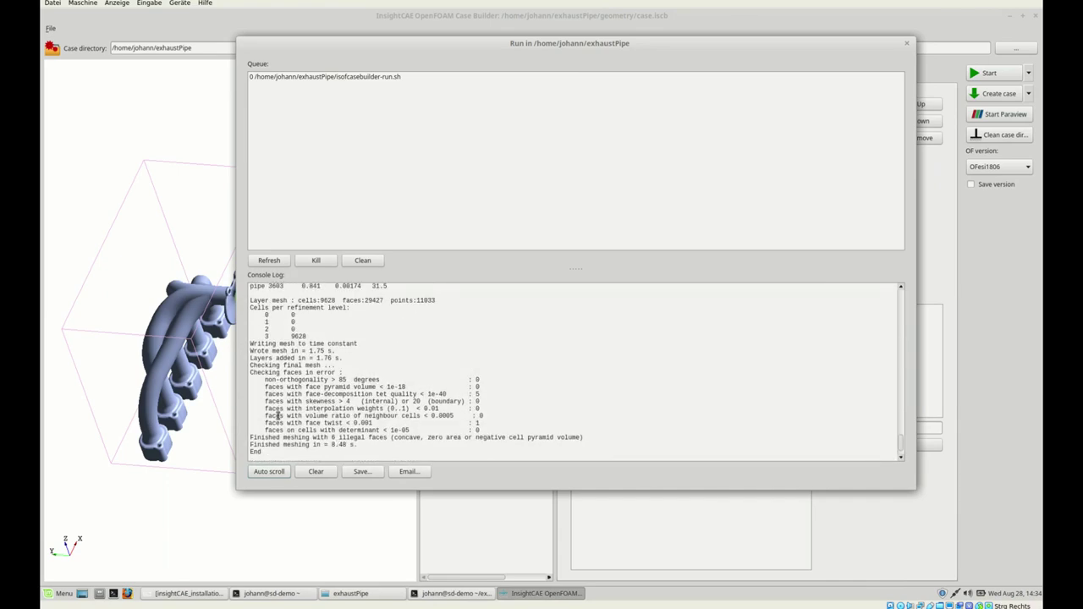
Close the run window and open the exhaust pipe case in ParaView
left_click_drag(225, 362, 182, 362)
left_click(259, 373)
left_click_drag(186, 360, 259, 367)
left_click(250, 367)
key("Escape")
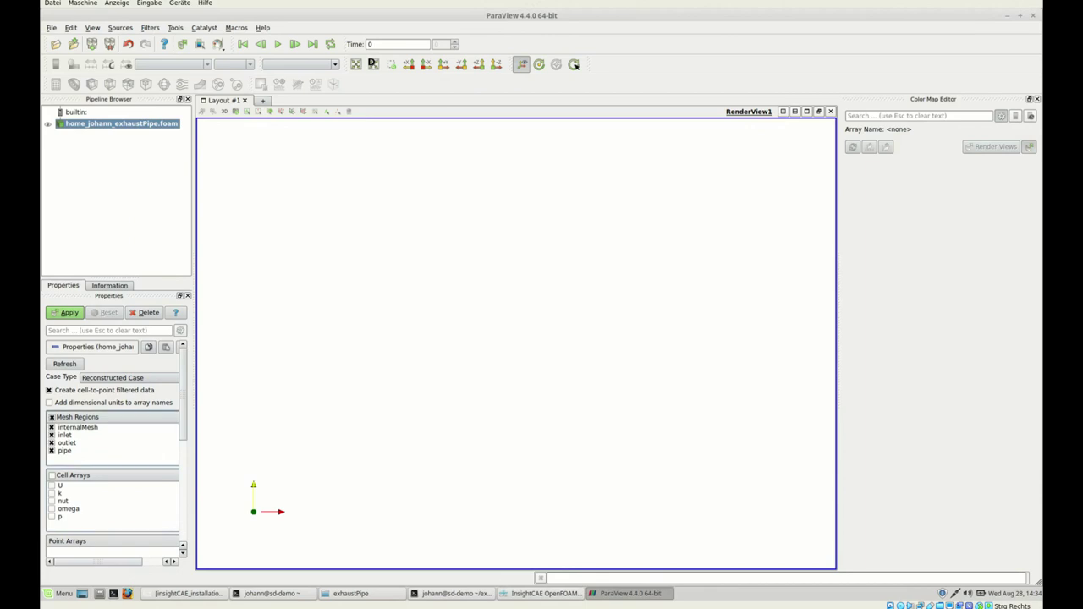
Load only the internalMesh region of the exhaust pipe case and orbit around the pipe mesh
left_click(51, 427)
left_click(68, 312)
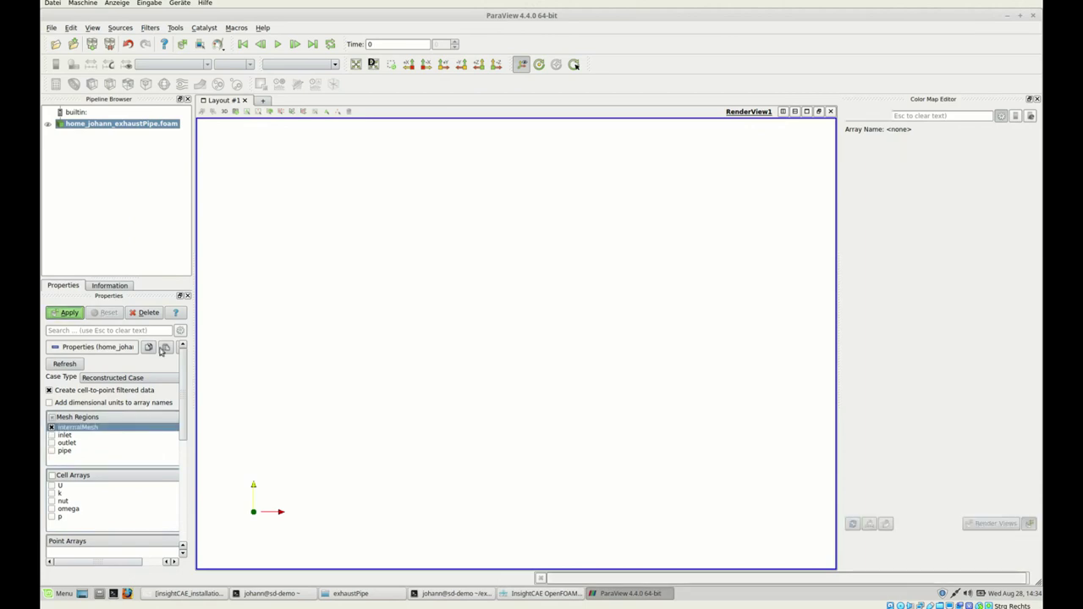
left_click_drag(451, 368, 520, 342)
scroll(520, 342, "up", 5)
left_click_drag(555, 300, 459, 262)
Show the mesh as Surface With Edges, examine the cells around the pipes and outlet, and quit ParaView
left_click(309, 65)
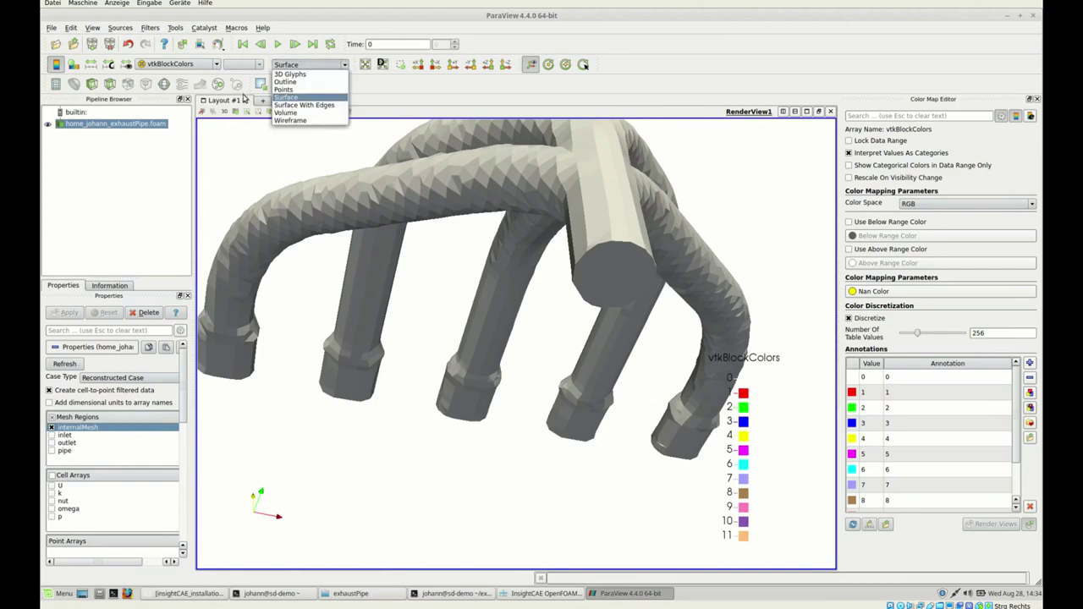
left_click(307, 111)
left_click_drag(511, 329, 514, 355)
scroll(518, 349, "down", 5)
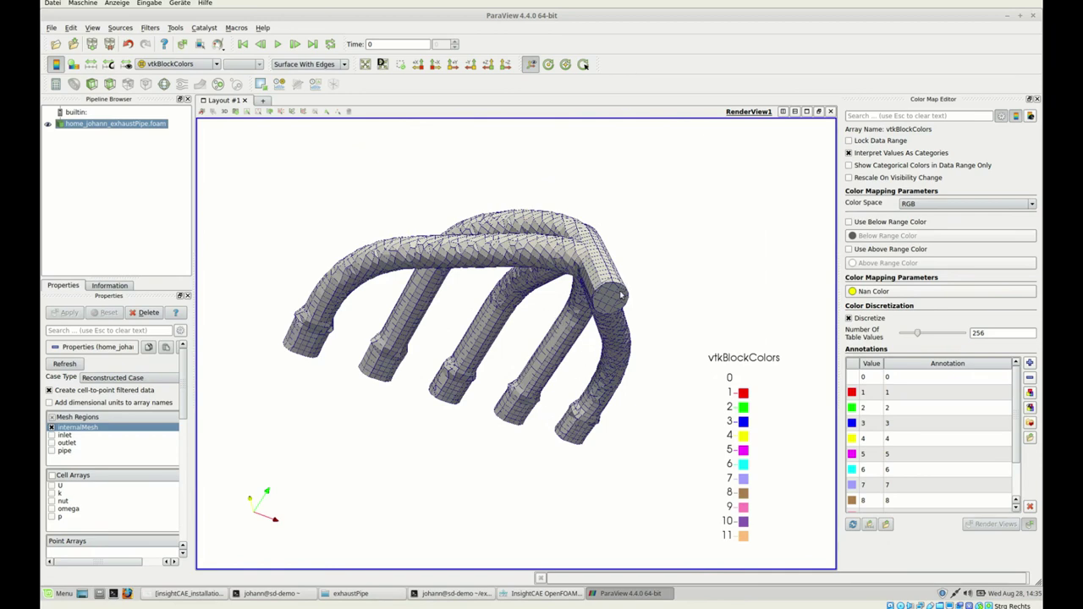
left_click_drag(631, 290, 668, 229)
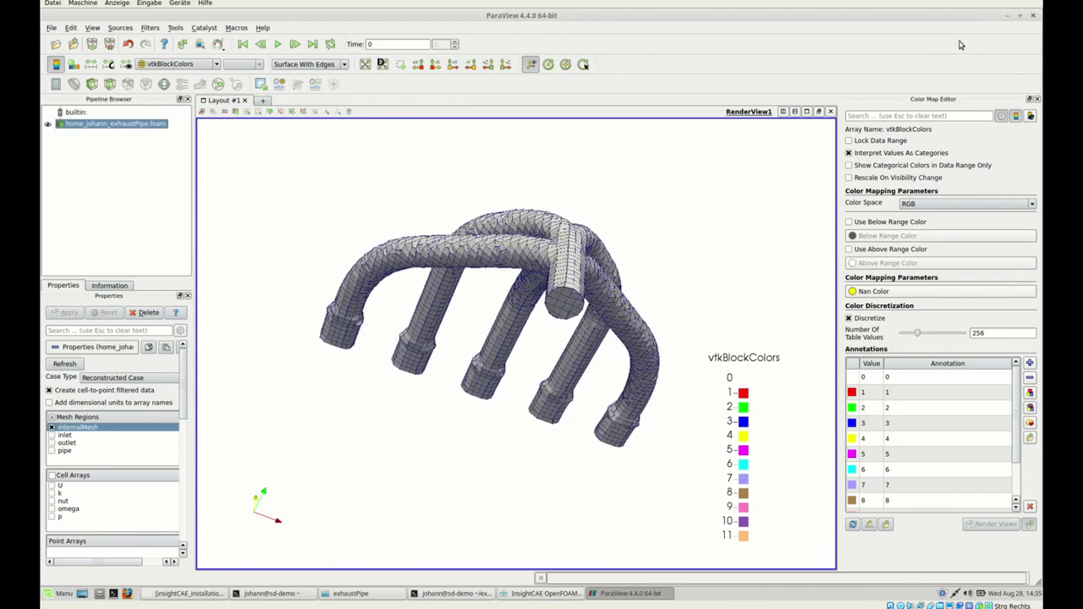
key("ctrl+q")
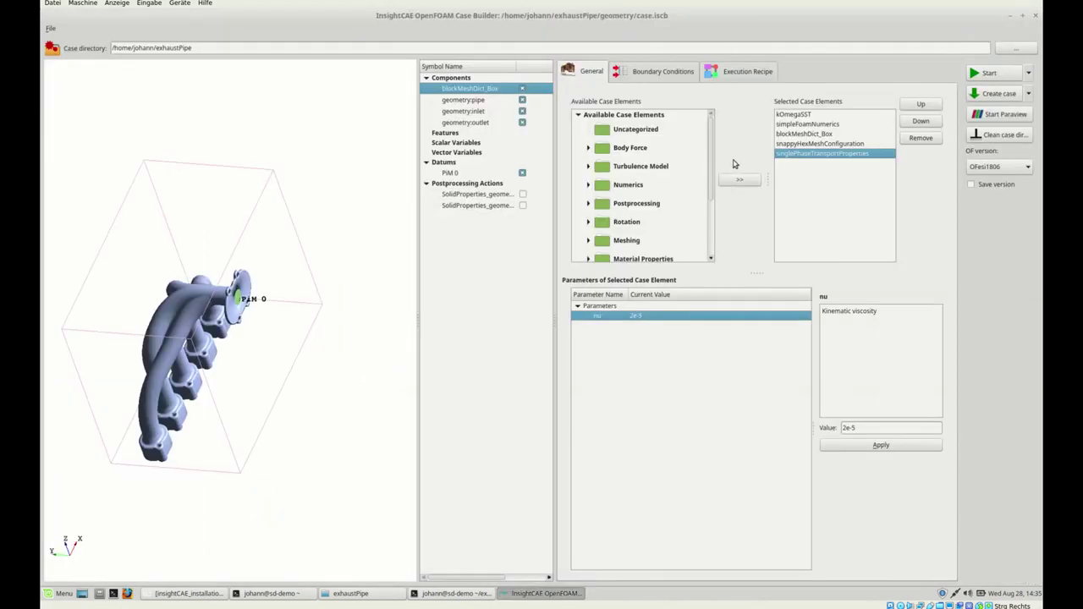
Set n_max in the mesh resolution of the blockMeshDict_Box element to 20
key("Up")
key("Up")
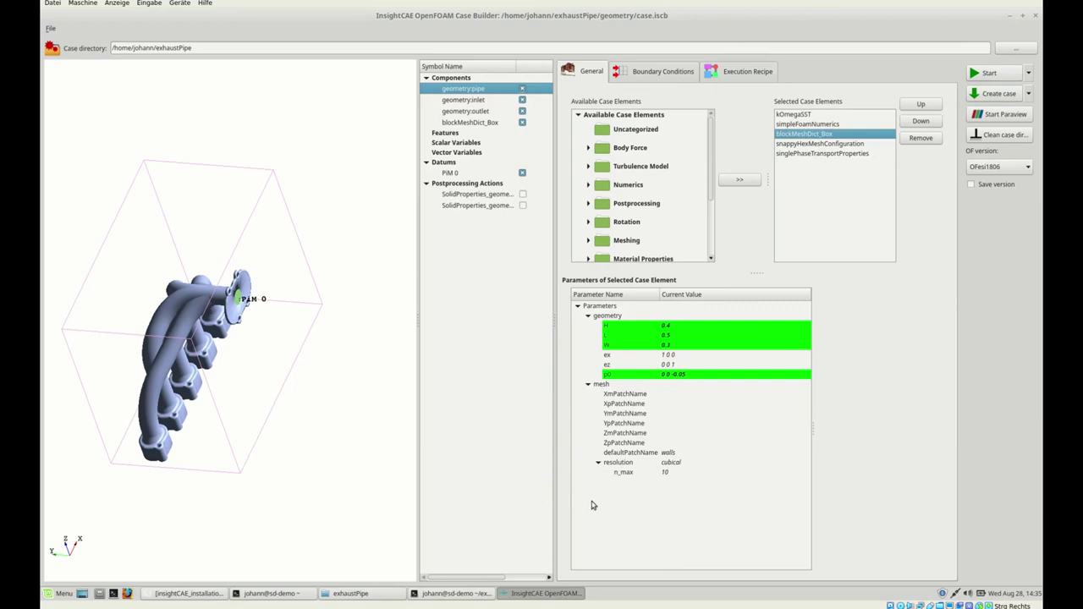
key("End")
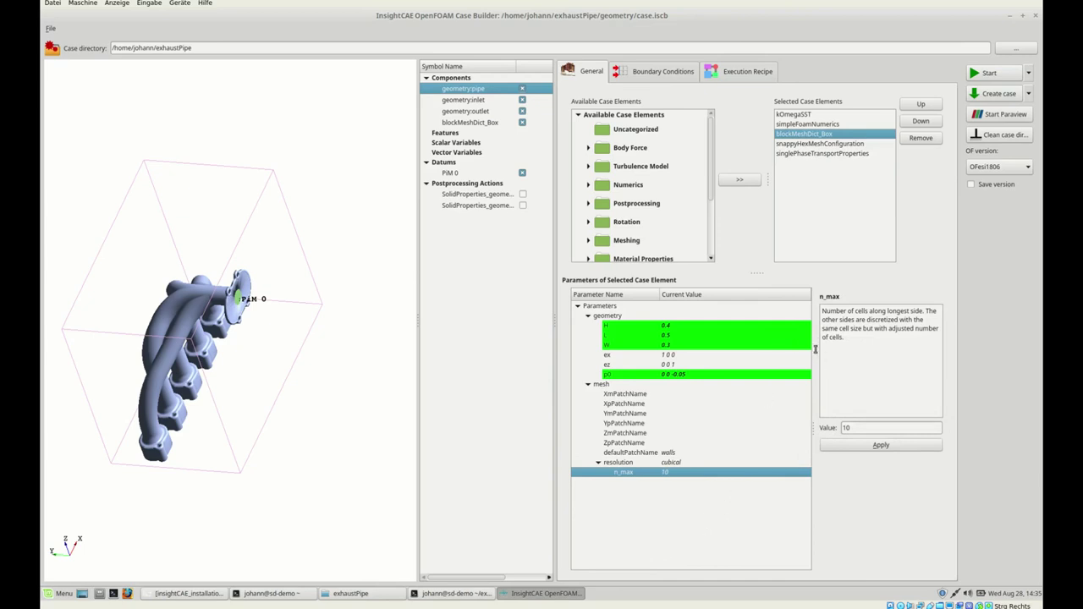
key("Tab")
type("20")
key("Return")
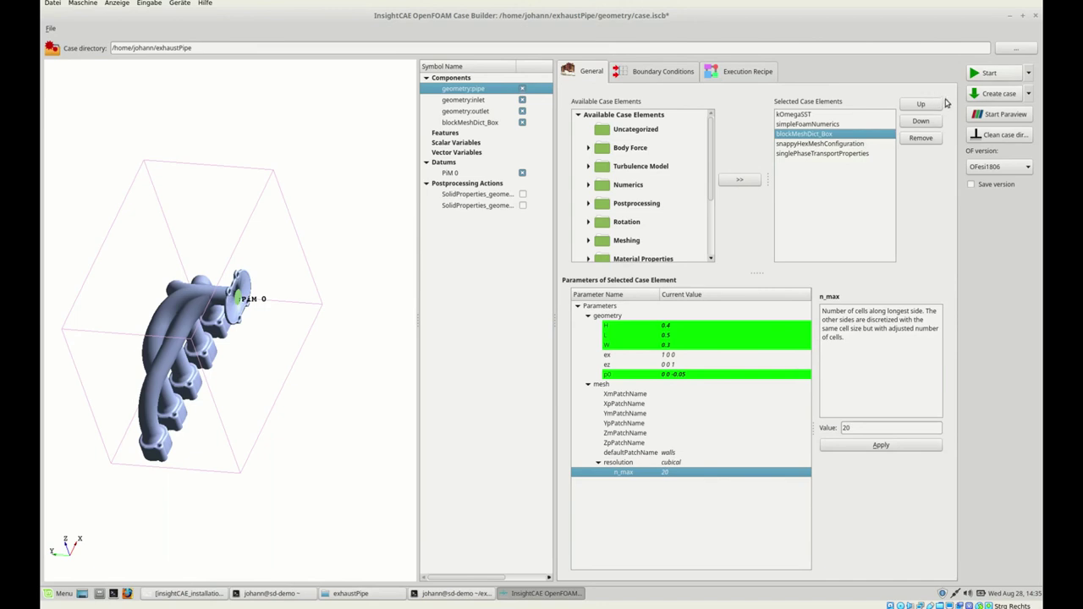
Clean the case directory and rerun the case beginning with the mesh step, saving the configuration and confirming the exhaustPipe directory
left_click(1001, 134)
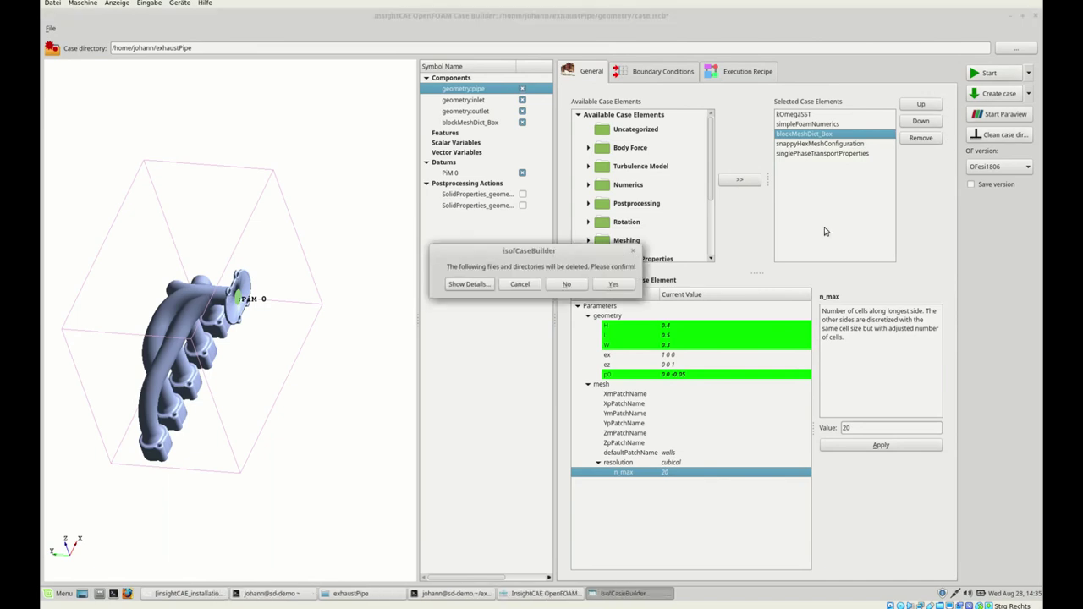
key("Return")
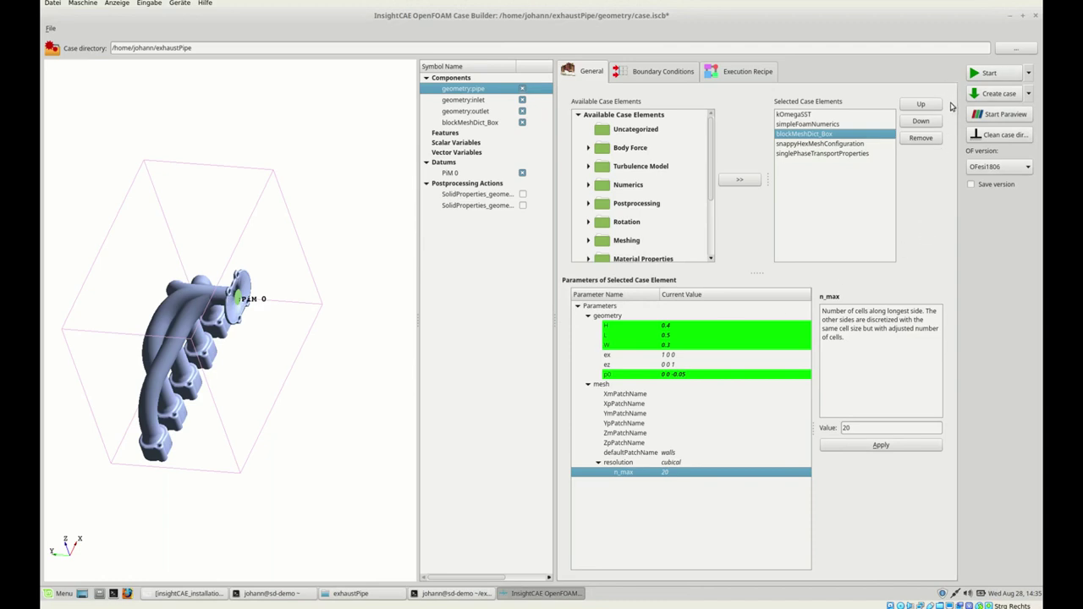
left_click(1028, 73)
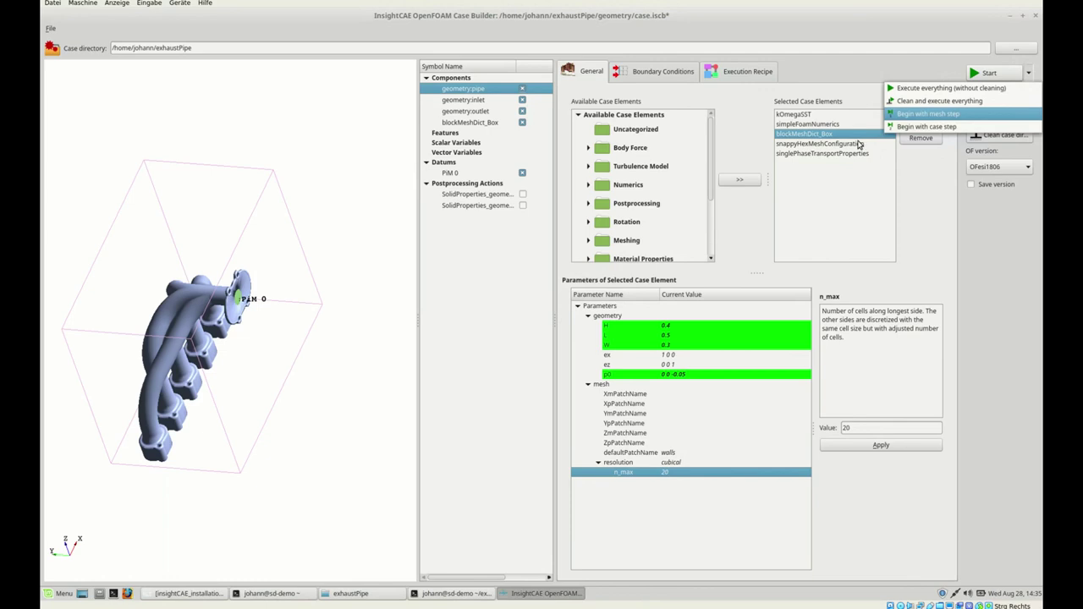
left_click(937, 114)
key("Return")
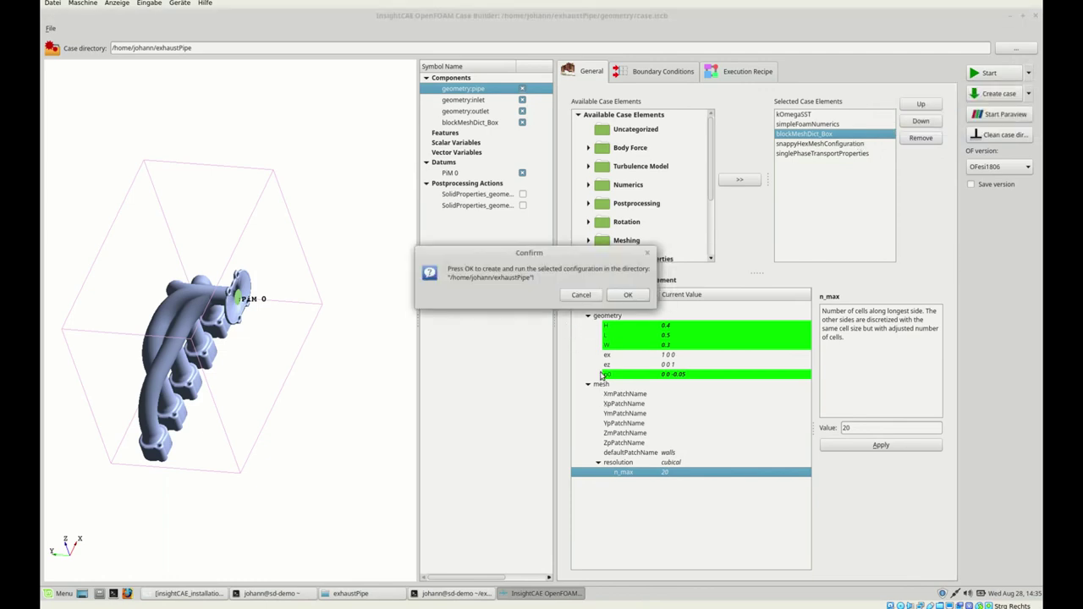
key("Return")
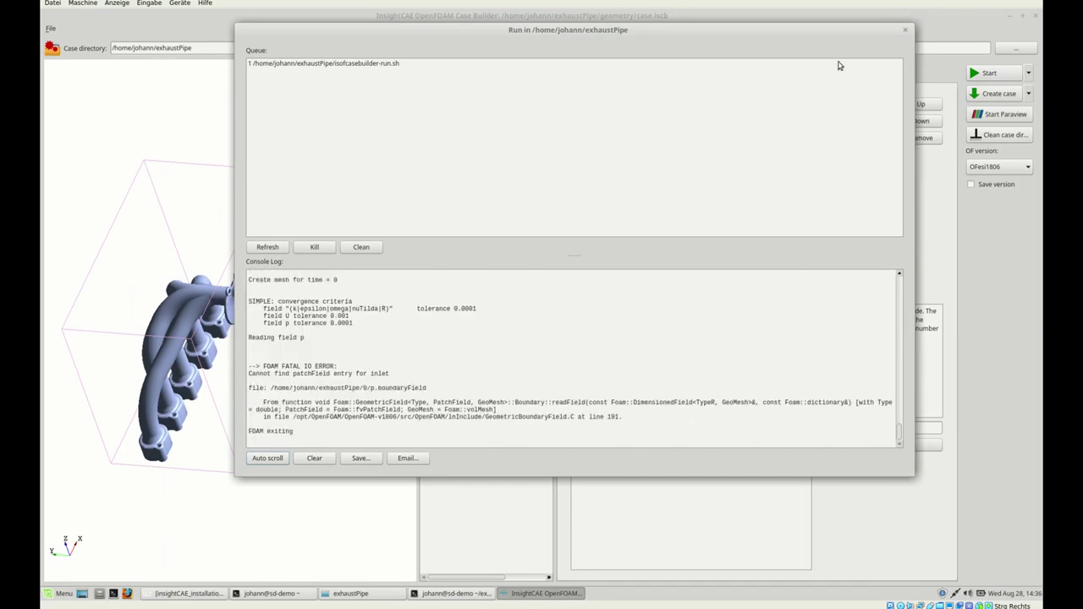
Close the run window, reopen the case in ParaView and load the internalMesh region of the new mesh
key("Escape")
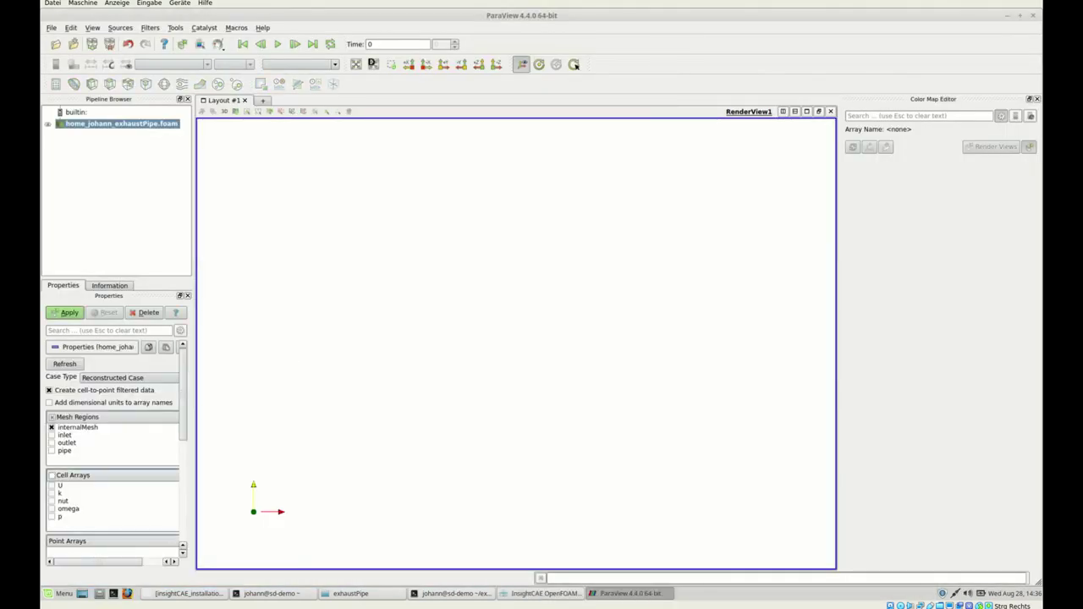
left_click(66, 312)
left_click_drag(451, 428, 438, 331)
scroll(438, 331, "up", 3)
Show the refined mesh as Surface With Edges, examine the pipe branches from several angles, and quit ParaView
left_click(308, 64)
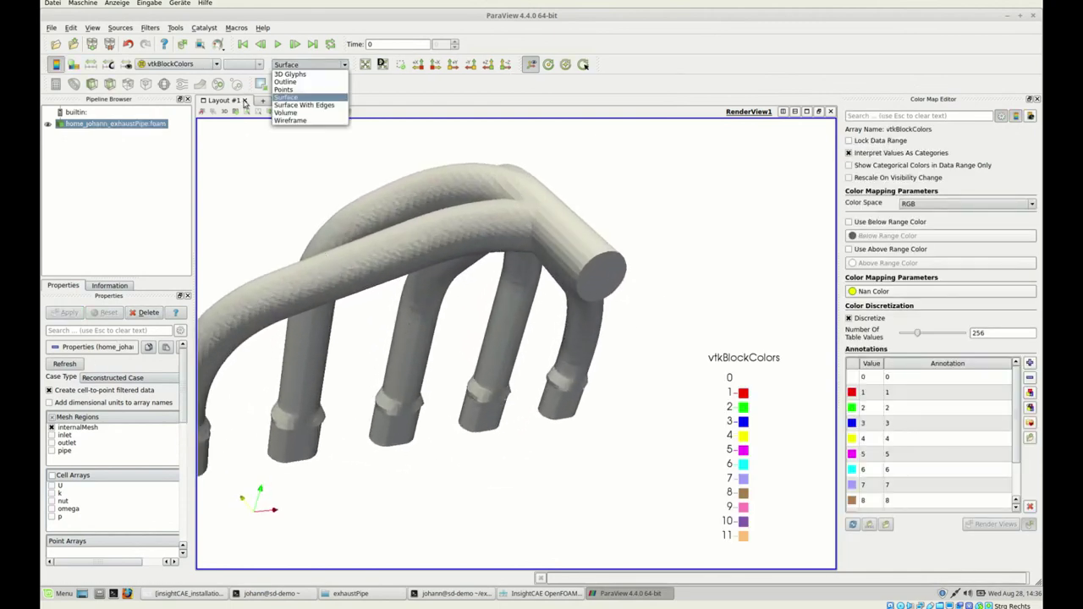
left_click(304, 104)
scroll(462, 336, "up", 5)
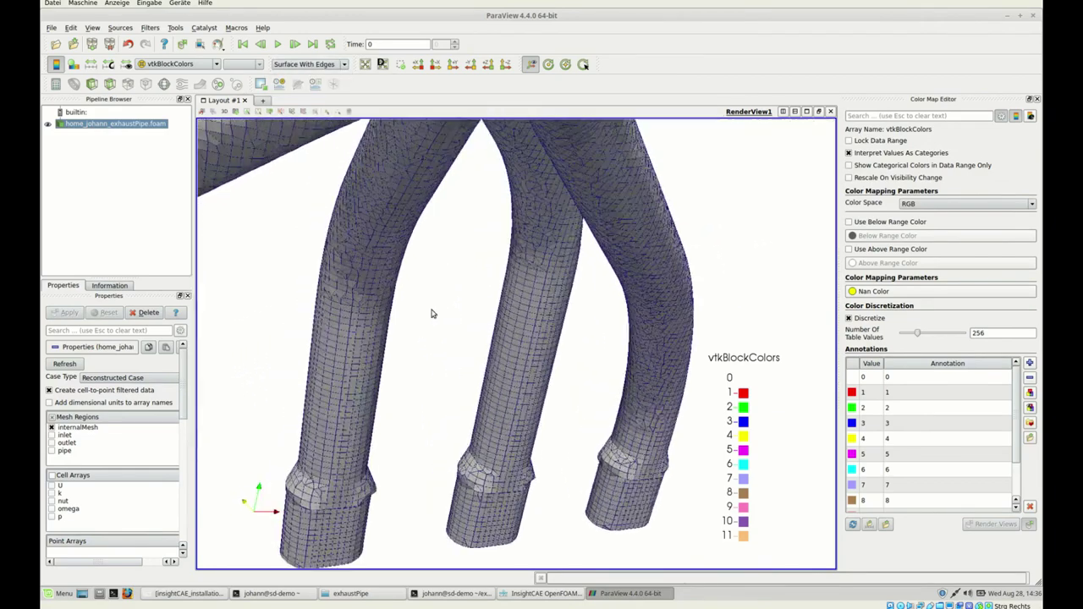
left_click_drag(444, 316, 425, 442)
scroll(412, 332, "down", 6)
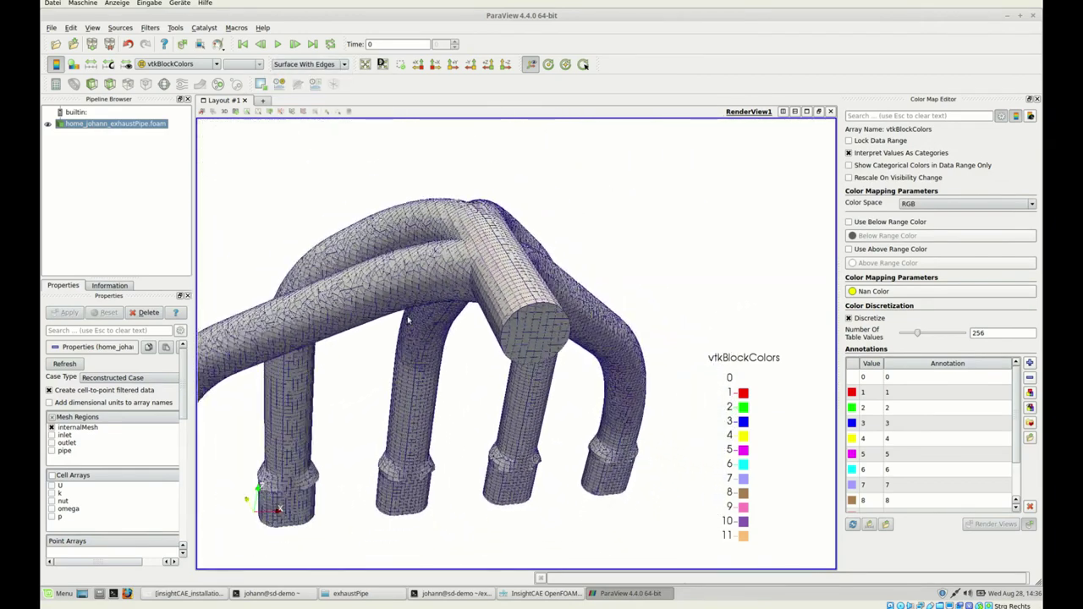
left_click_drag(412, 331, 370, 357)
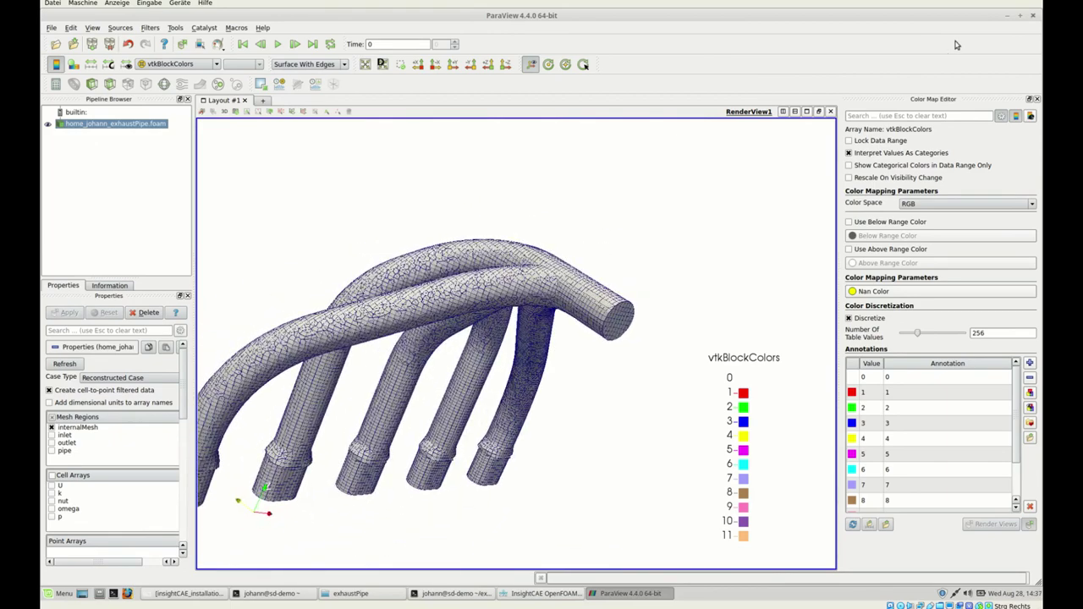
key("ctrl+q")
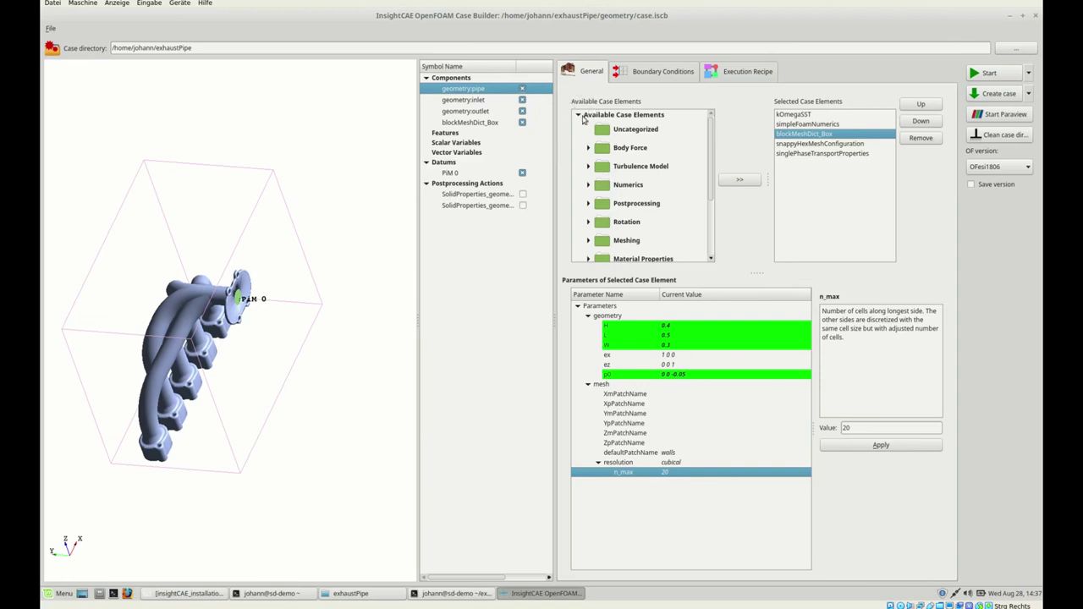
Read the boundary patches from the boundary file and assign MassflowBC to the inlet, enlarging the boundary parameter area
key("ctrl+Tab")
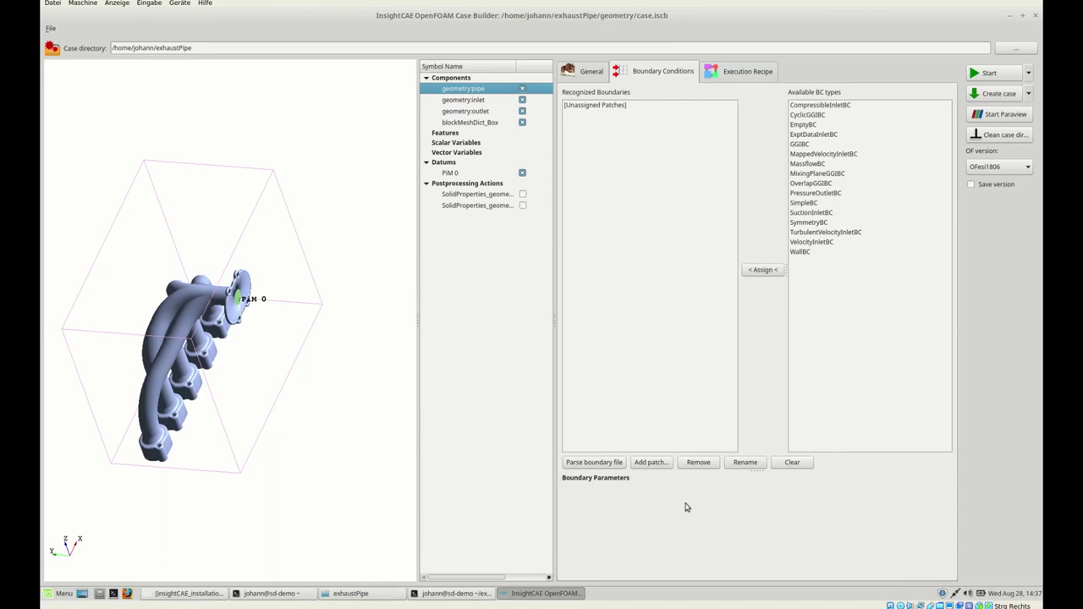
left_click_drag(685, 499, 682, 416)
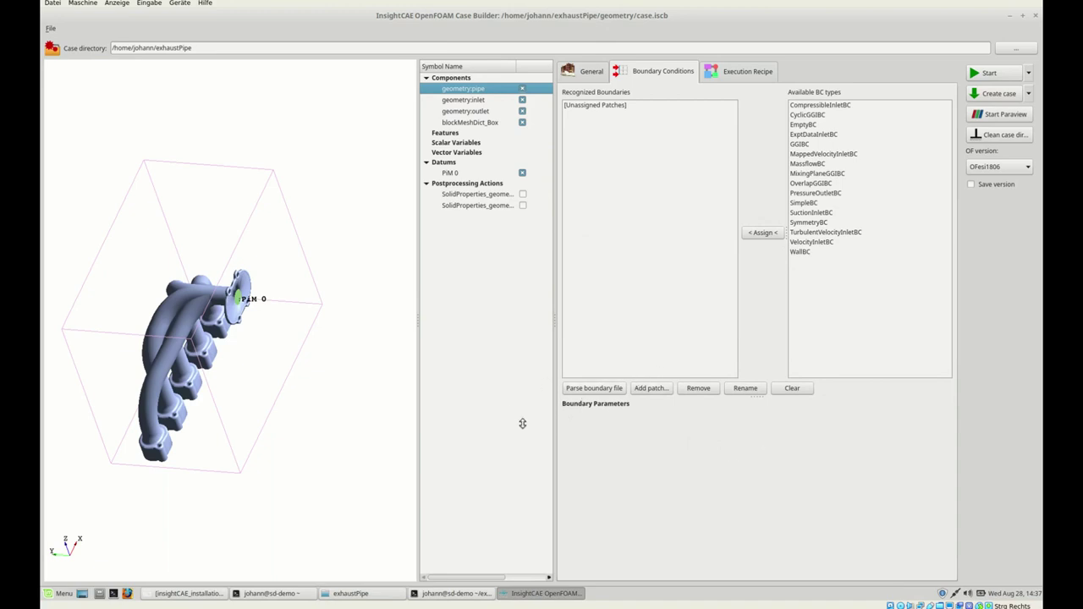
left_click(594, 387)
left_click(571, 115)
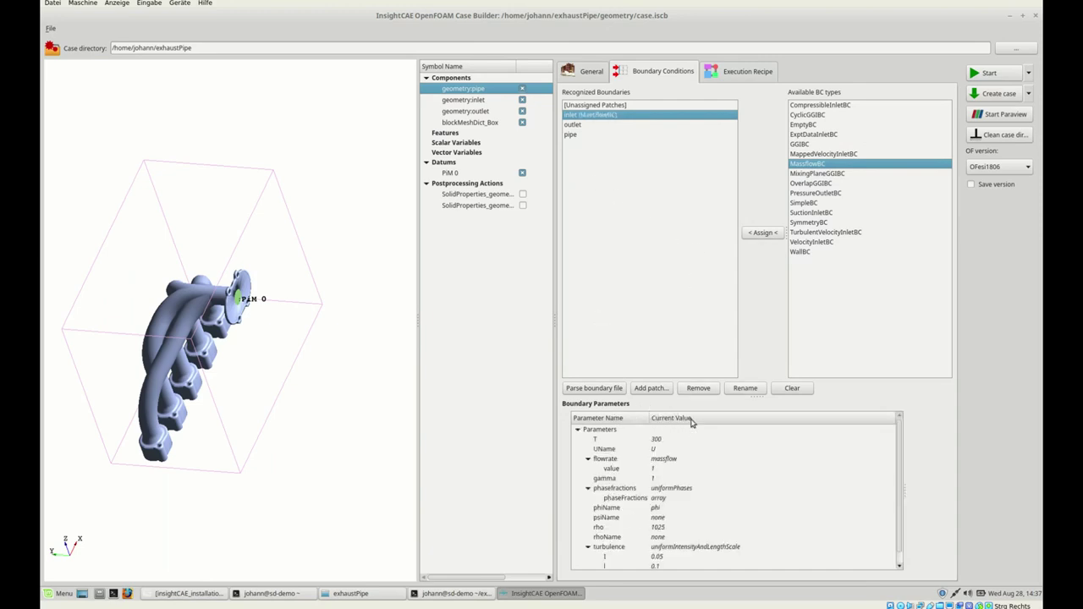
left_click_drag(687, 423, 688, 348)
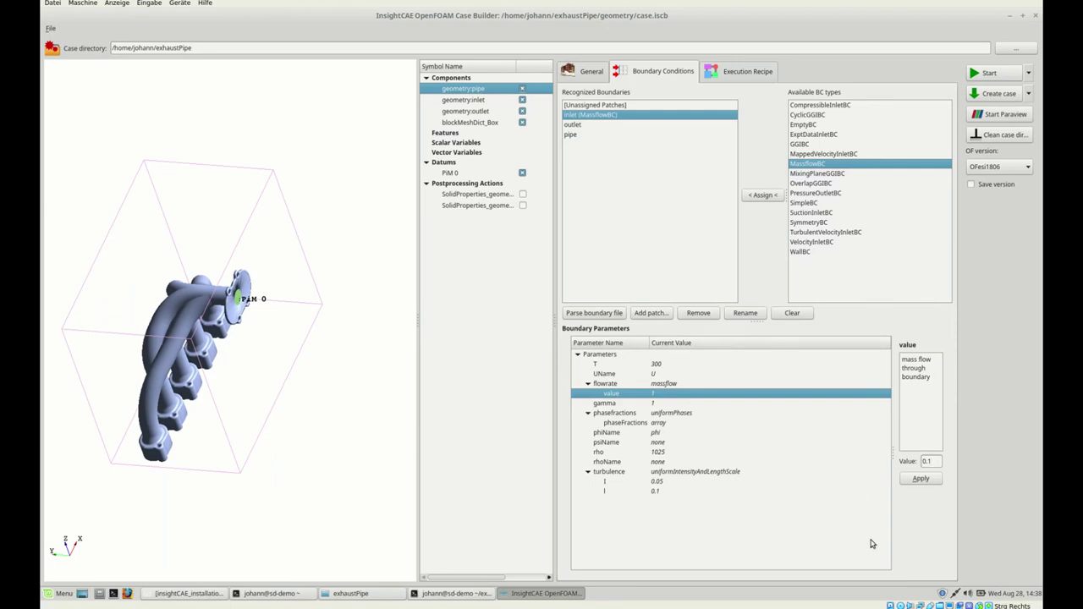
Set the inlet's mass flow value to 0.1 and its density rho to 1
key("Return")
left_click(599, 452)
key("ctrl+a")
type("1")
key("Return")
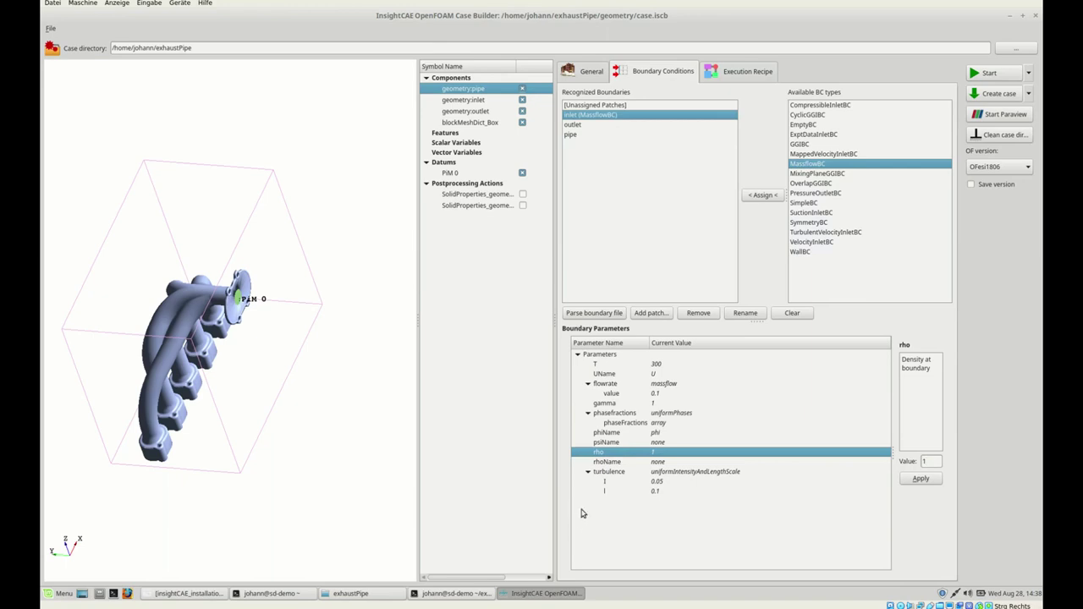
Set the inlet's turbulence length scale to 0.01
key("Down")
key("Down")
key("Down")
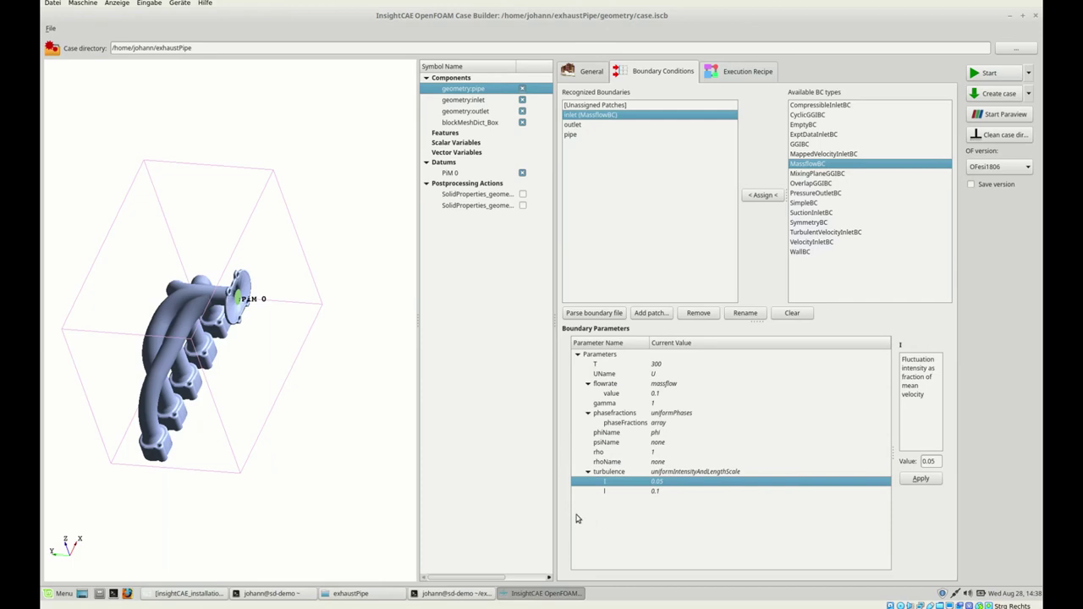
key("Down")
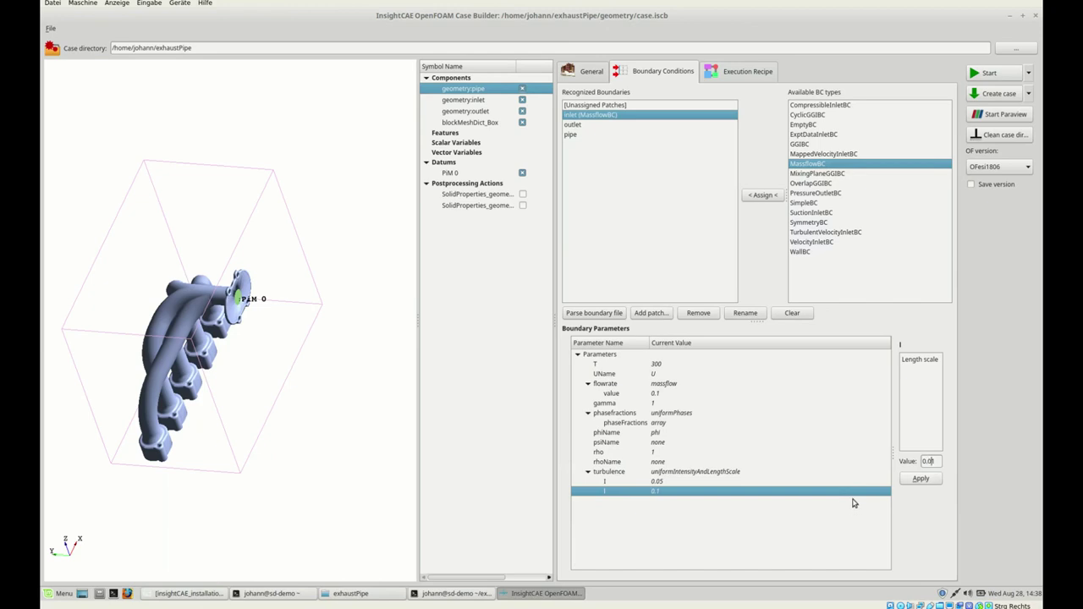
type("1")
Assign PressureOutletBC to the outlet boundary with a uniform steady pressure of 0 and density rho of 1
key("Down")
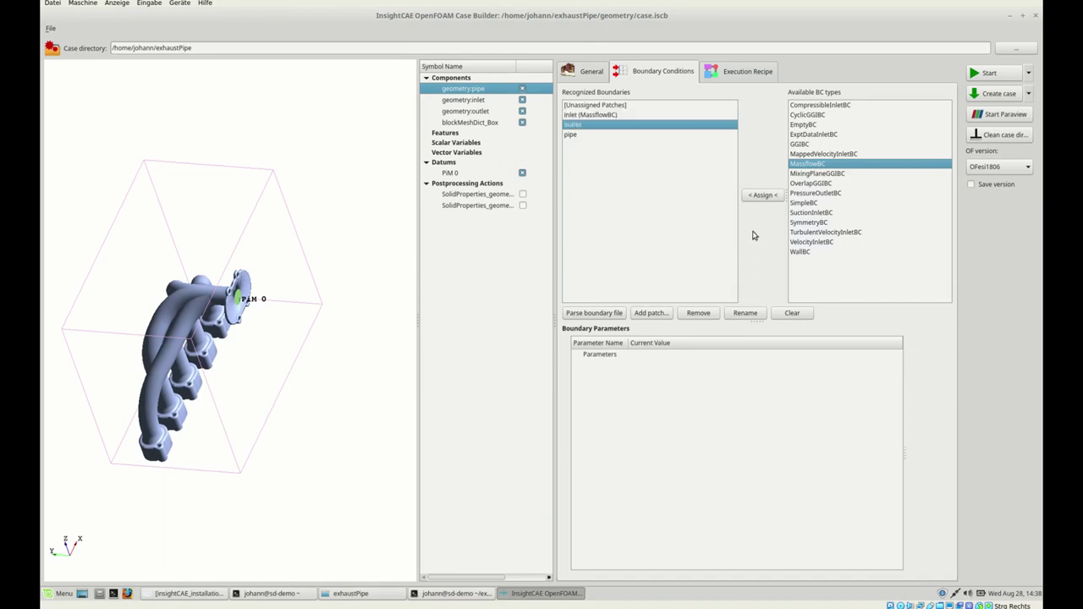
key("p")
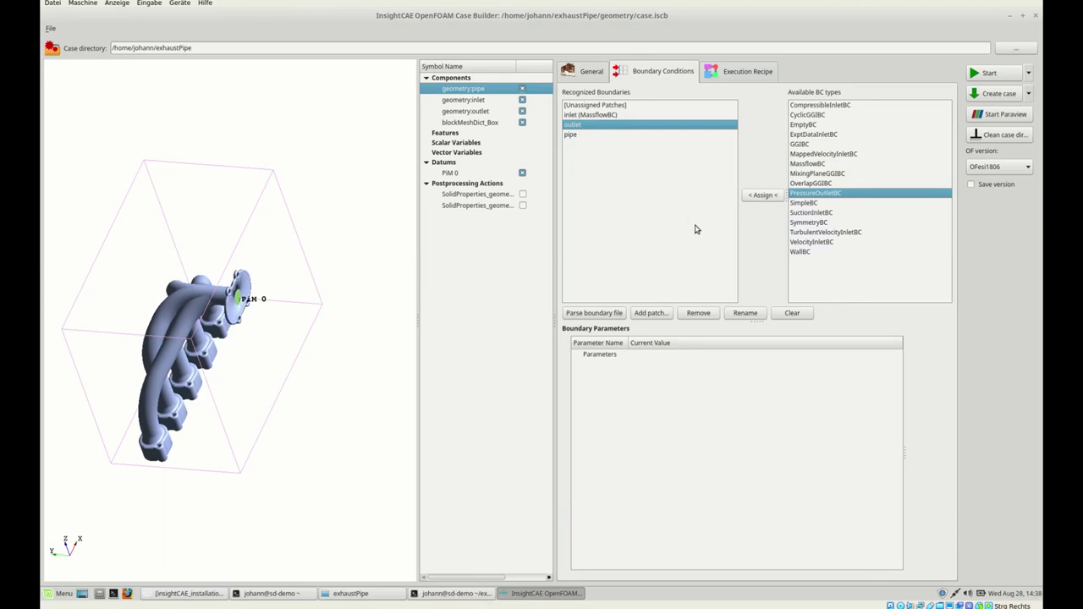
key("Return")
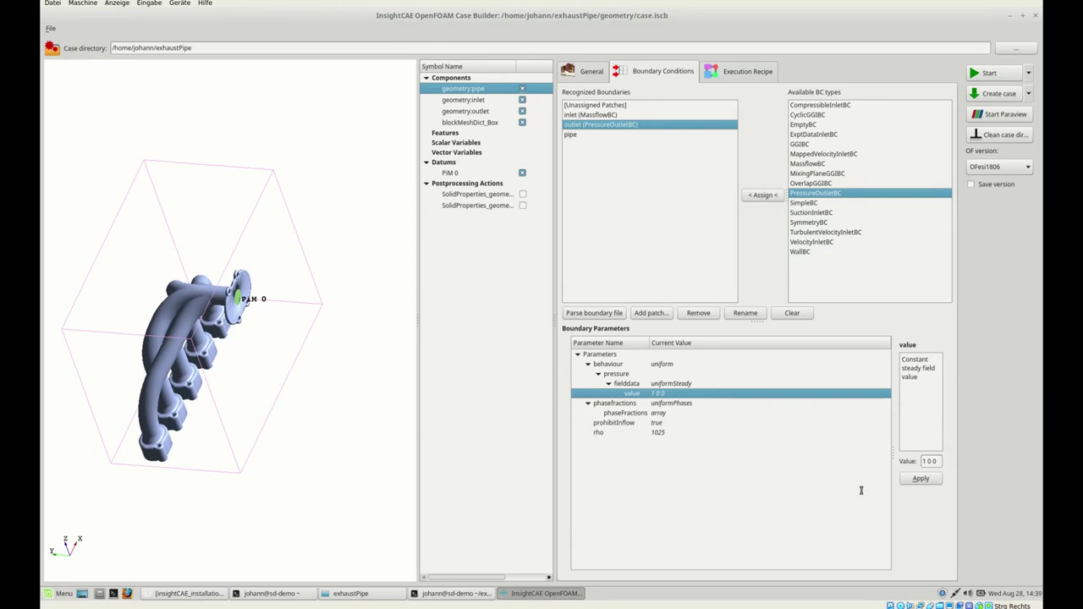
left_click_drag(858, 490, 839, 490)
type("0")
left_click(580, 432)
key("Tab")
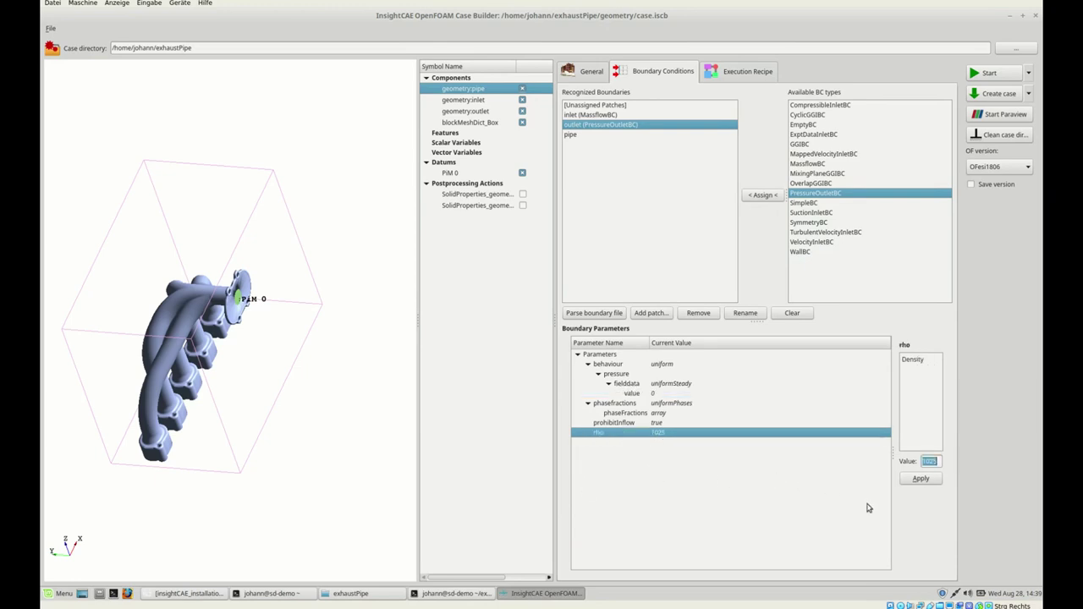
type("1")
Assign WallBC to the pipe boundary
left_click(572, 134)
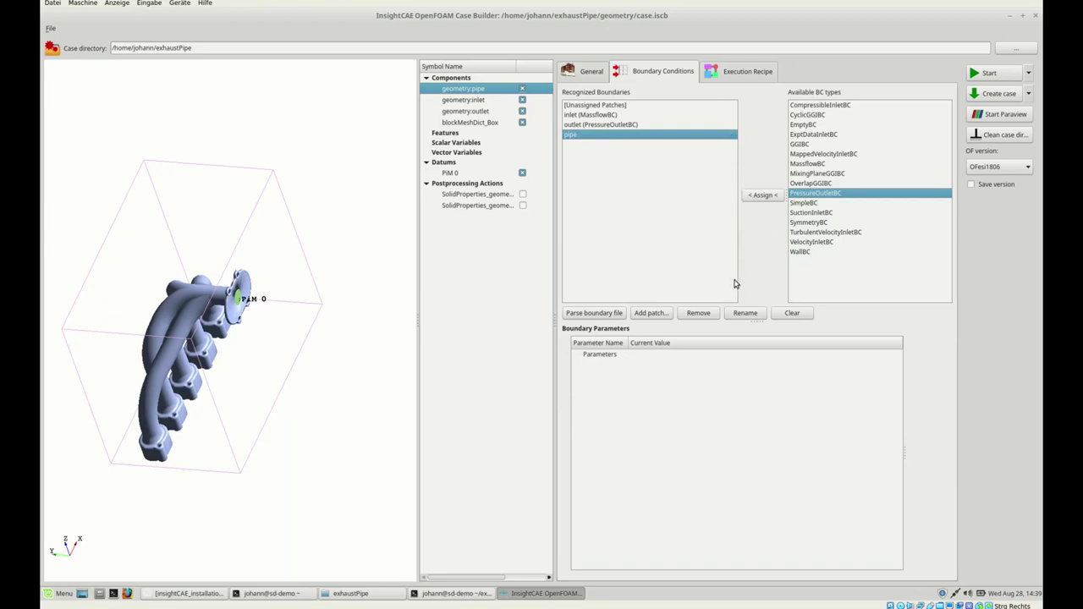
left_click(800, 252)
left_click(762, 195)
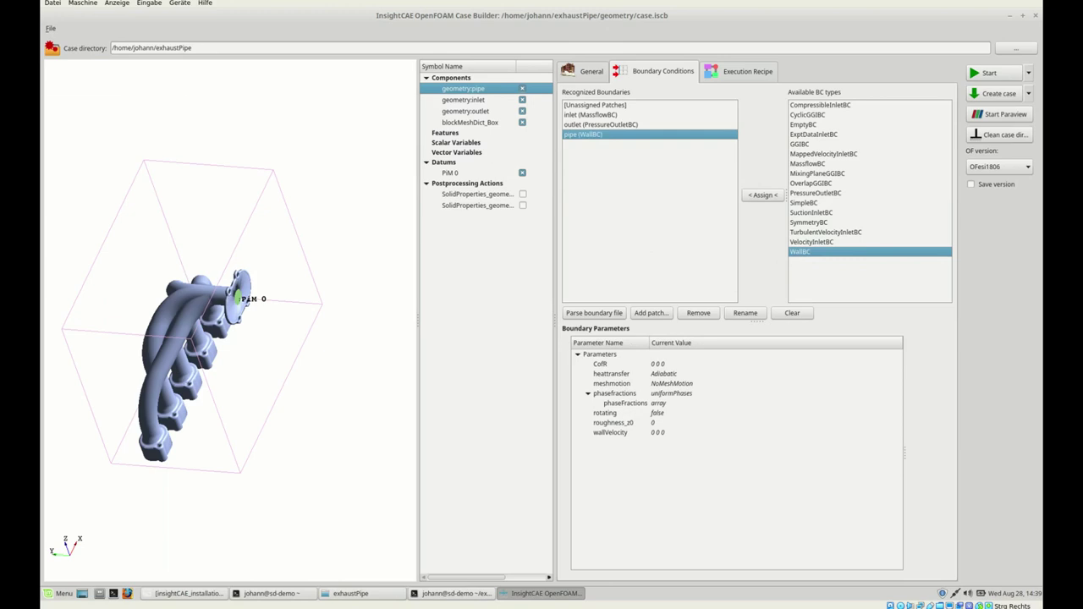
Save the case configuration and run the case in /home/johann/exhaustPipe beginning with the case step
left_click(51, 28)
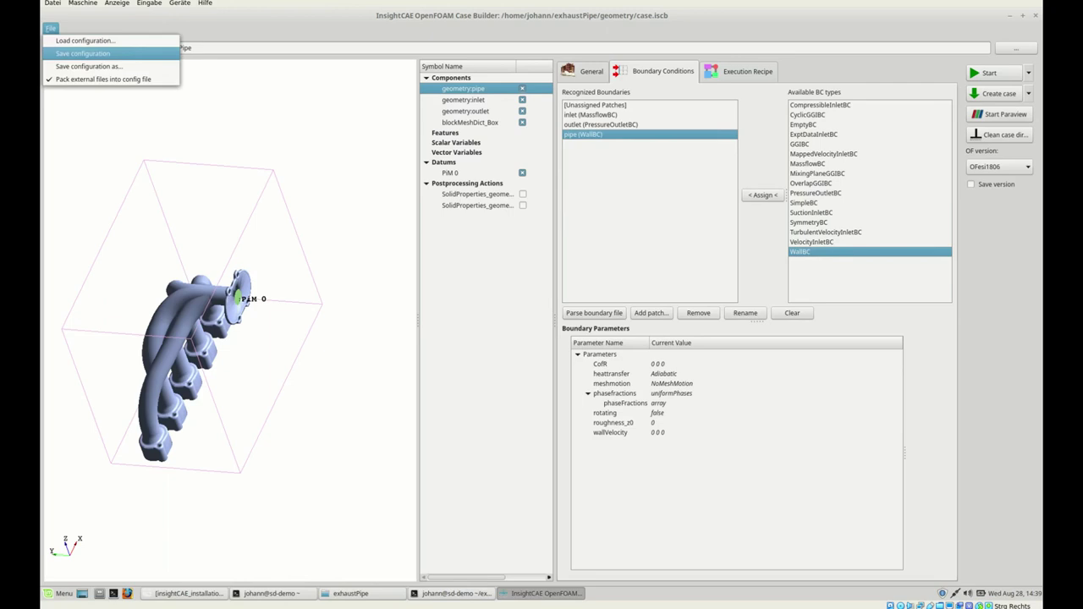
left_click(83, 53)
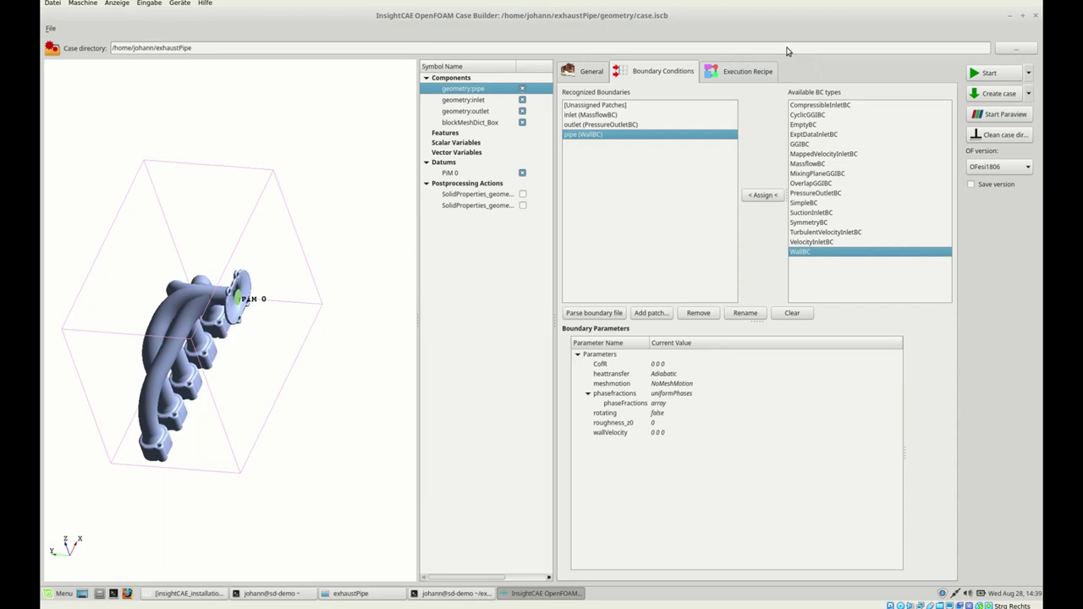
left_click(1028, 73)
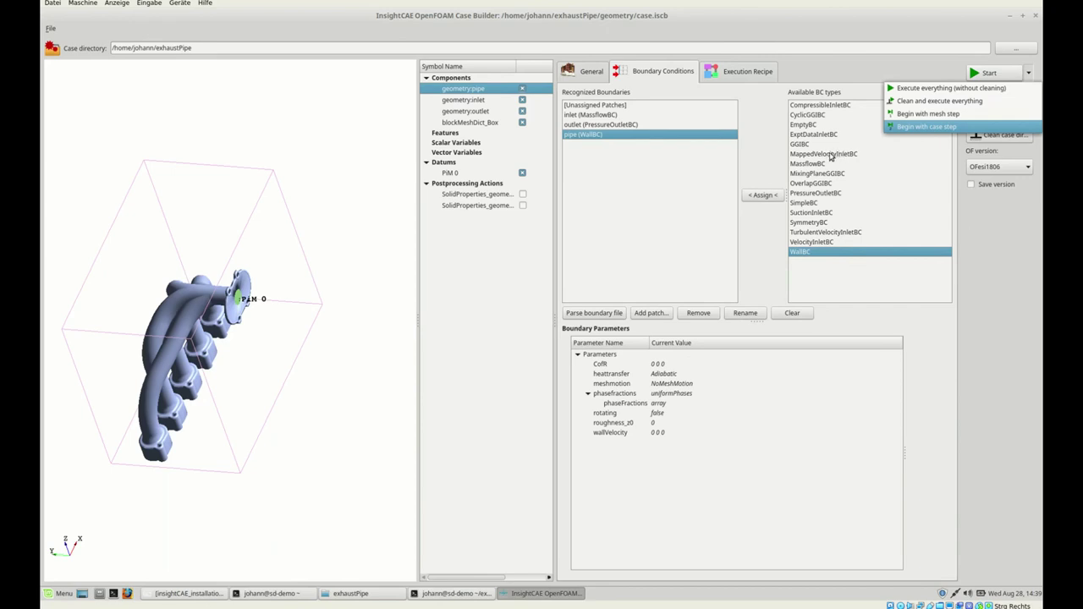
key("Return")
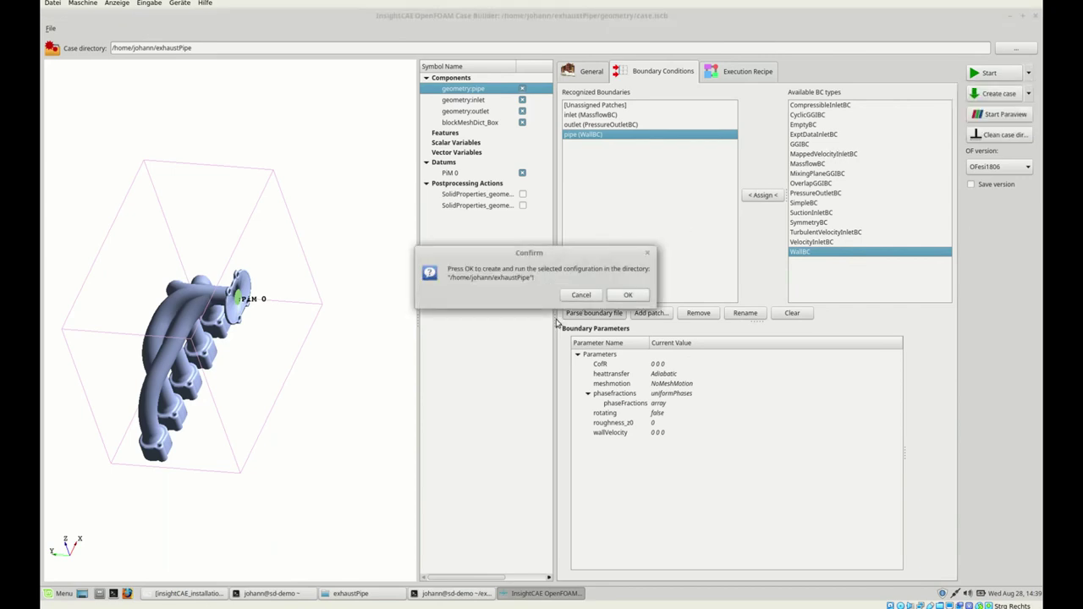
key("Return")
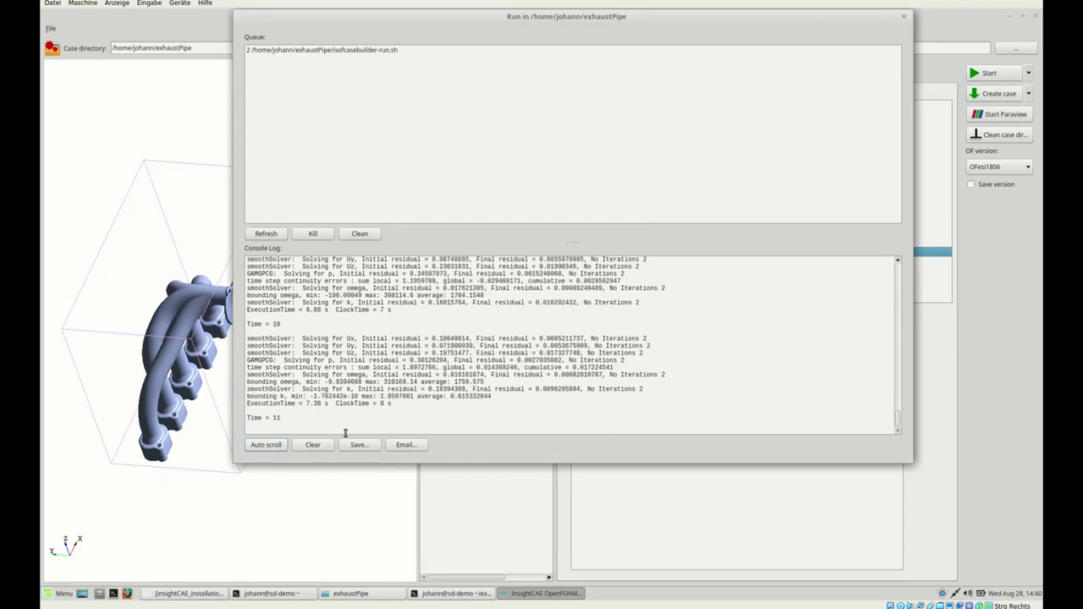
Move the solver run window aside from the case controls and launch ParaView on the exhaustPipe case
left_click_drag(452, 43, 379, 82)
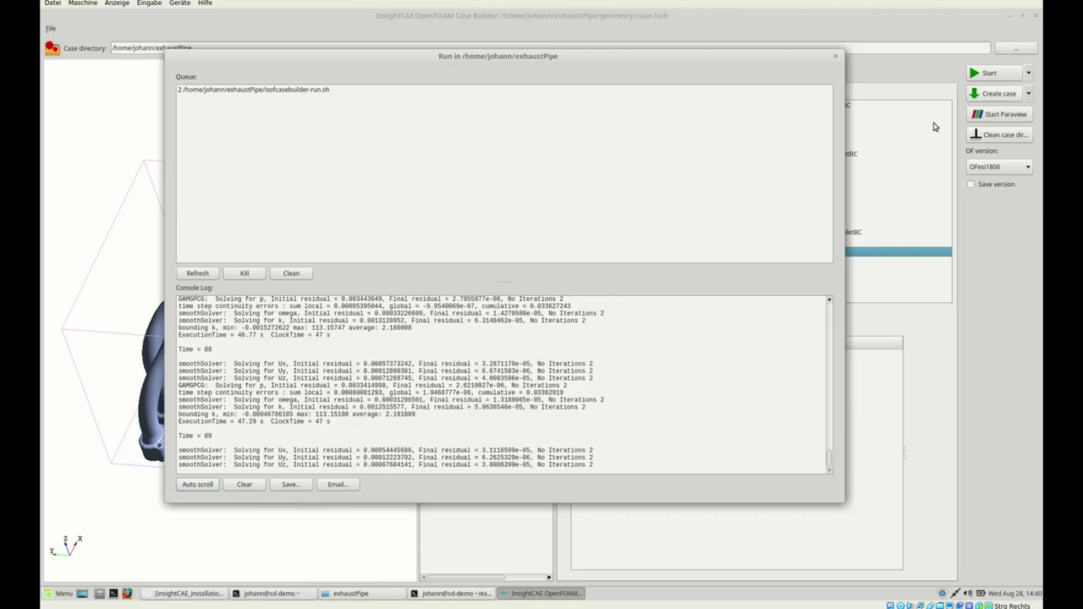
left_click(845, 96)
left_click_drag(618, 98, 577, 122)
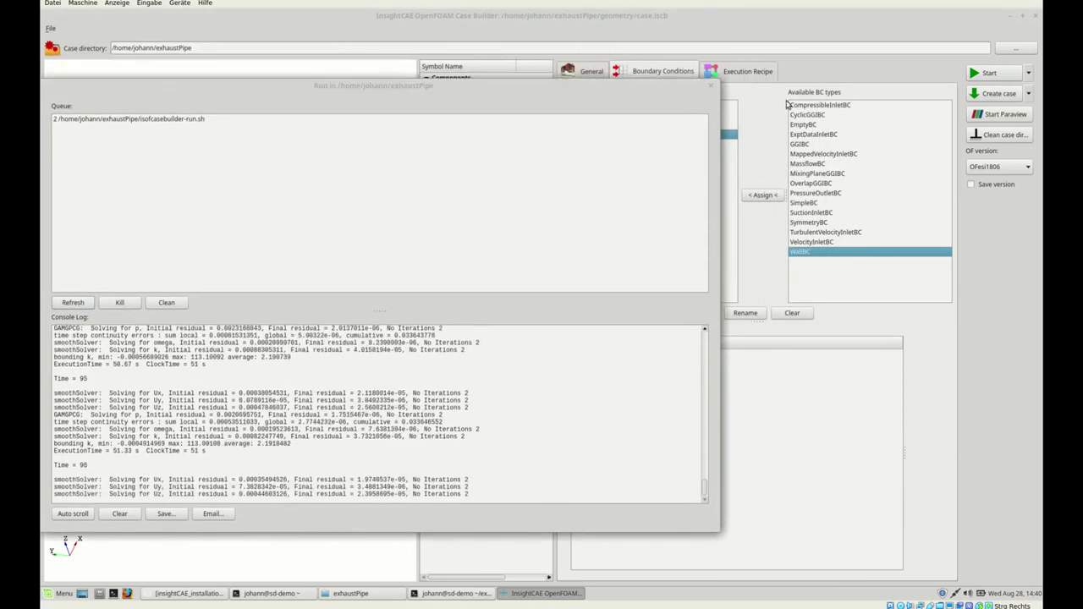
left_click(786, 104)
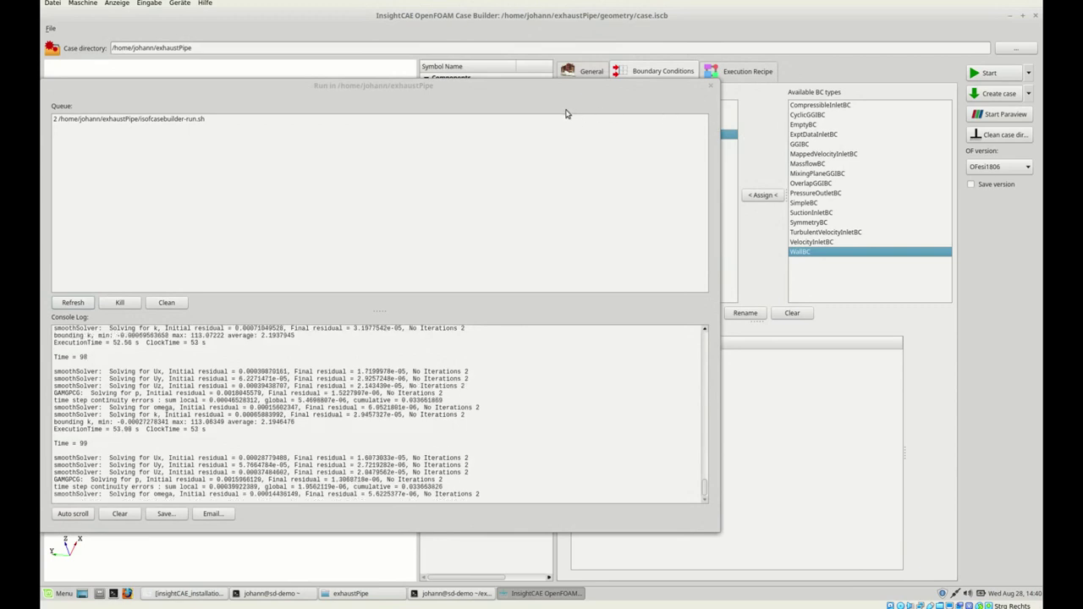
left_click_drag(523, 114, 566, 122)
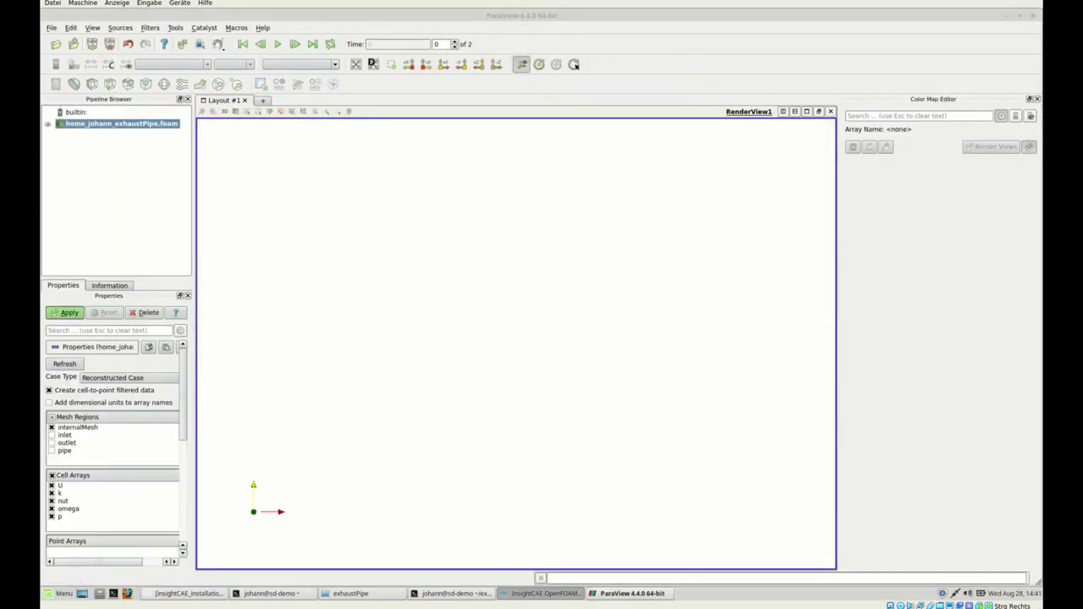
Load the case's internalMesh in ParaView and display pressure p at the last time step, rescaled to the data range
left_click(70, 312)
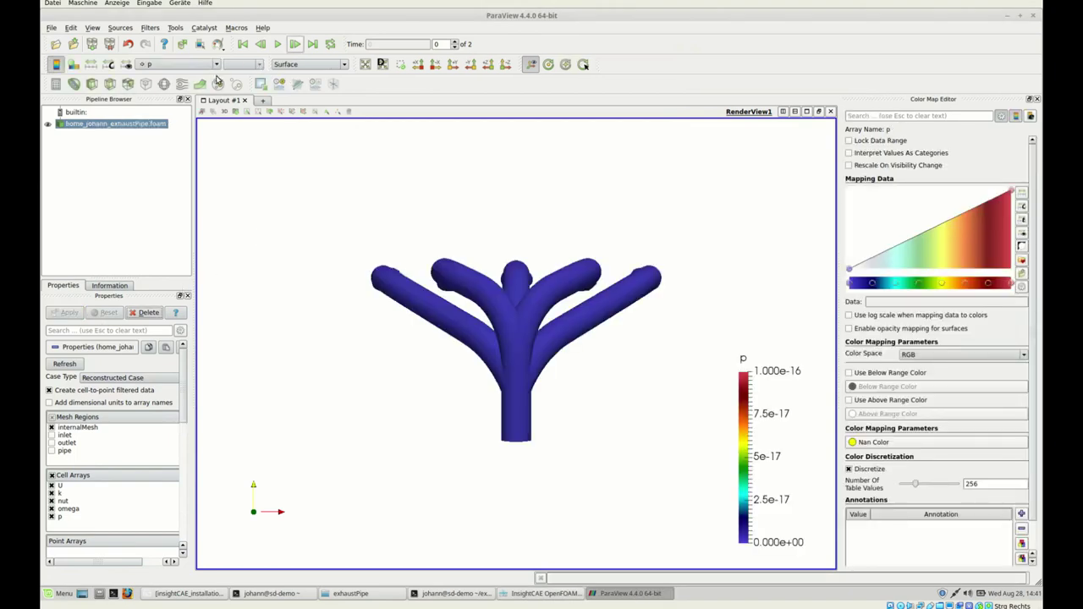
left_click(312, 44)
left_click_drag(356, 439, 307, 303)
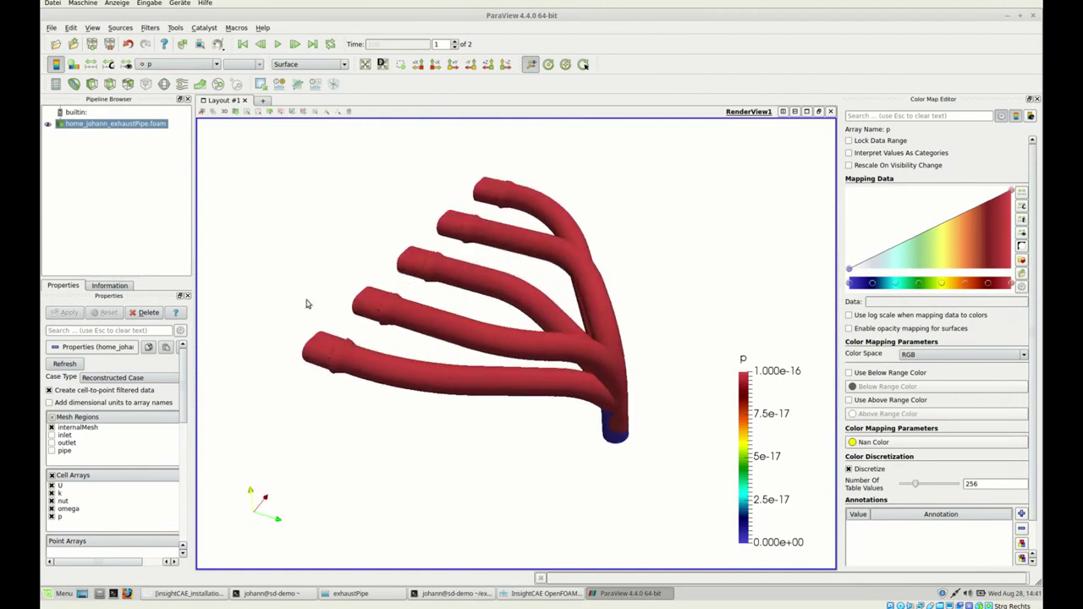
left_click_drag(329, 342, 364, 311)
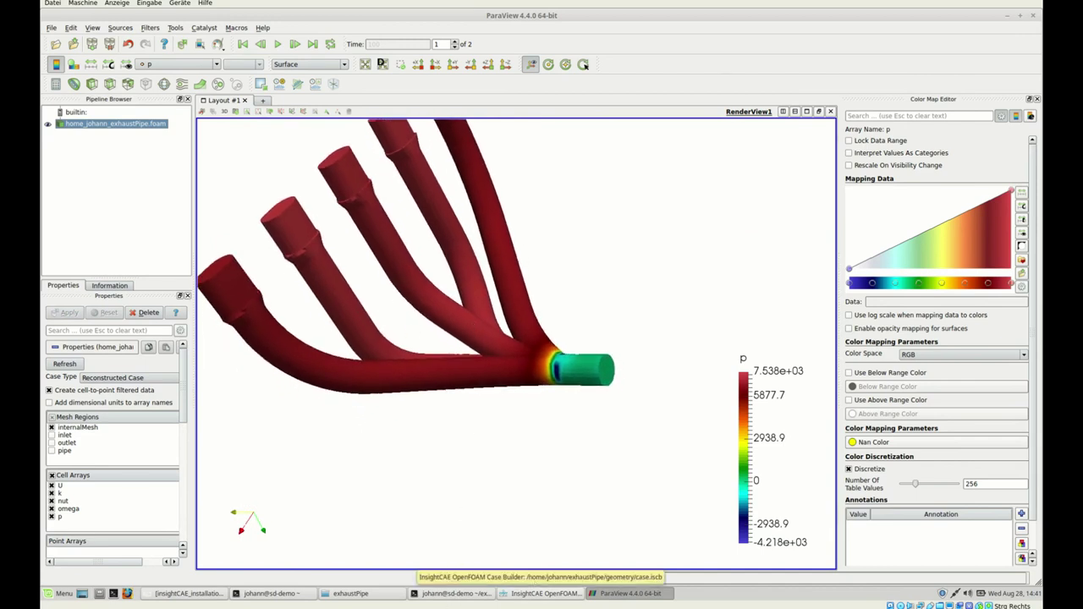
left_click_drag(449, 388, 433, 354)
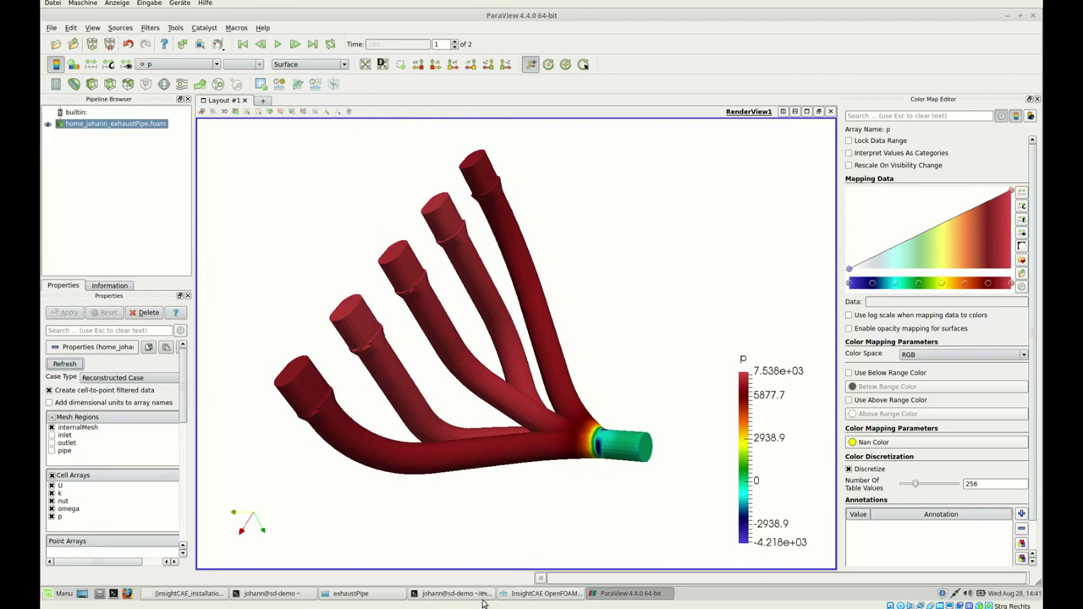
Check the solver's progress in the InsightCAE run log, and refresh the case in ParaView to its latest time step
left_click(542, 593)
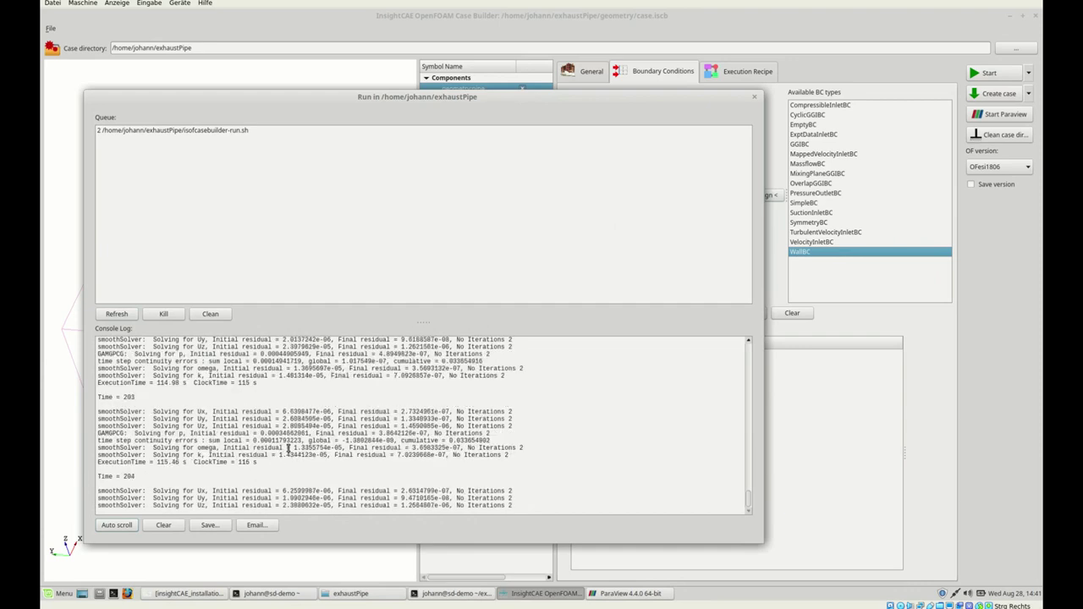
key("alt+Tab")
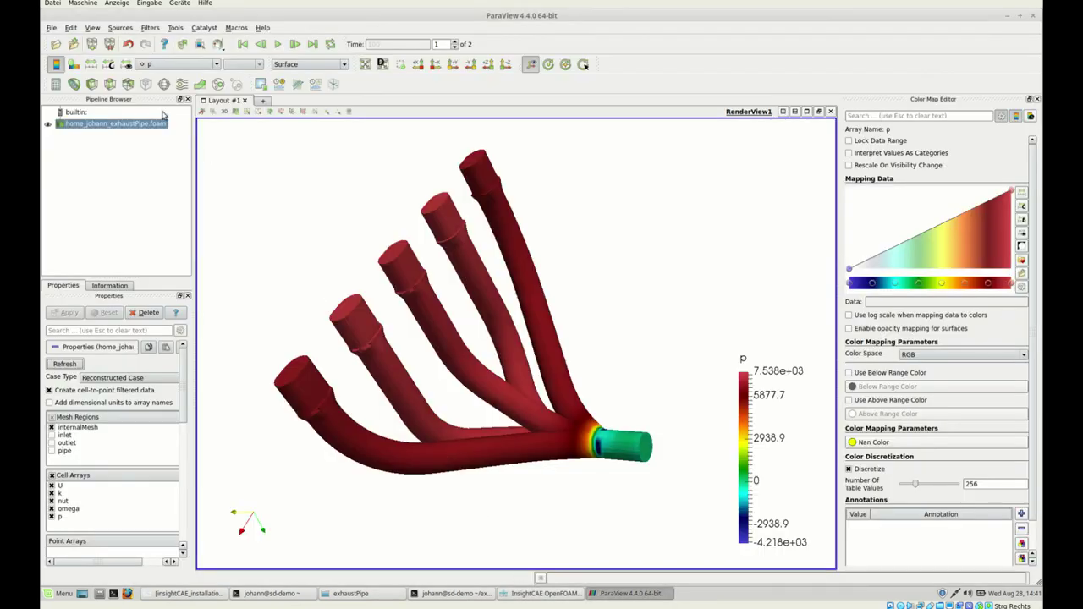
left_click(64, 364)
left_click(313, 44)
left_click_drag(394, 396, 383, 411)
left_click_drag(386, 334, 330, 226)
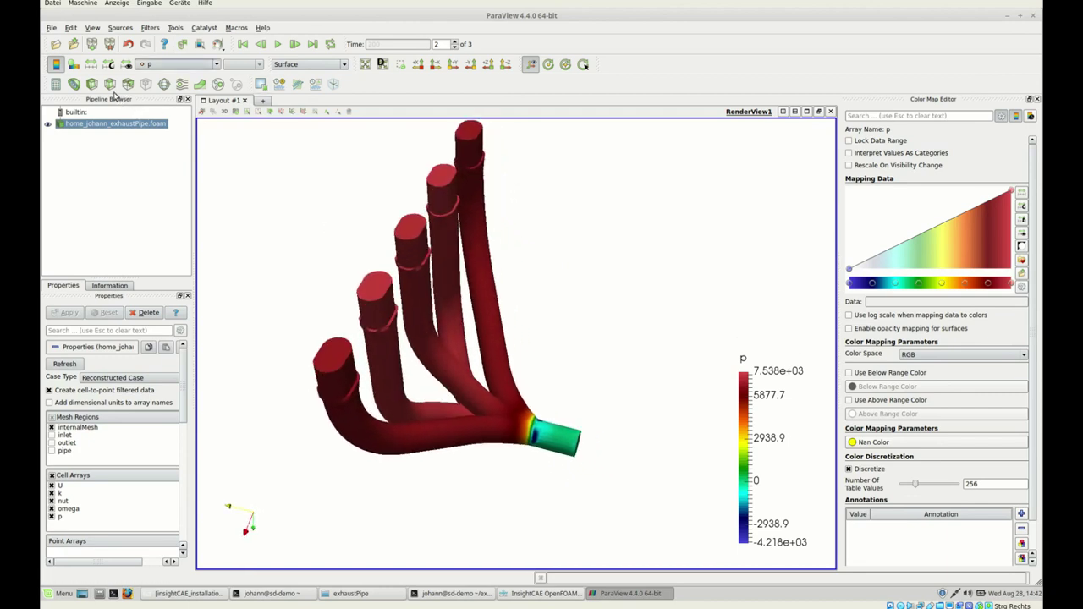
Colour the exhaust pipe by the magnitude of velocity U
left_click(177, 64)
left_click(170, 83)
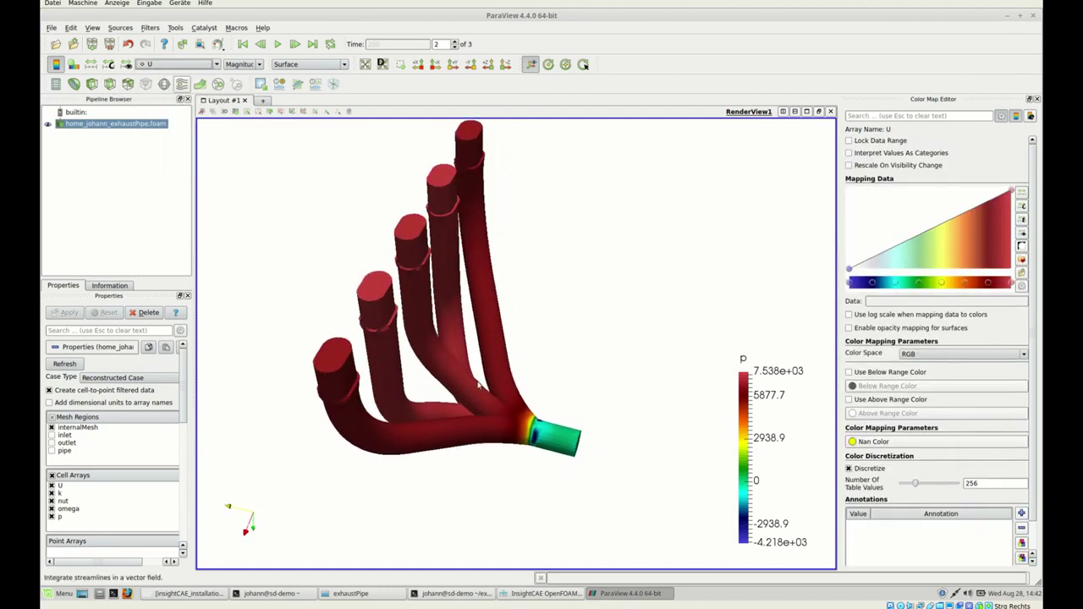
left_click_drag(477, 385, 359, 336)
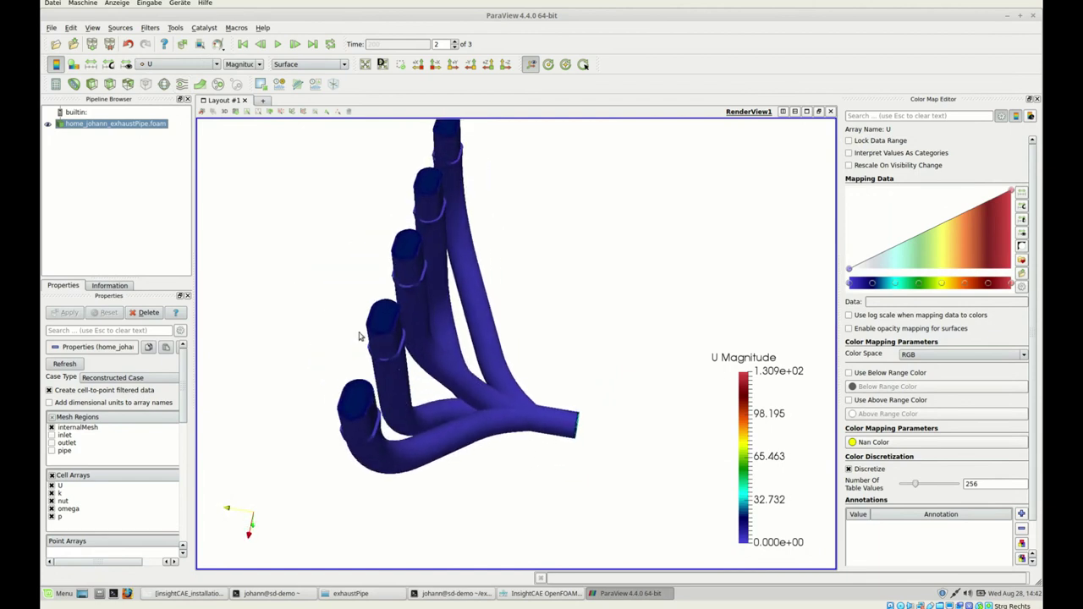
Include all mesh regions of the case: internalMesh, inlet, outlet and pipe
left_click(150, 27)
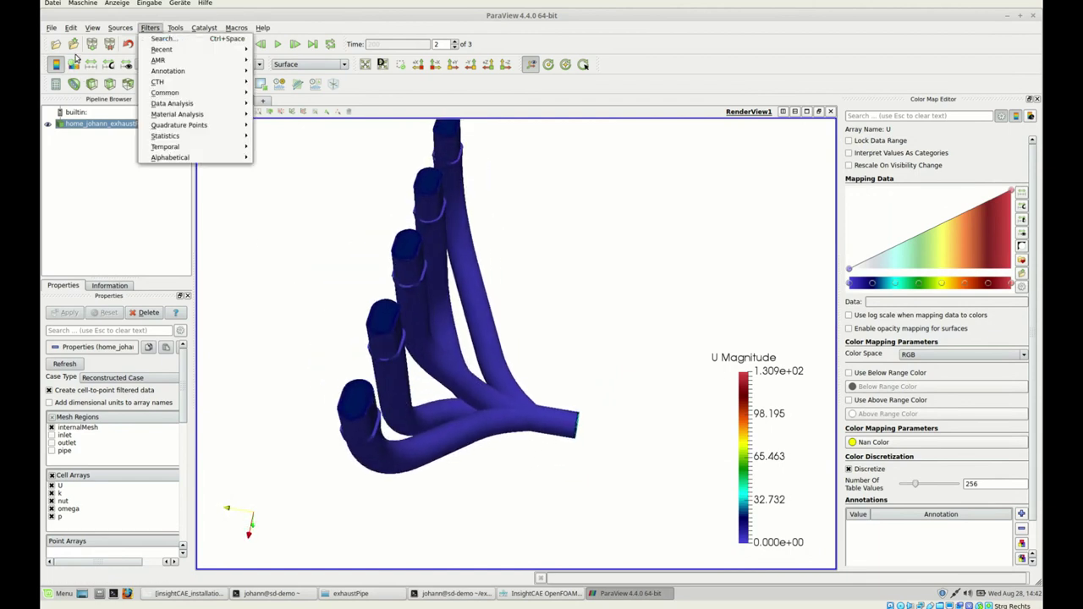
mouse_move(170, 157)
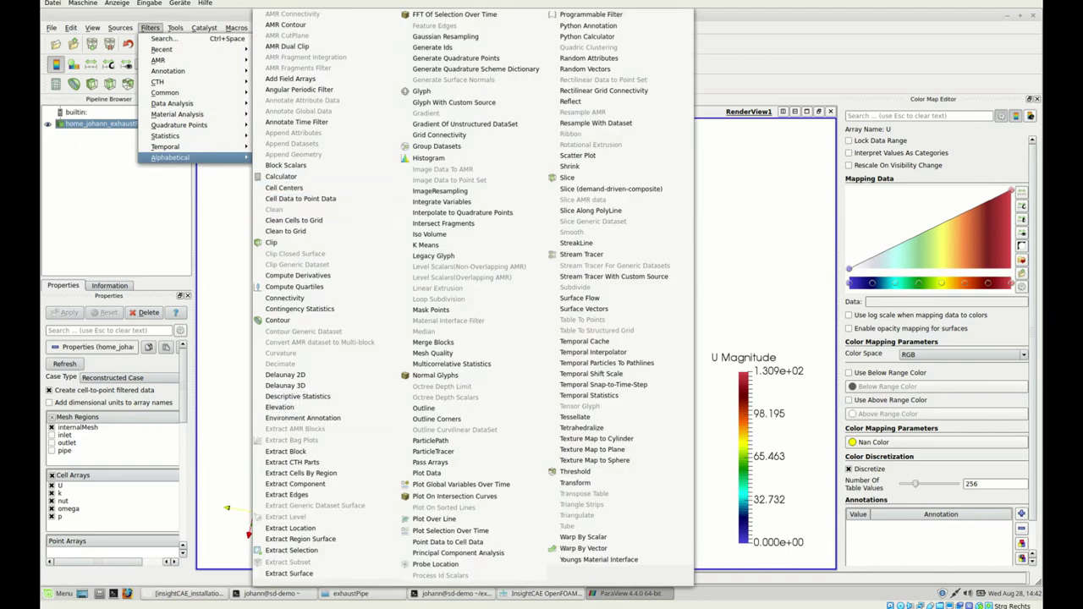
left_click(48, 476)
left_click(53, 416)
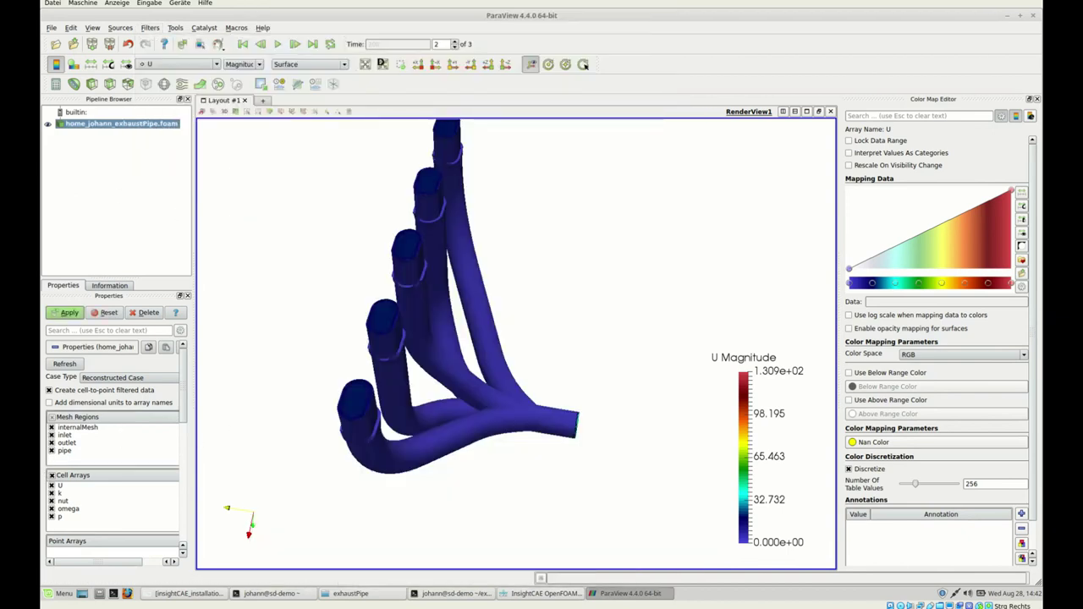
left_click(68, 312)
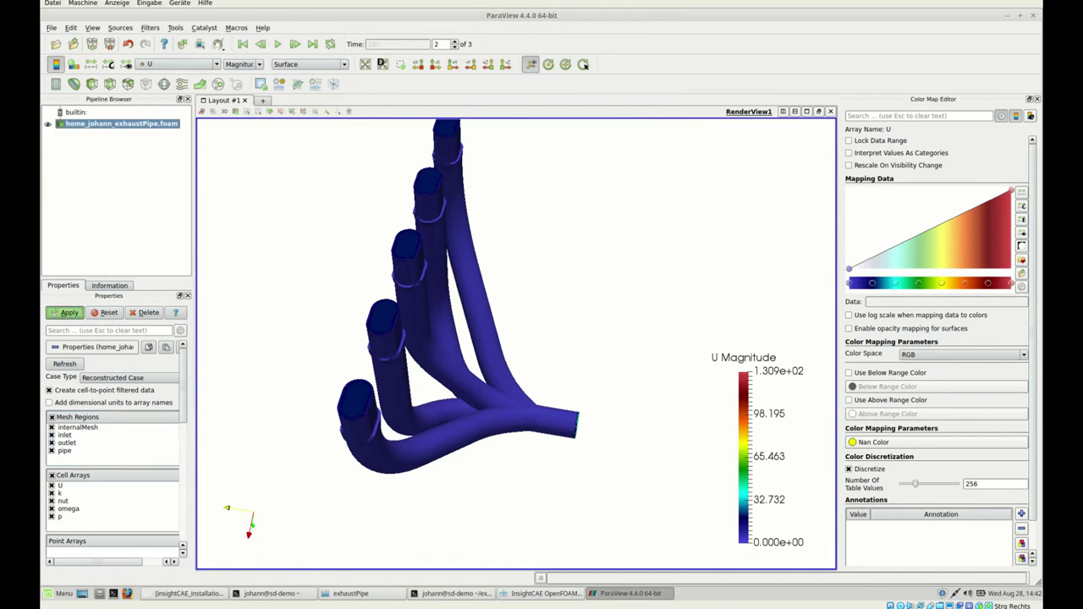
Extract the inlet patch from the case with an Extract Block filter
key("alt+r")
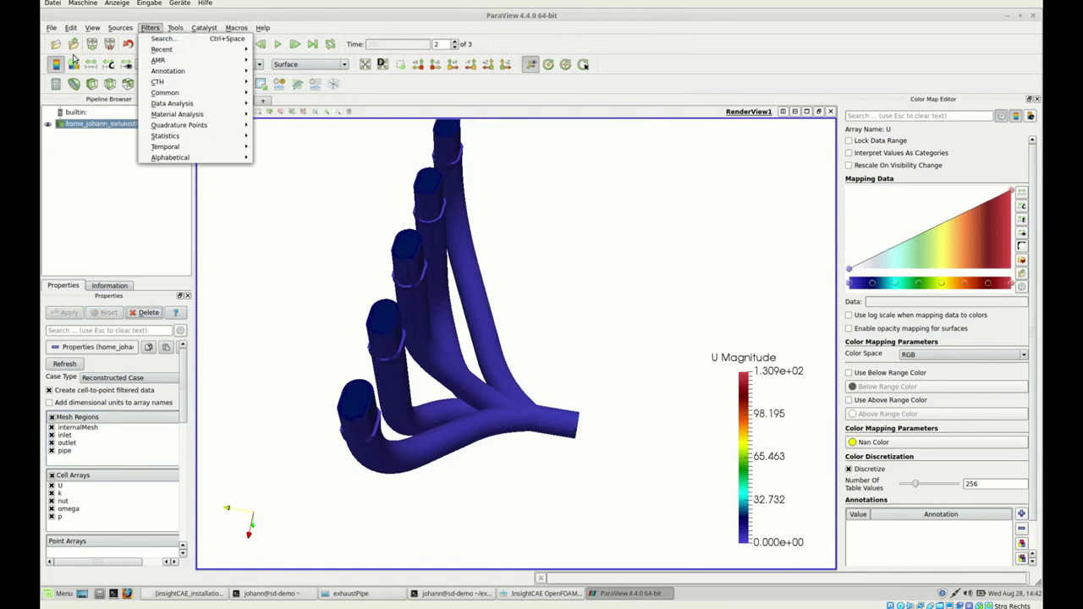
key("Up")
key("Right")
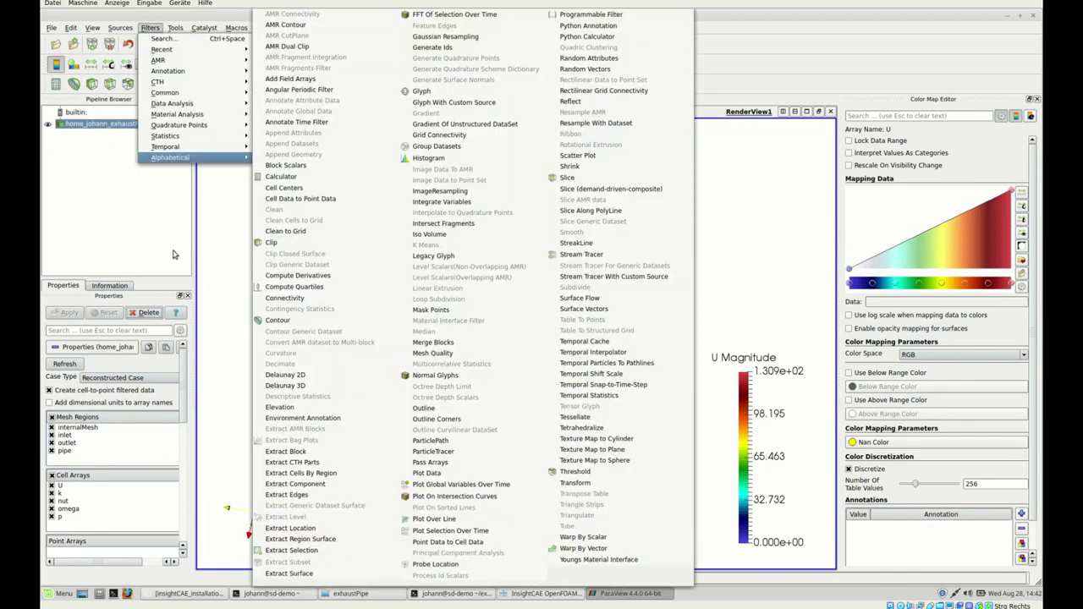
key("Return")
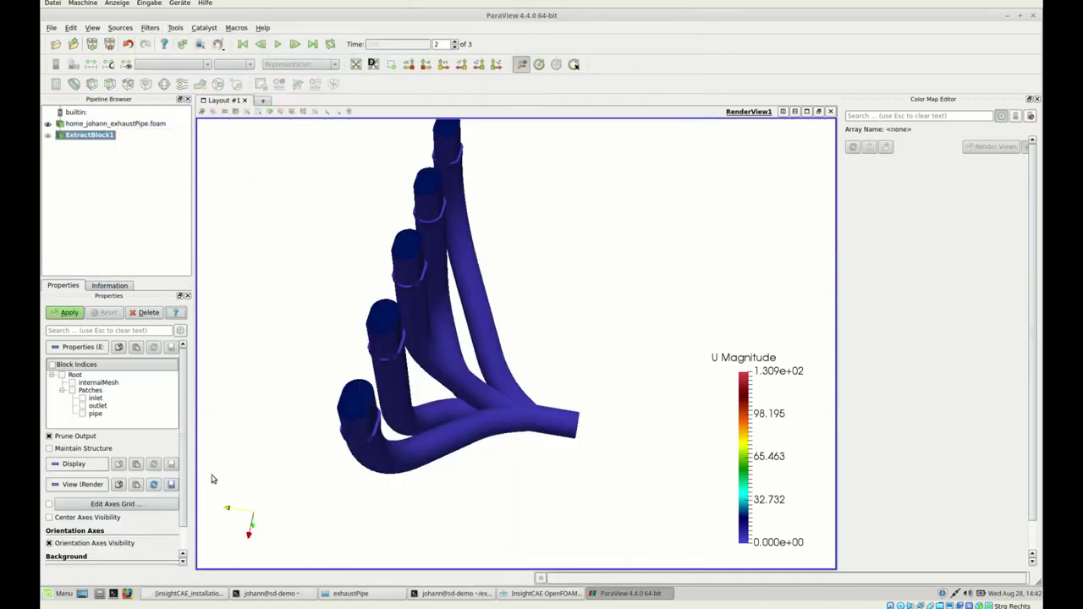
left_click(82, 398)
left_click(69, 312)
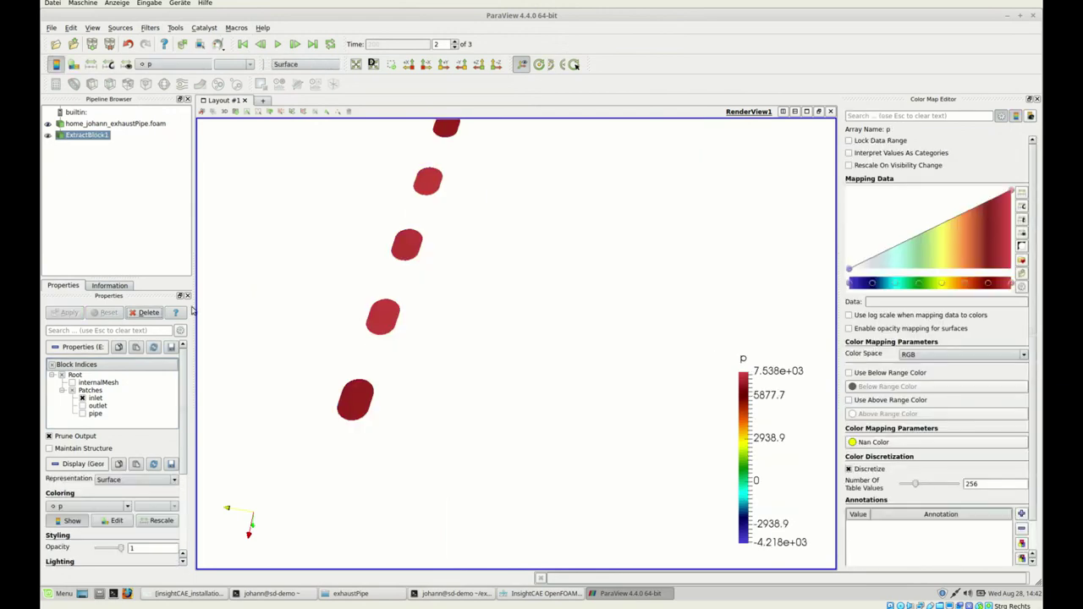
Rescale the pressure colours to the extracted inlet patch's data range and compare the five inlet faces
left_click_drag(389, 270, 343, 278)
left_click(91, 64)
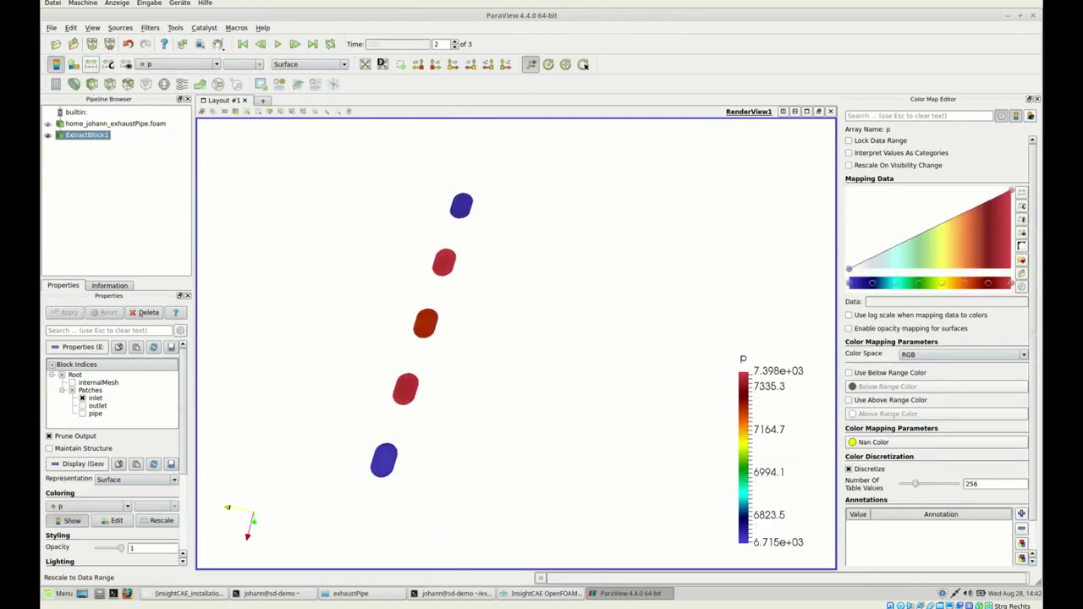
left_click_drag(454, 355, 463, 318)
left_click_drag(432, 257, 361, 448)
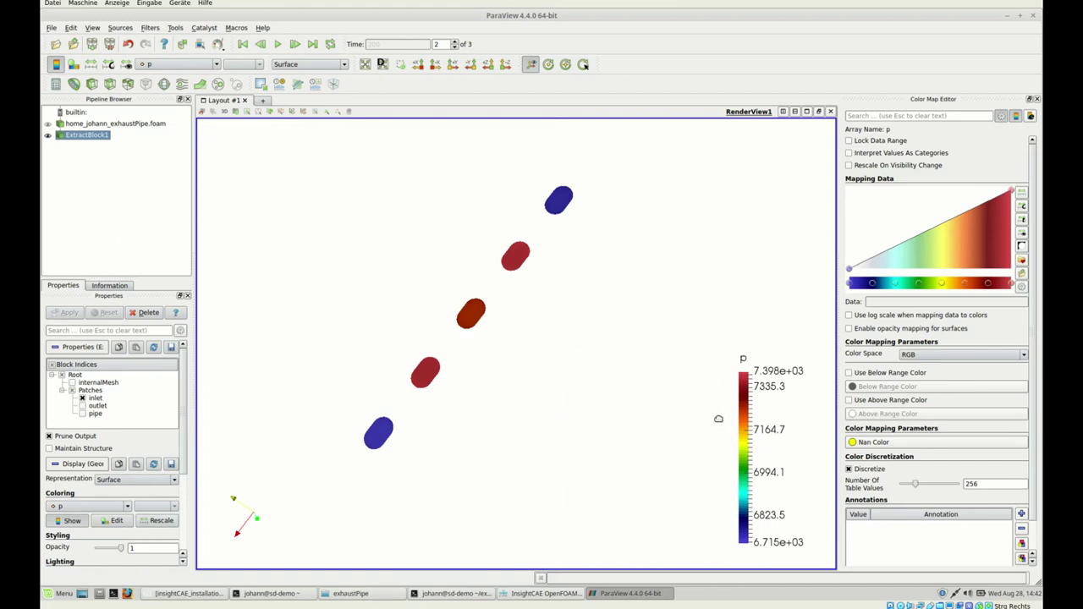
left_click_drag(456, 381, 439, 360)
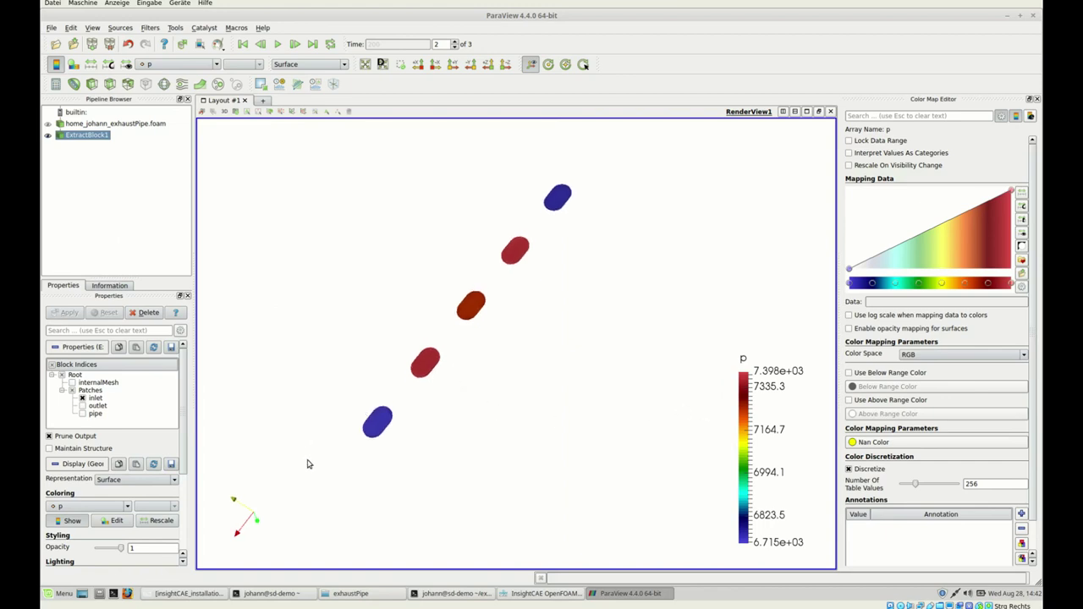
mouse_move(432, 368)
left_mouse_down()
mouse_move(375, 346)
mouse_move(363, 357)
mouse_move(437, 375)
mouse_move(454, 368)
mouse_move(426, 358)
left_mouse_up()
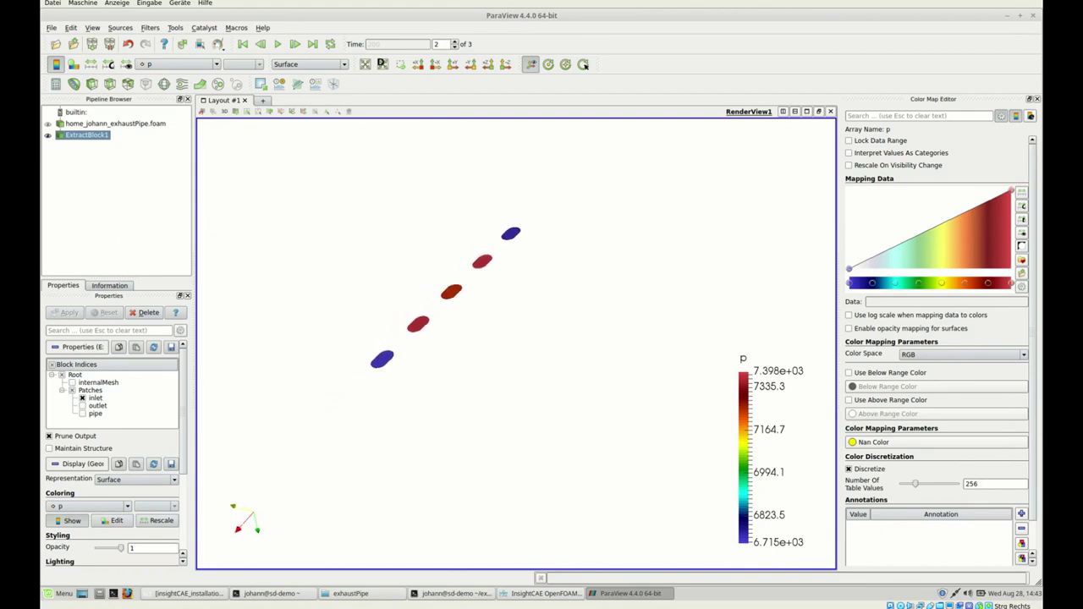
Show the full exhaust pipe case again together with the extracted inlet patch
left_click(114, 124)
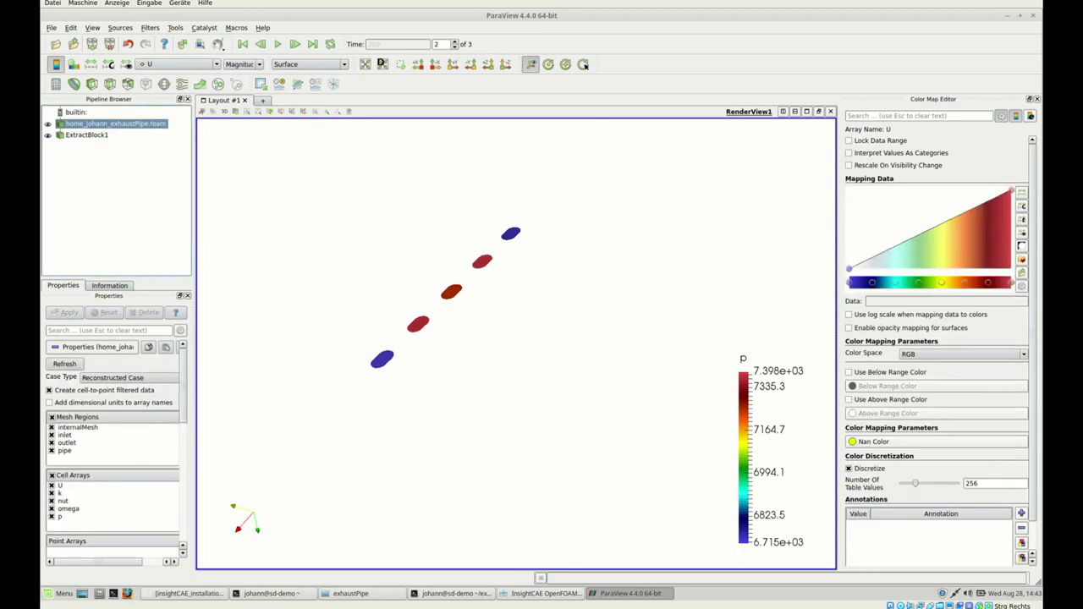
left_click(49, 124)
left_click_drag(412, 433, 411, 448)
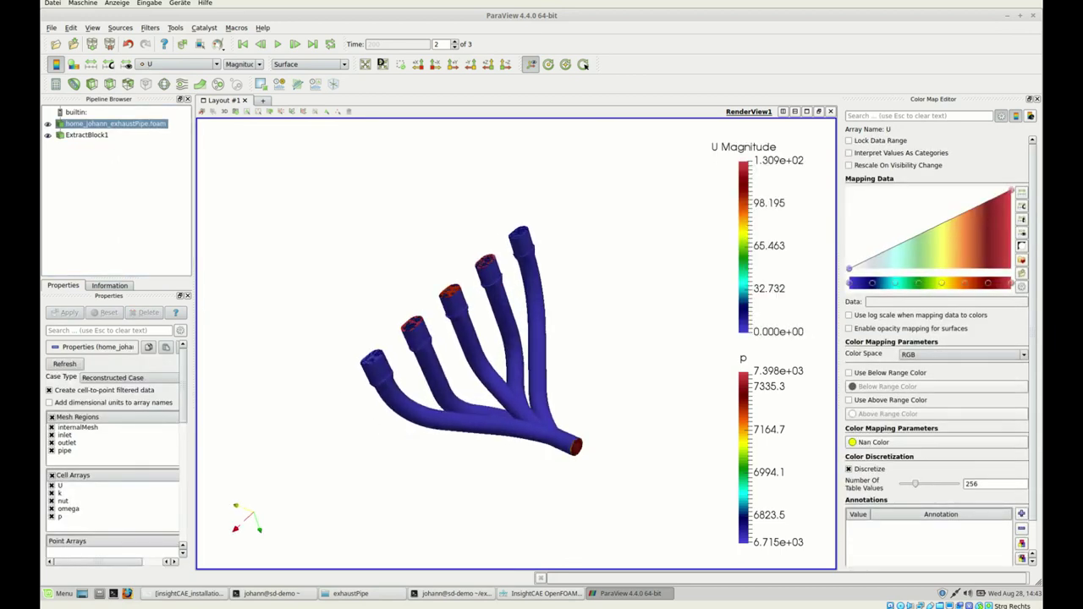
Extract the pipe patch from the case with a second Extract Block filter and set its opacity to 0.6
left_click(150, 27)
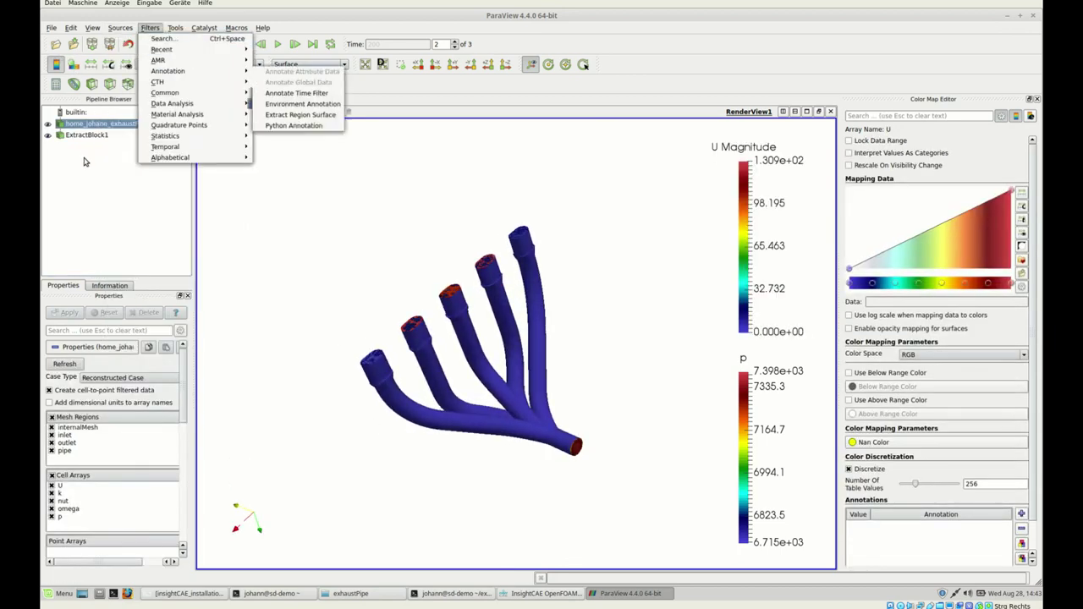
mouse_move(169, 157)
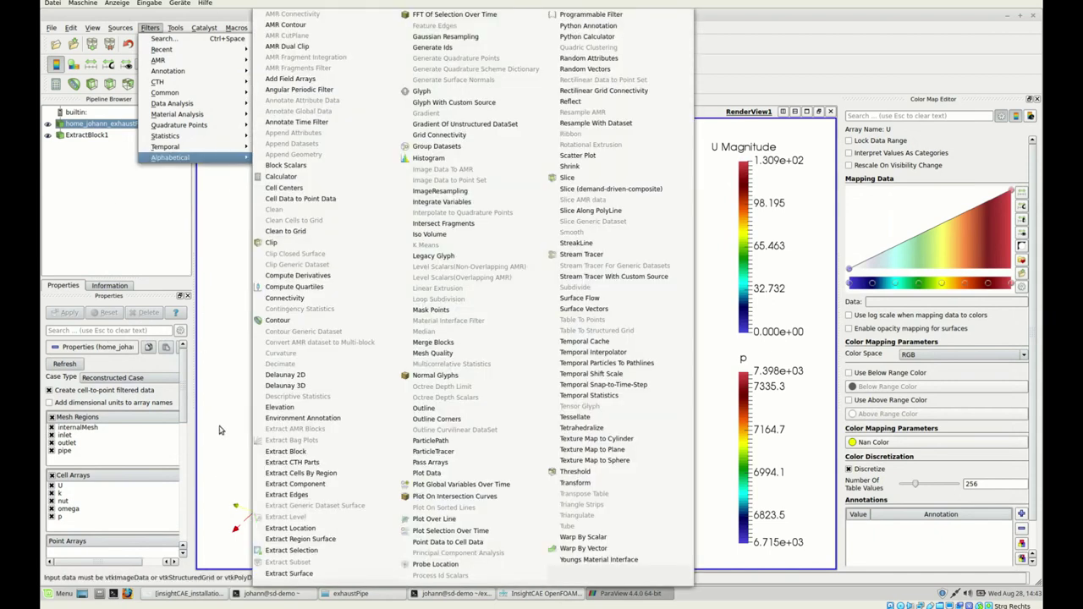
left_click(279, 450)
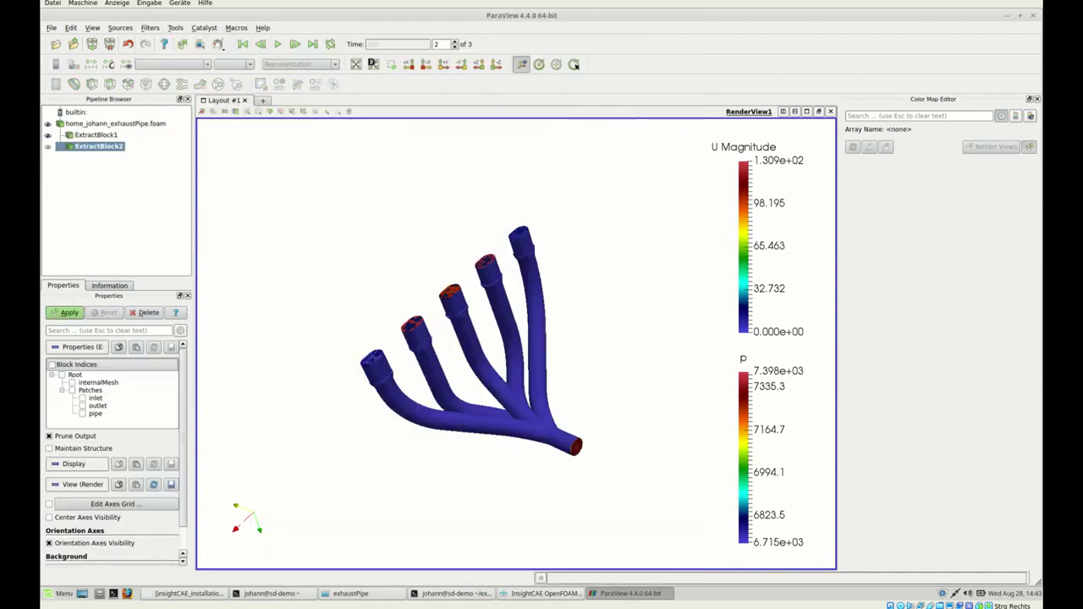
left_click(82, 413)
left_click(70, 312)
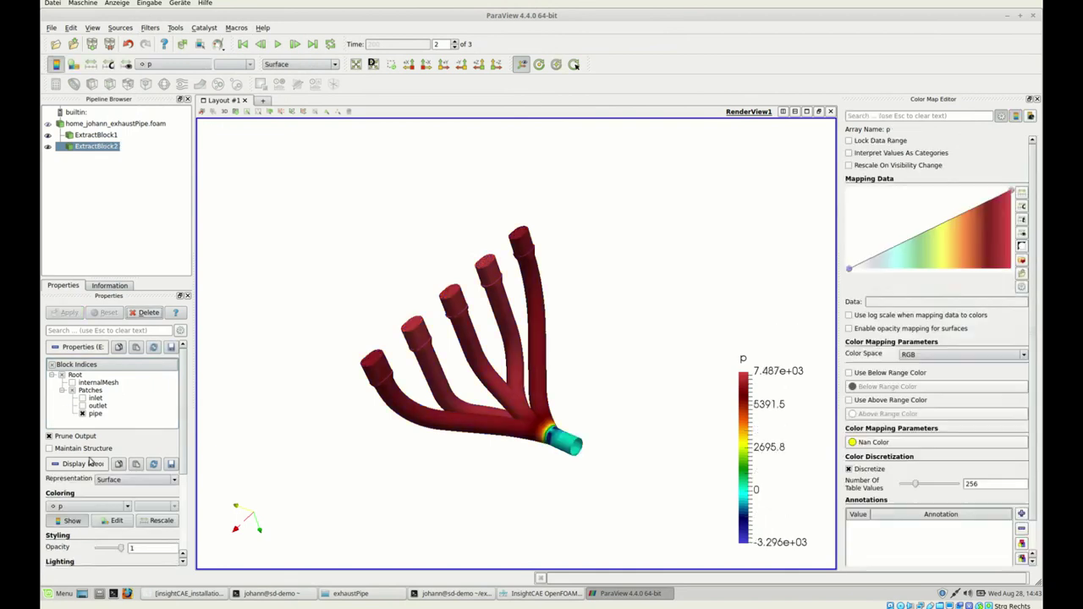
left_click_drag(120, 548, 111, 548)
left_click_drag(401, 444, 154, 190)
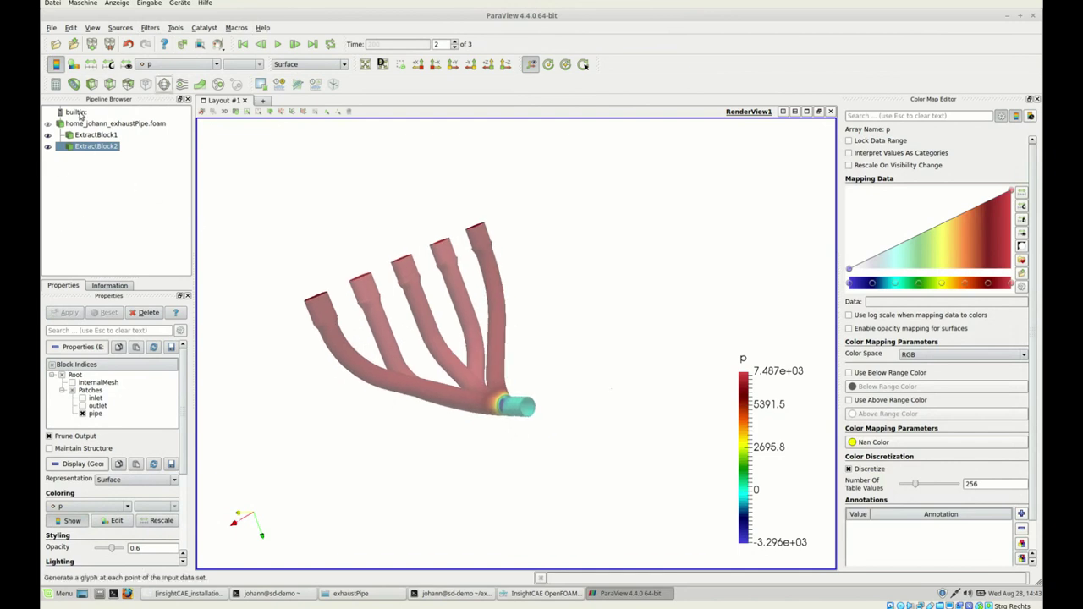
Trace U streamlines through the full case from a point source seeded inside the outlet pipe, with a radius of about 0.024
left_click(127, 123)
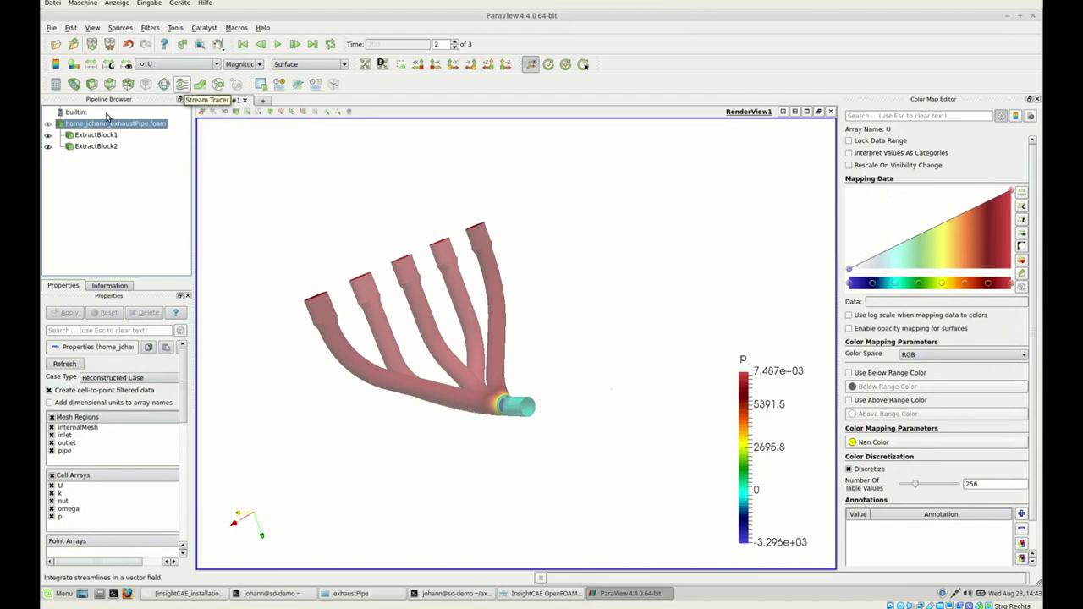
left_click(182, 84)
left_click_drag(483, 423, 467, 524)
key("p")
key("p")
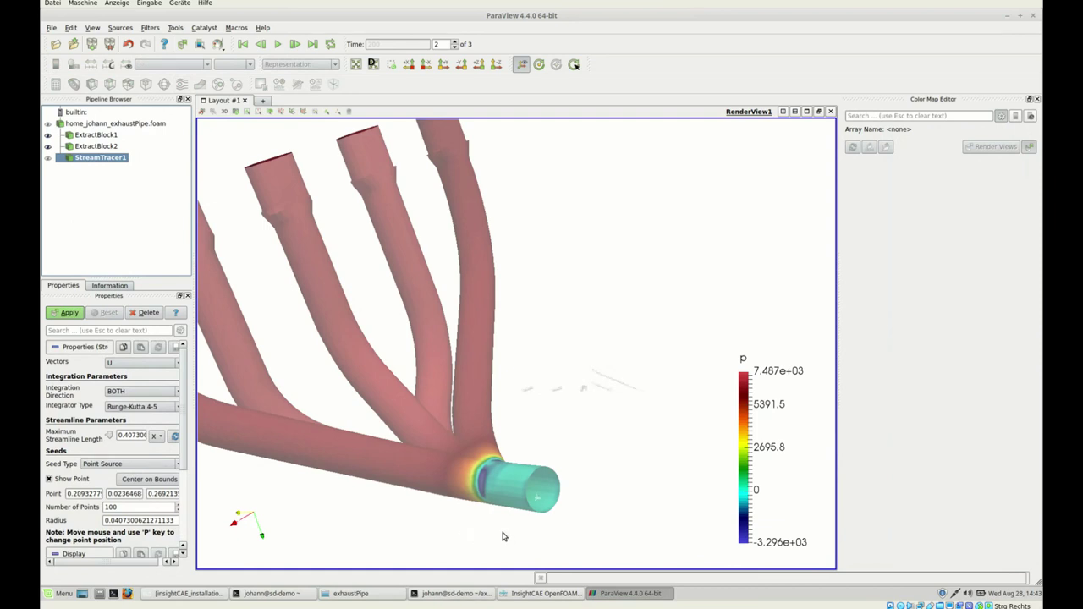
key("p")
key("p")
key("p")
key("p")
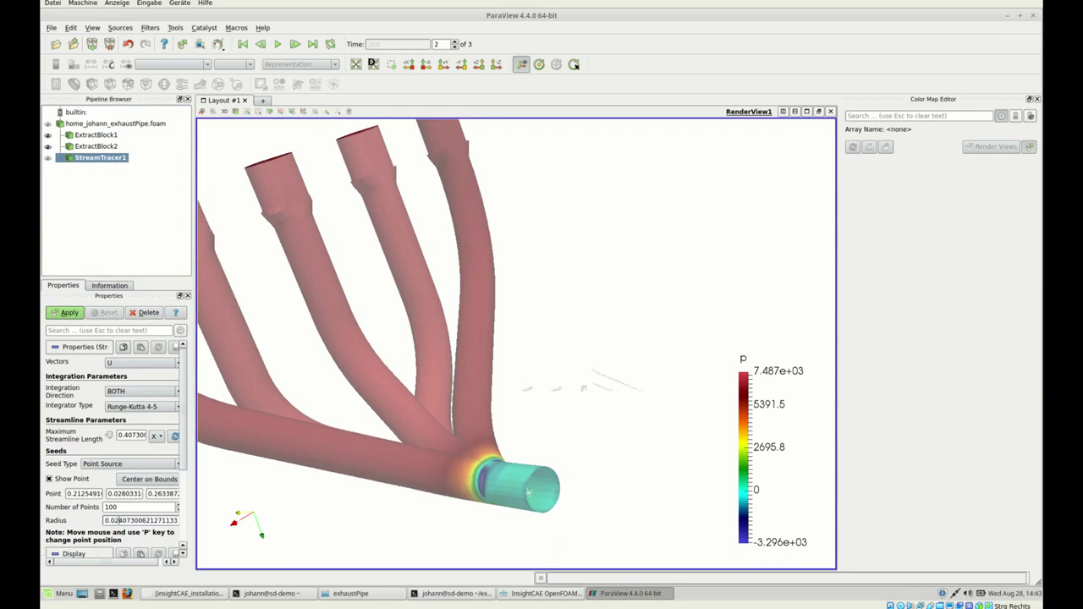
left_click(68, 312)
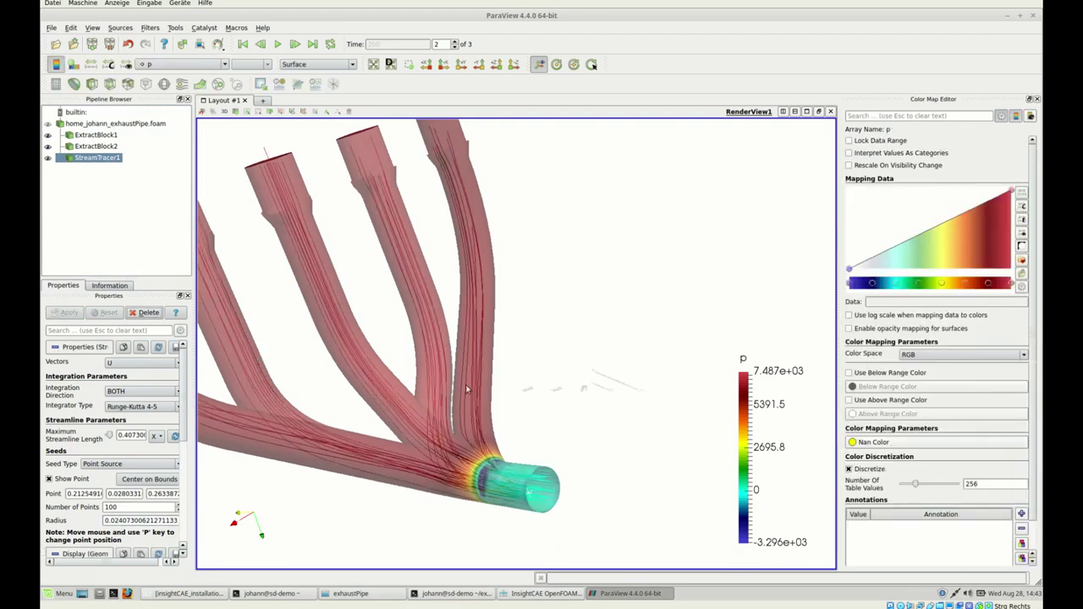
Hide the extracted pipe wall and inspect the streamlines together with the five inlet faces
scroll(635, 283, "down", 1)
scroll(577, 278, "down", 1)
left_click_drag(451, 281, 520, 280)
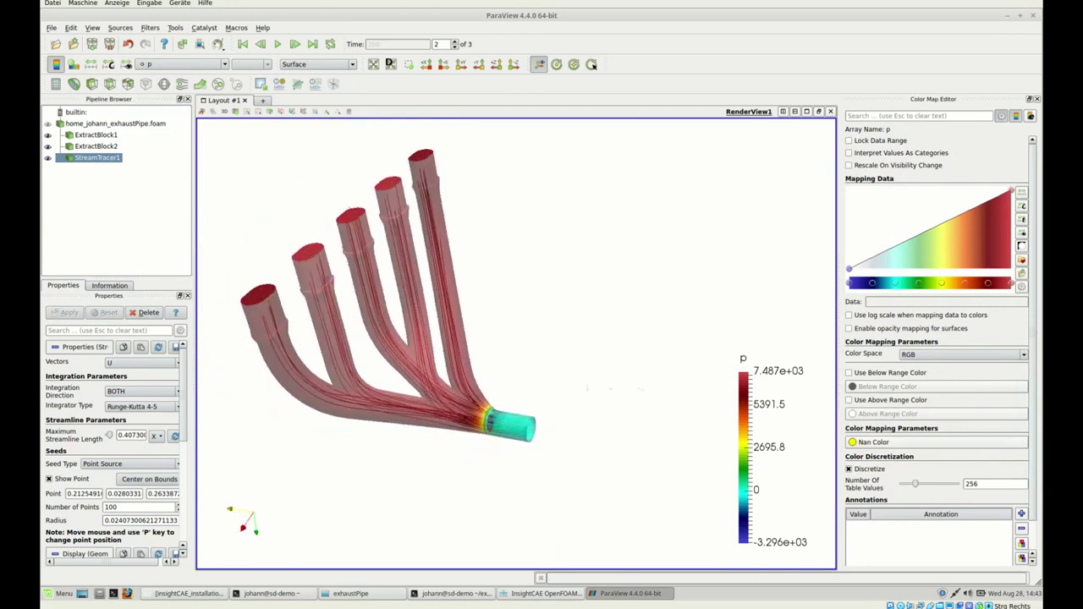
left_click(48, 146)
left_click_drag(382, 358, 431, 250)
left_click_drag(475, 288, 356, 356)
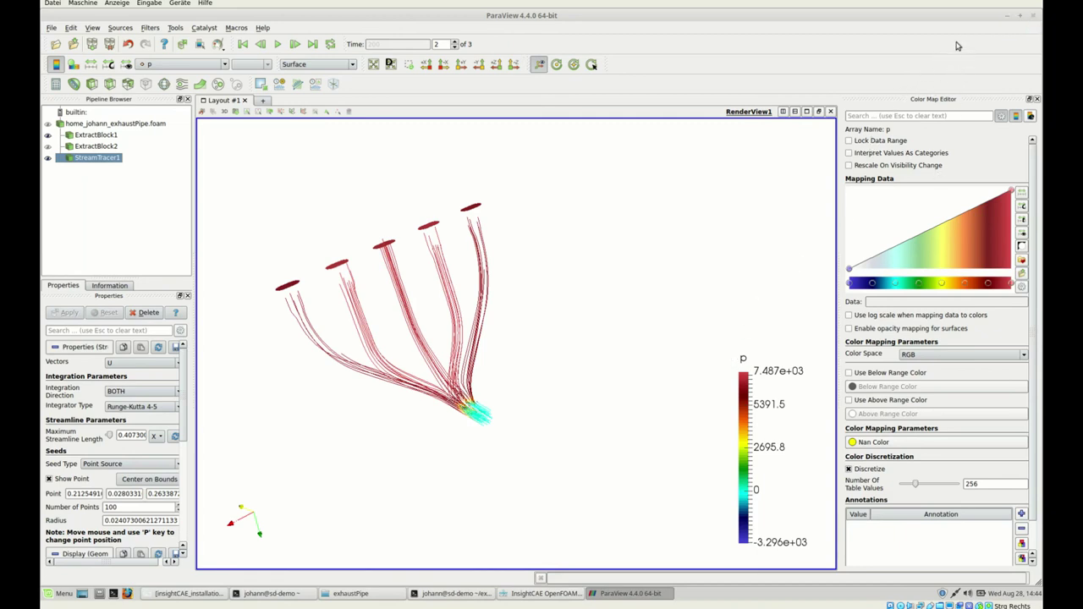
Close ParaView and the solver run window of the exhaustPipe case
key("ctrl+q")
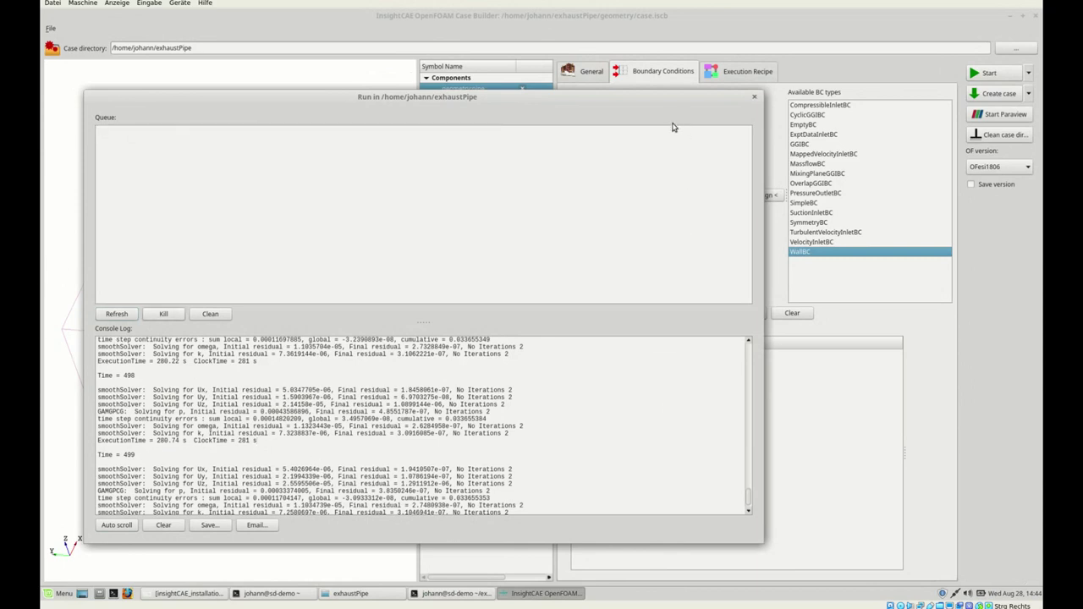
key("Escape")
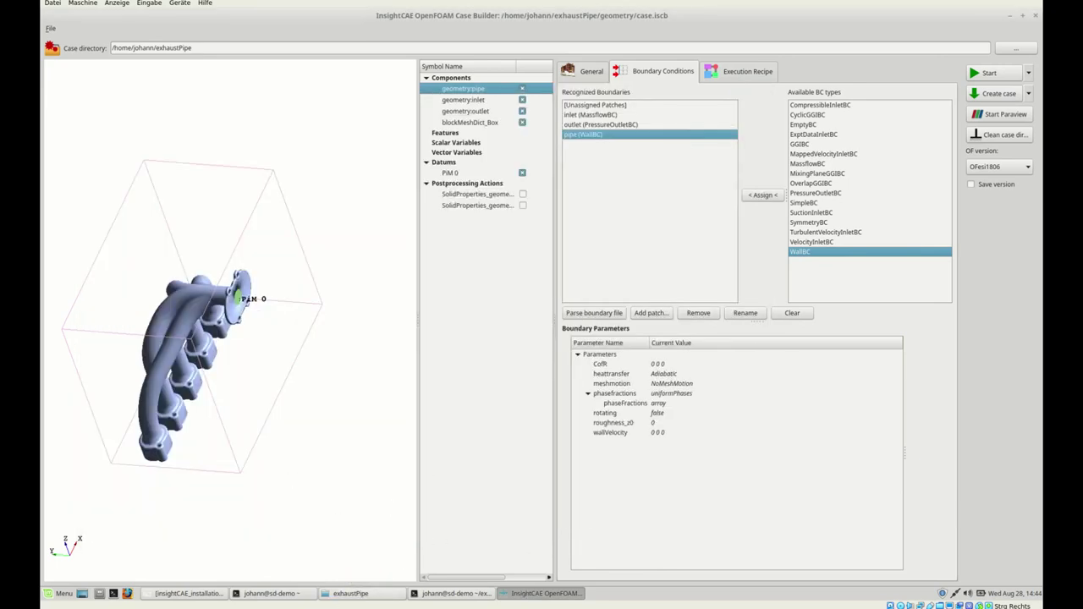
Switch to the file manager, show the exhaustPipe folder as a list and look into its system folder
left_click(350, 593)
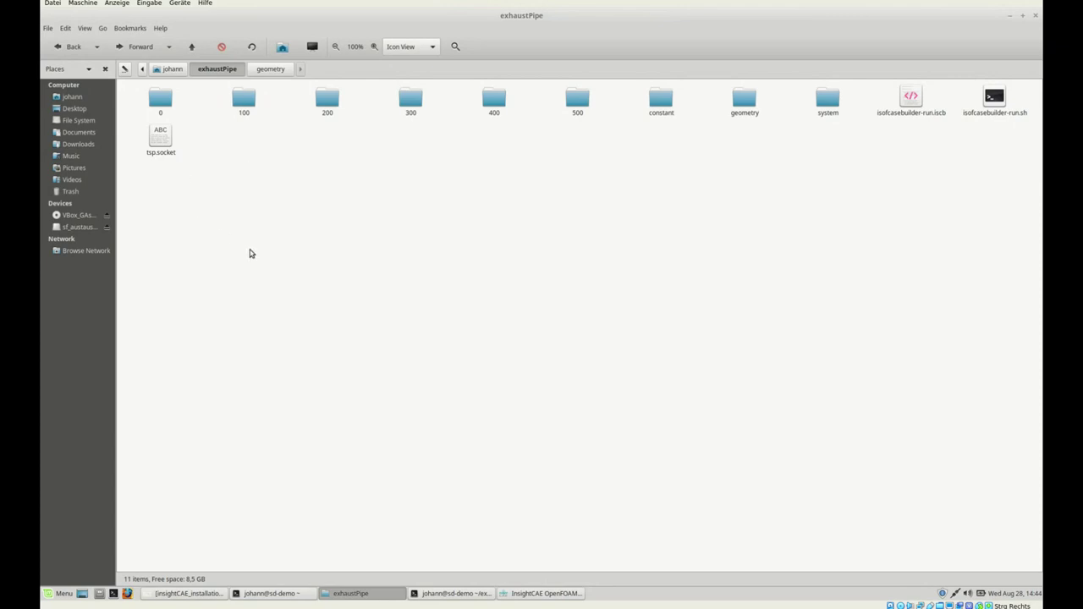
key("ctrl+2")
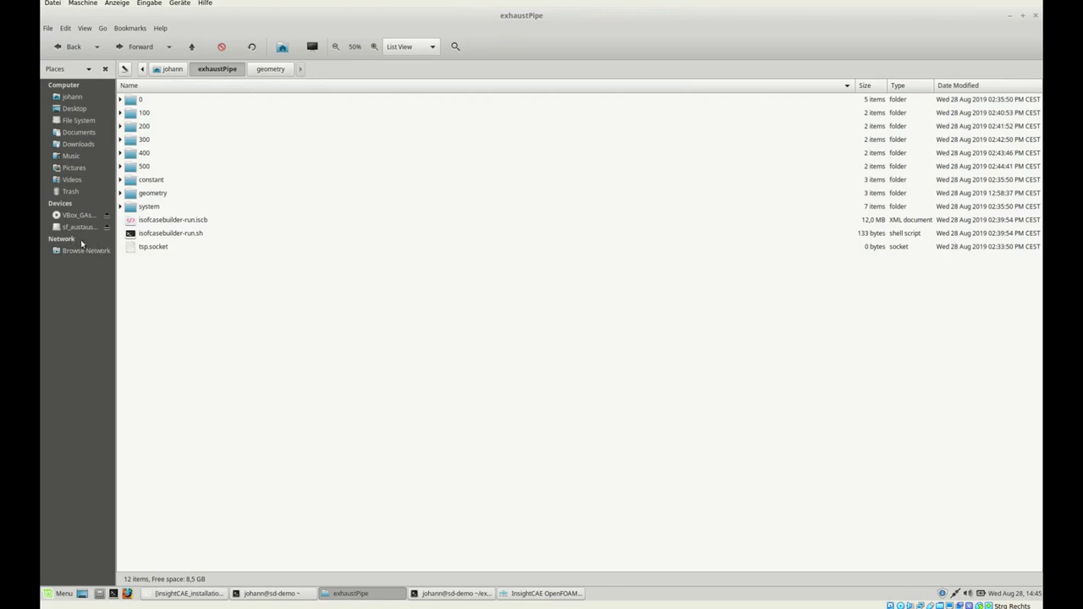
double_click(154, 206)
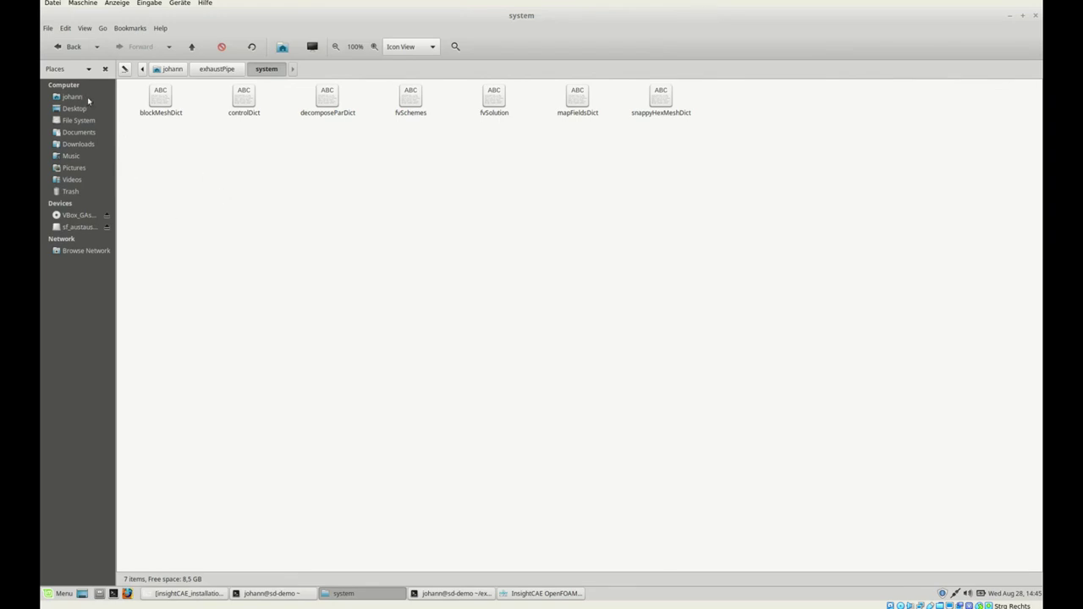
key("BackSpace")
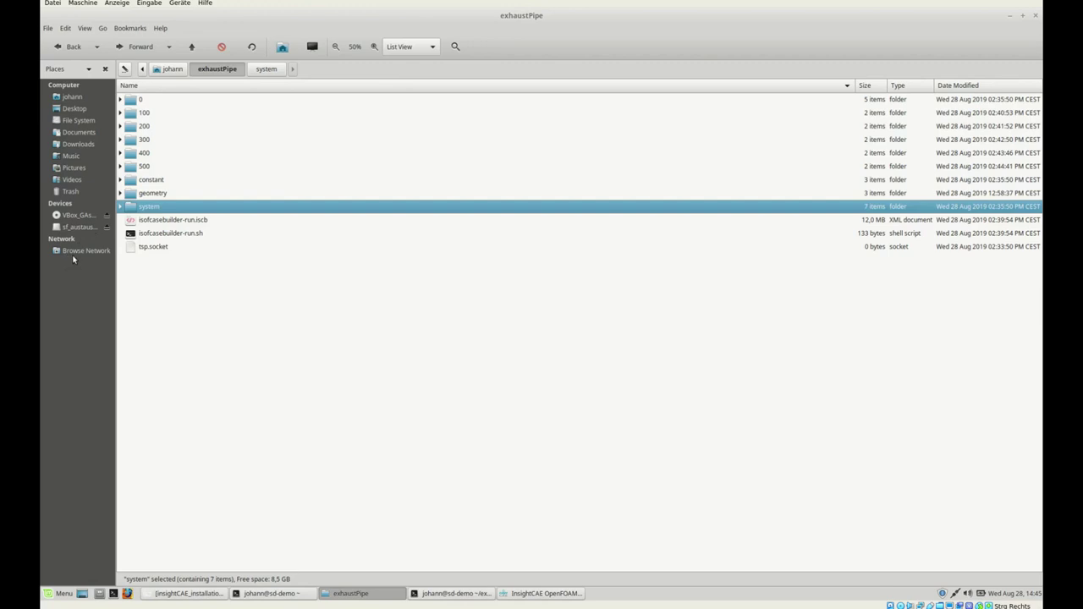
Open isofcasebuilder-run.iscb in an enlarged text editor window, review its XML case elements and close the file
key("Down")
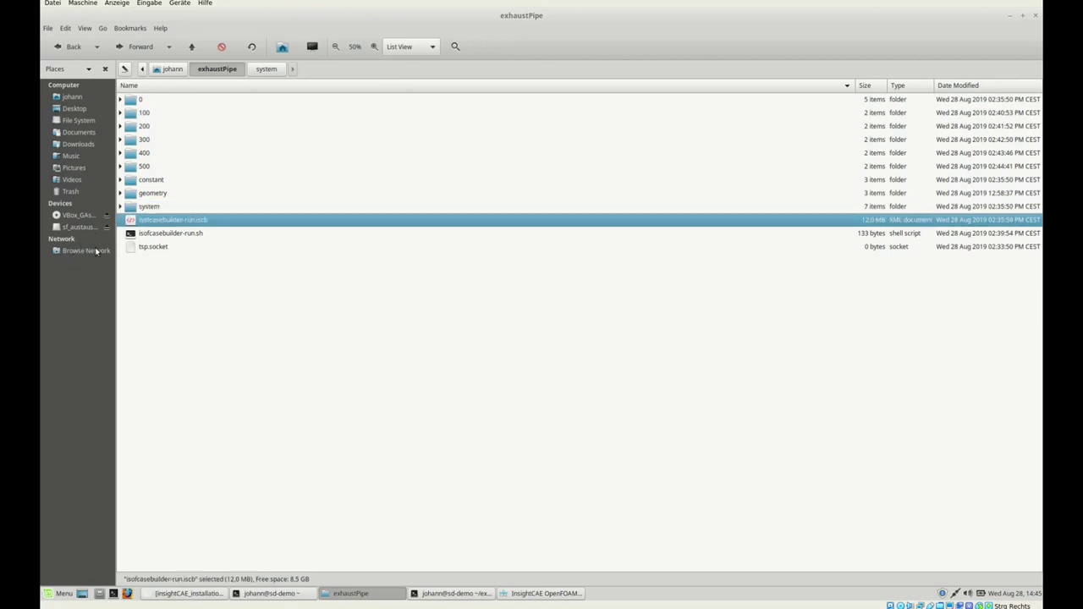
key("Return")
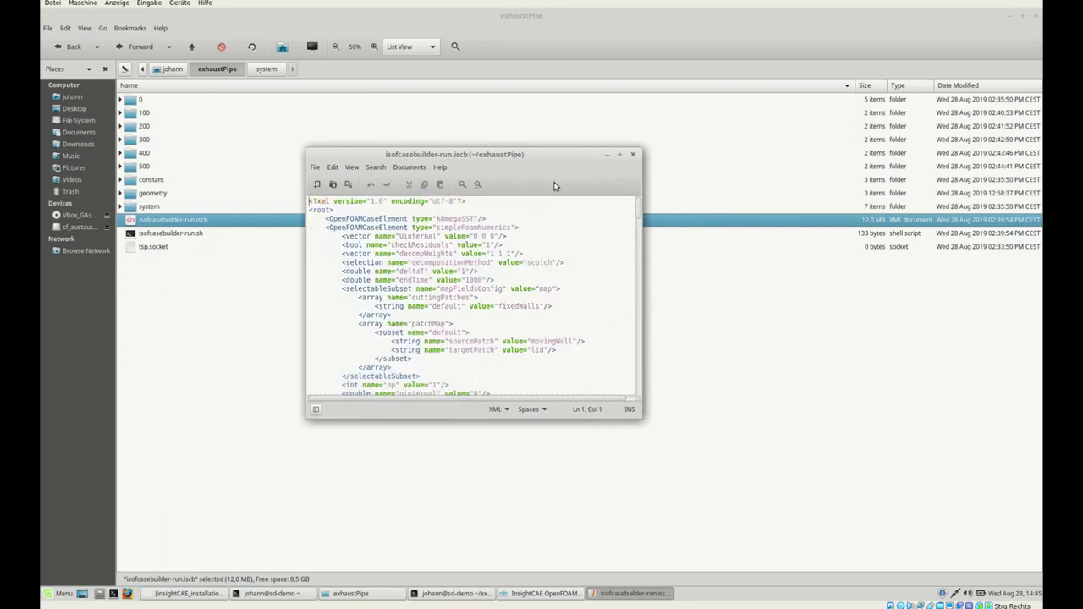
left_click_drag(463, 138, 474, 206)
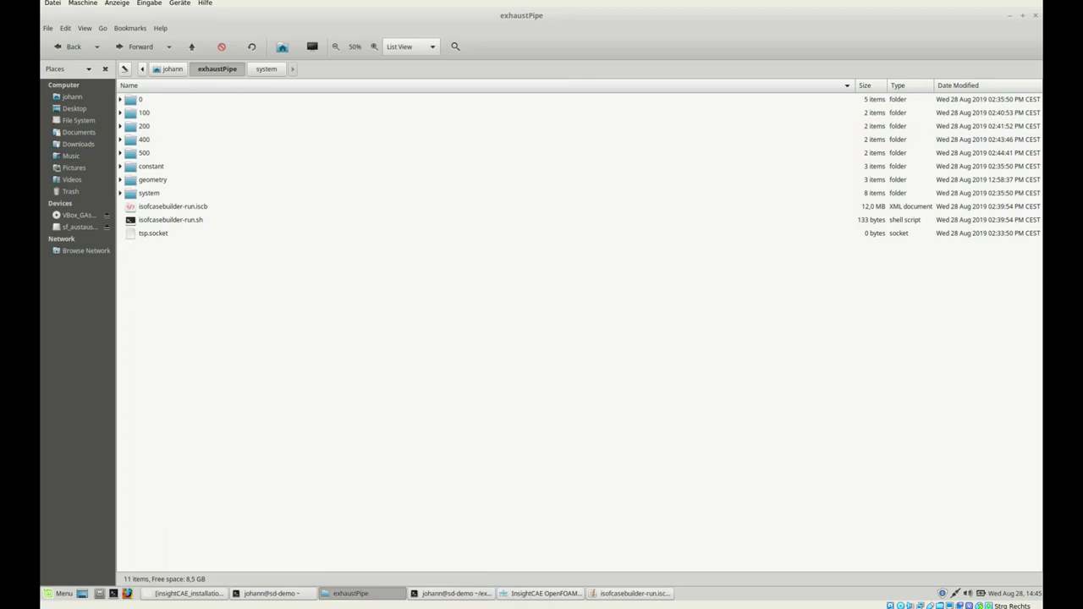
key("alt+Tab")
left_click_drag(471, 185, 410, 109)
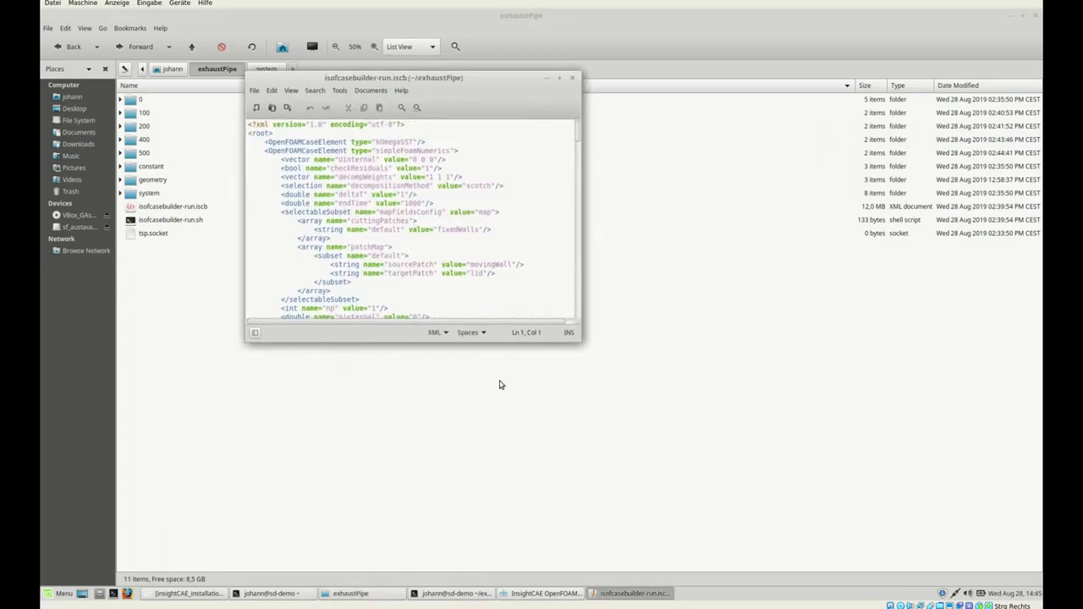
left_click_drag(496, 365, 742, 602)
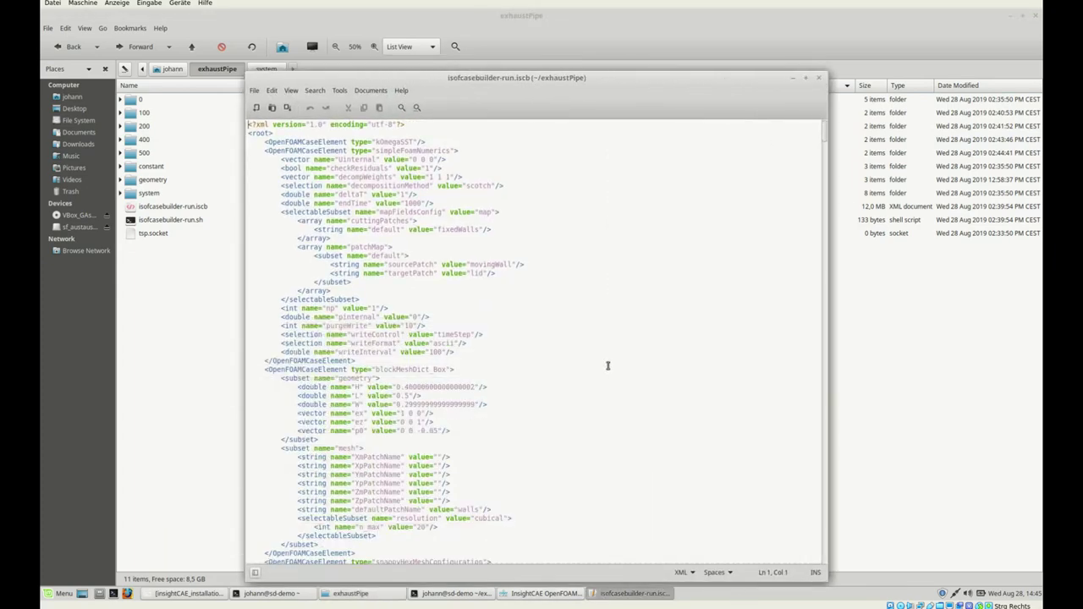
left_click_drag(748, 158, 748, 175)
scroll(746, 174, "up", 15)
left_click(391, 336)
left_click_drag(515, 108, 553, 105)
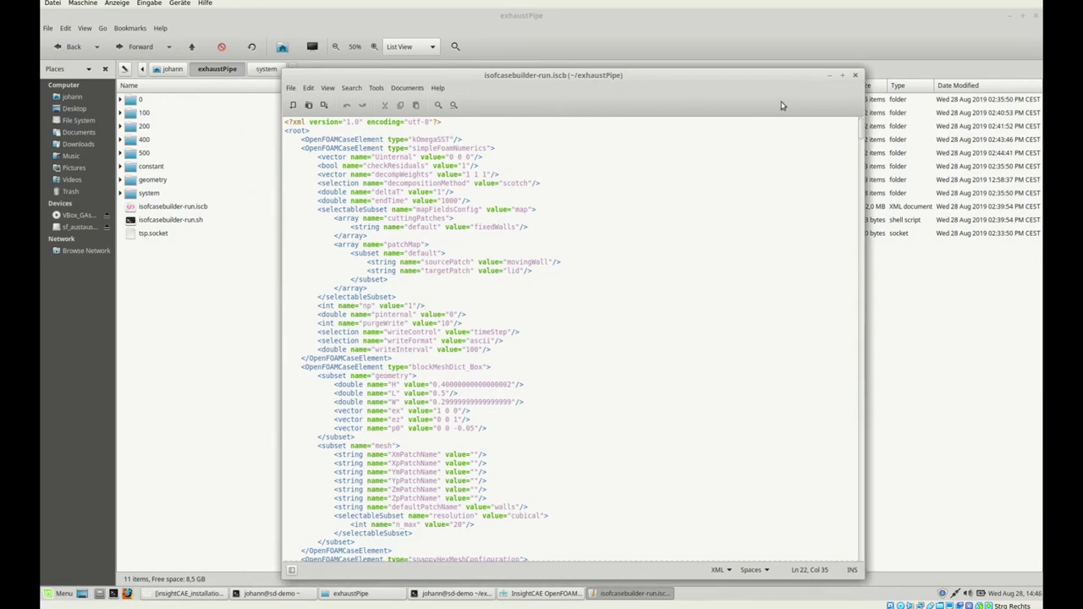
key("alt+F4")
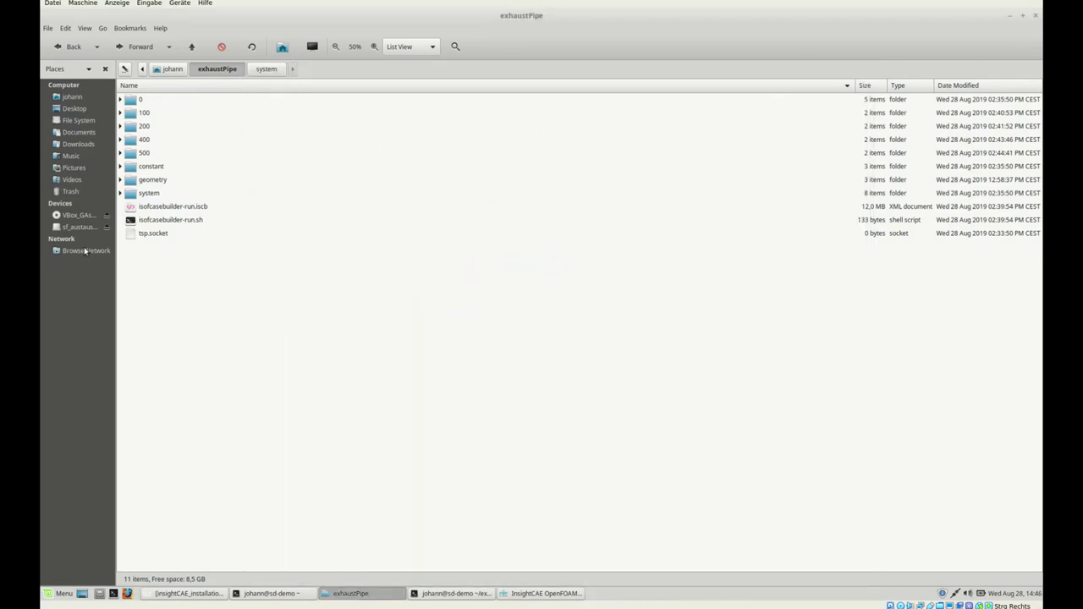
Open the isofcasebuilder-run.sh script in Kate, review its isofCaseBuilder and isofRun.py commands and close the editor
right_click(165, 220)
key("Up")
key("Return")
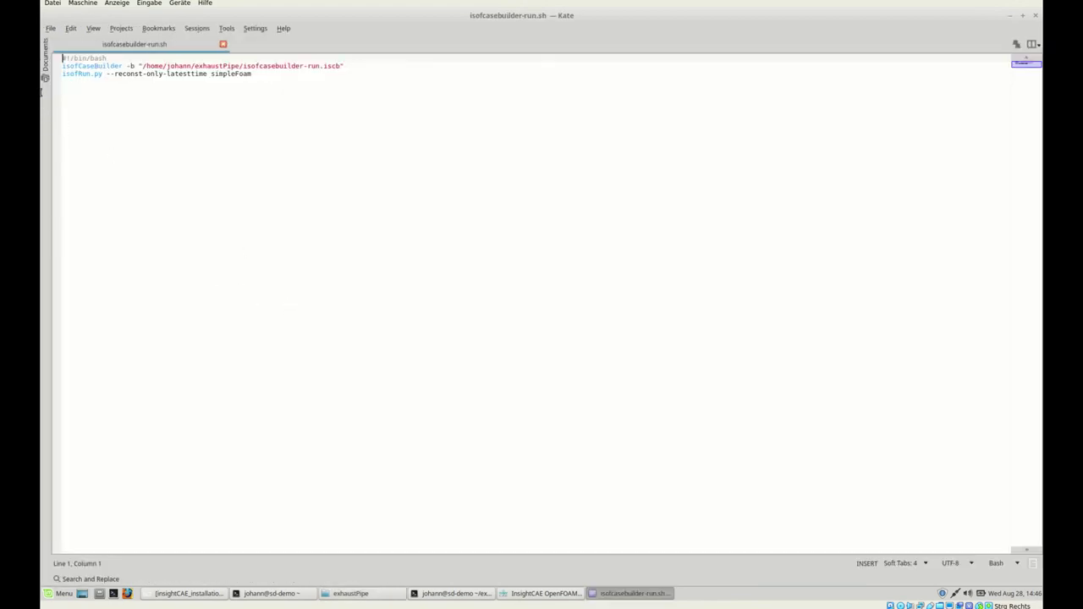
left_click_drag(197, 103, 61, 56)
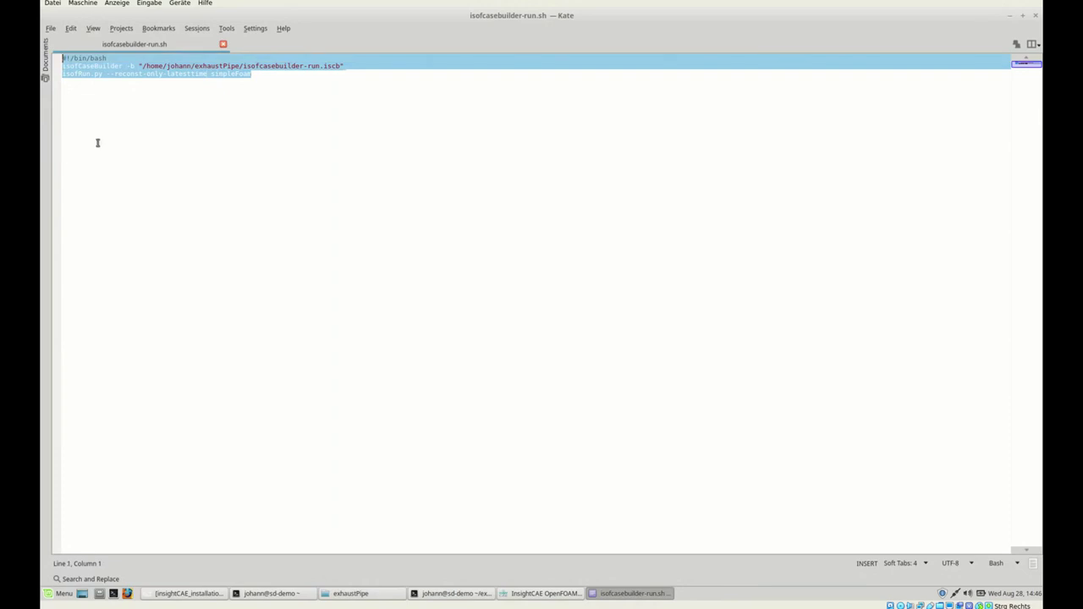
left_click(155, 127)
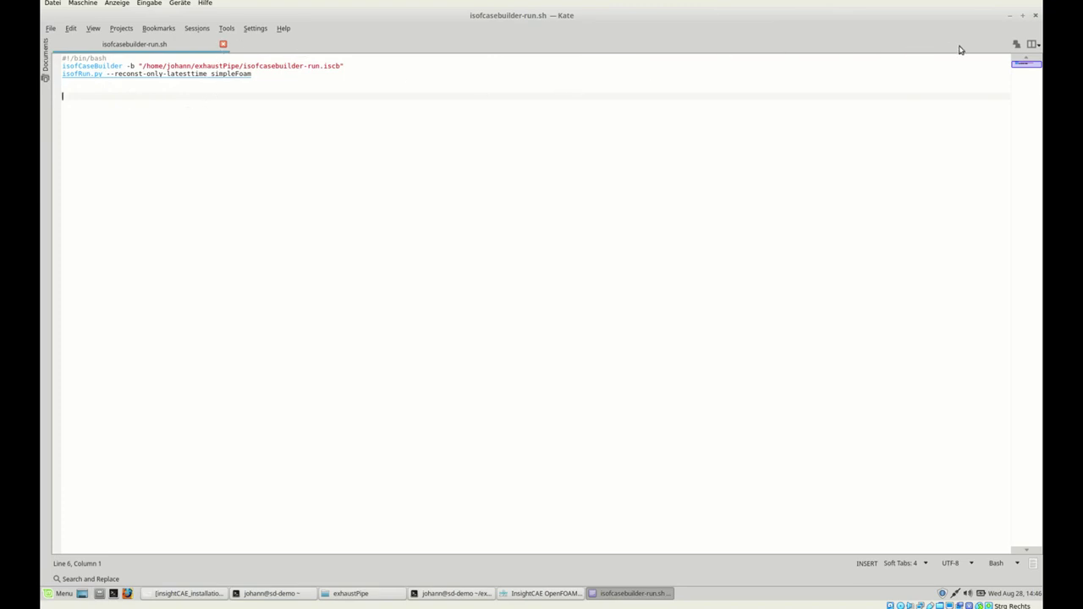
key("ctrl+q")
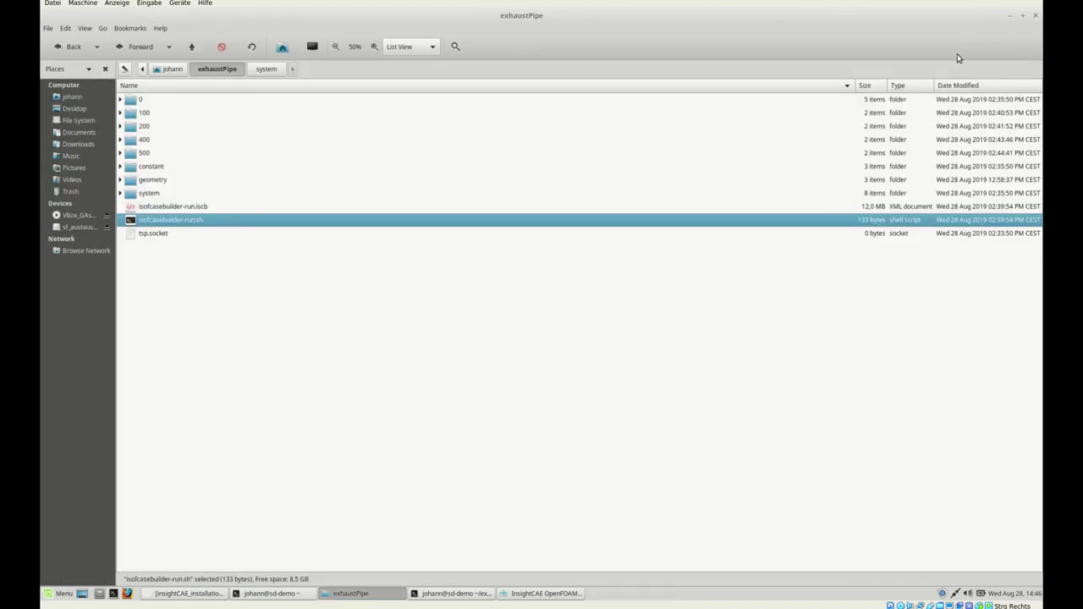
left_click(312, 434)
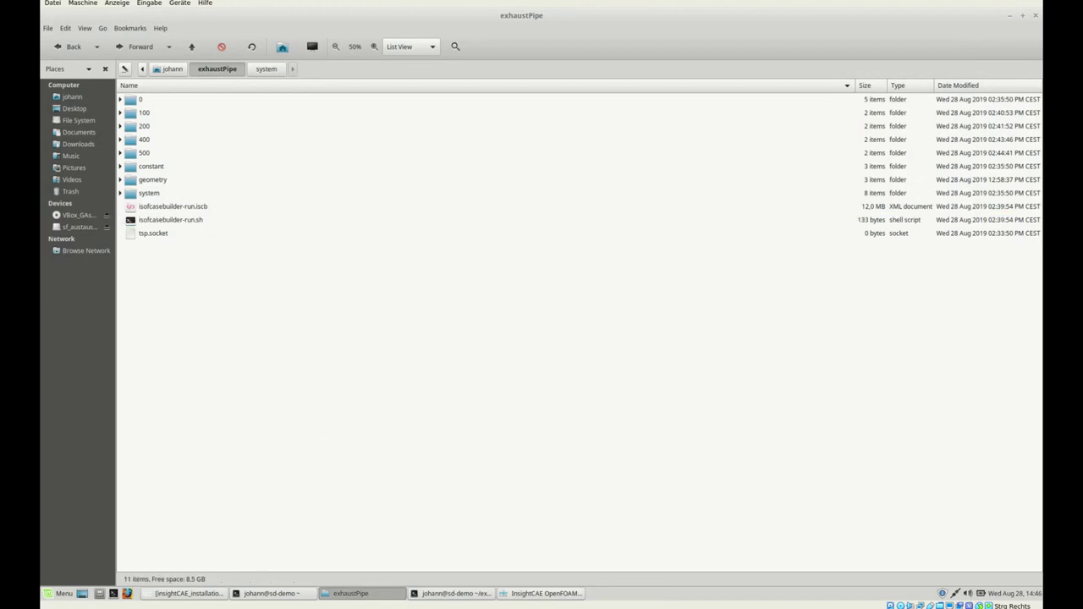
Switch to InsightCAE Case Builder and review the general case elements, the inlet boundary parameters and the case directory selection
left_click(541, 593)
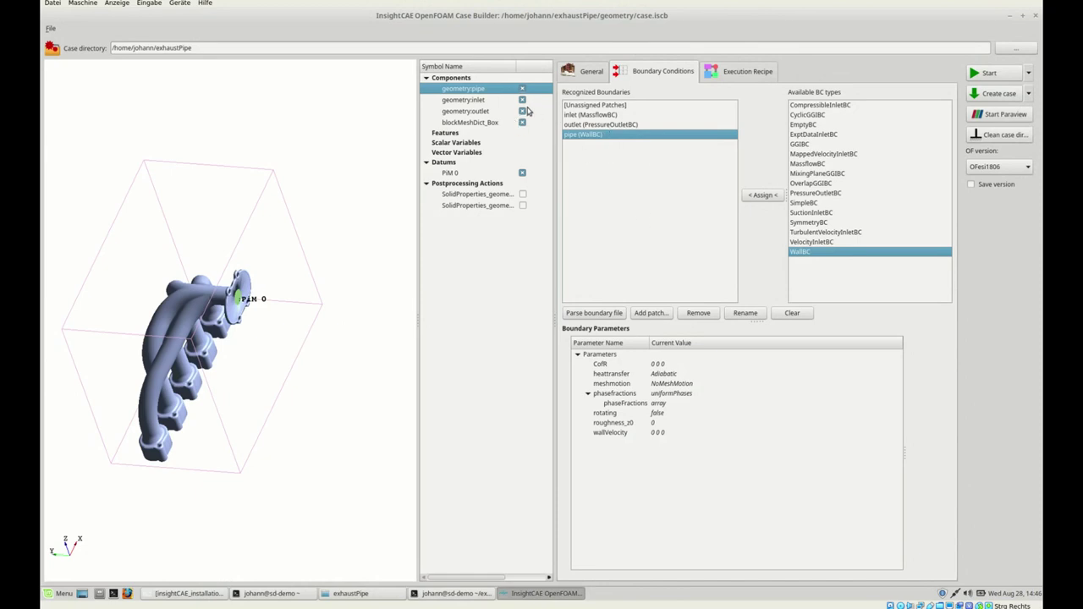
key("ctrl+shift+Tab")
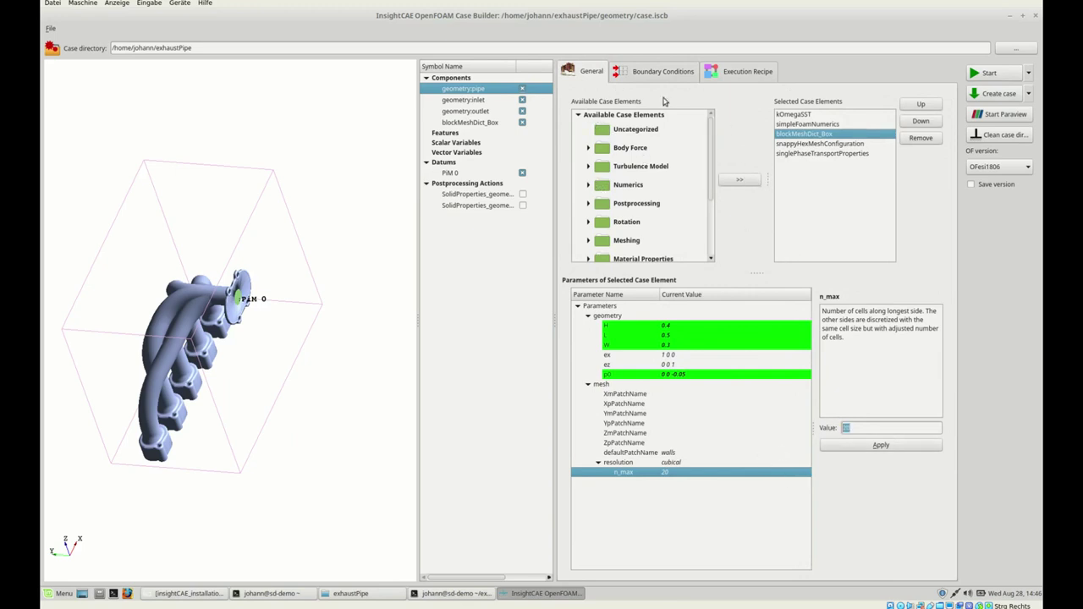
key("ctrl+Tab")
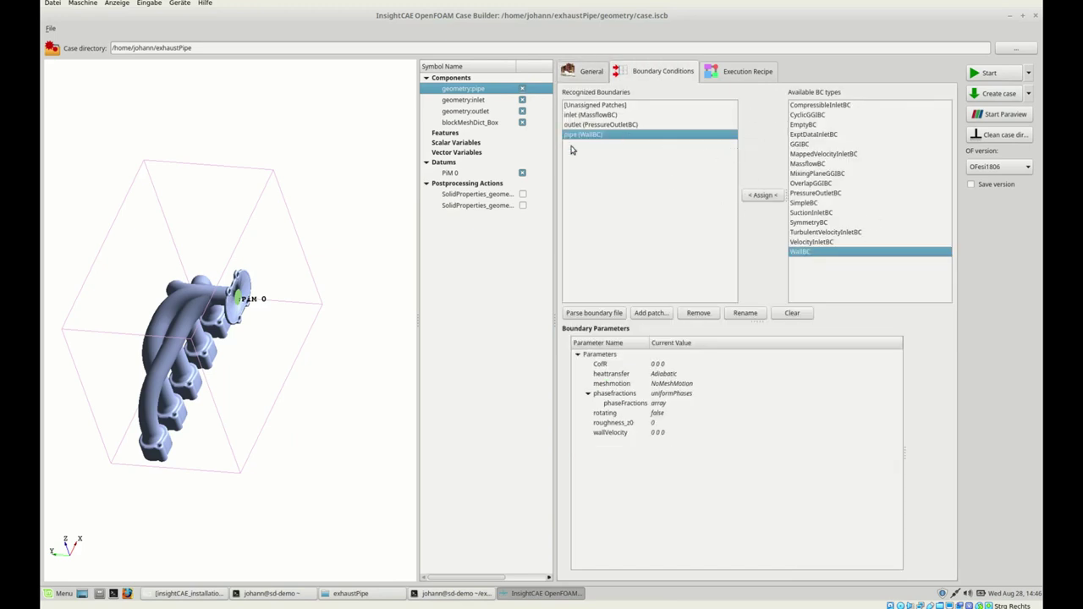
key("Up")
key("Up")
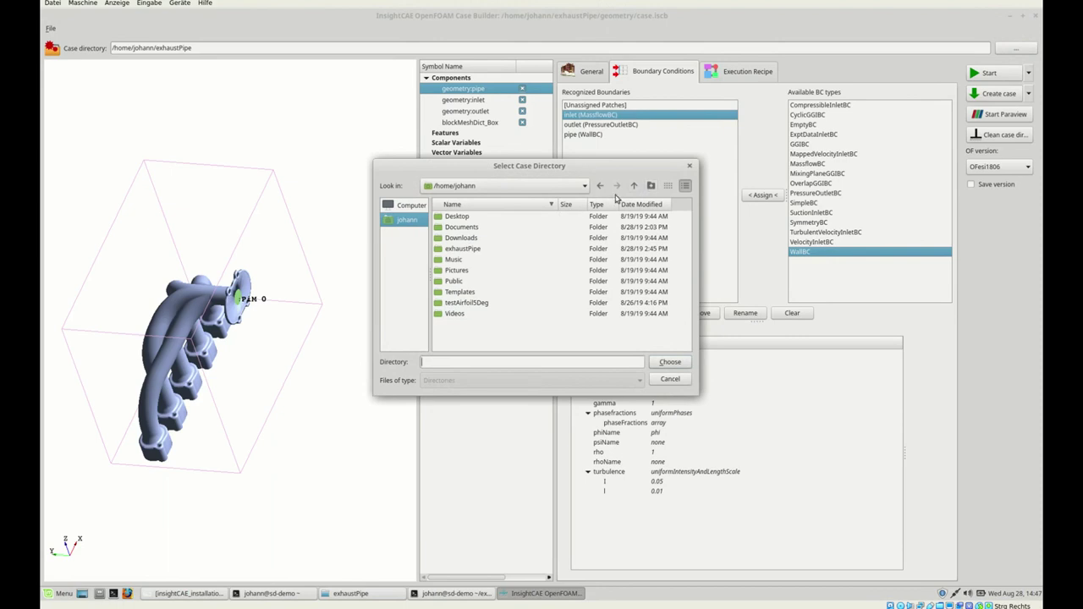
key("Escape")
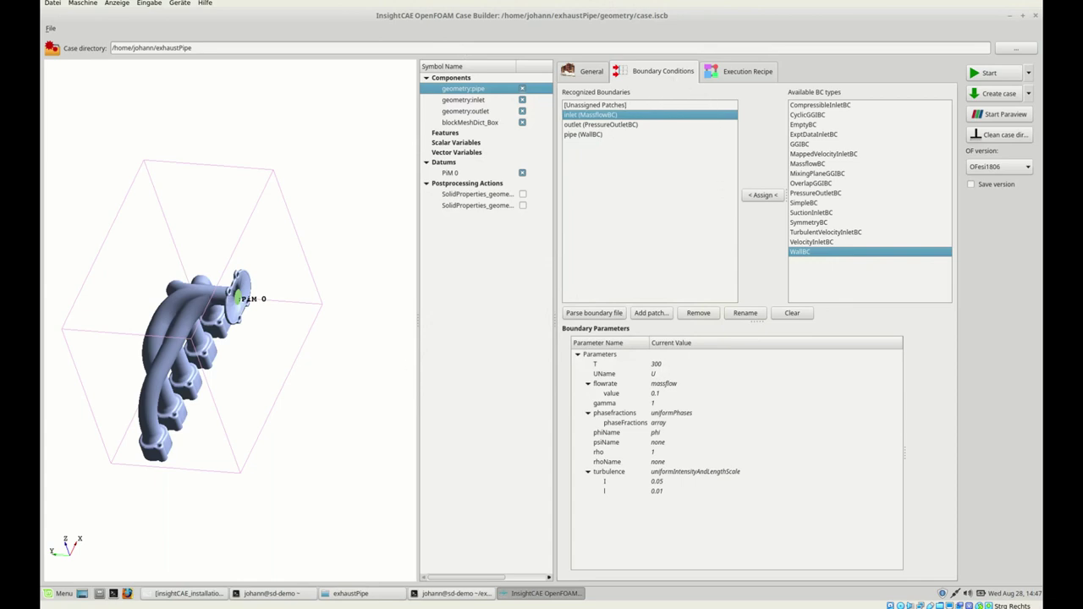
Switch to the InsightCAE installation PDF at its closing contact page
left_click(145, 592)
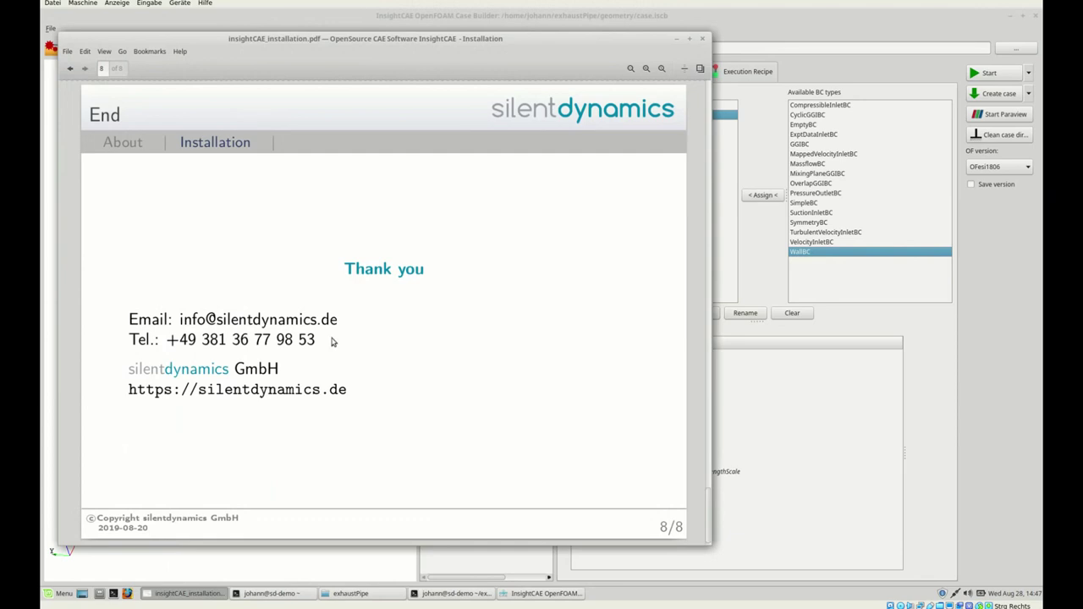